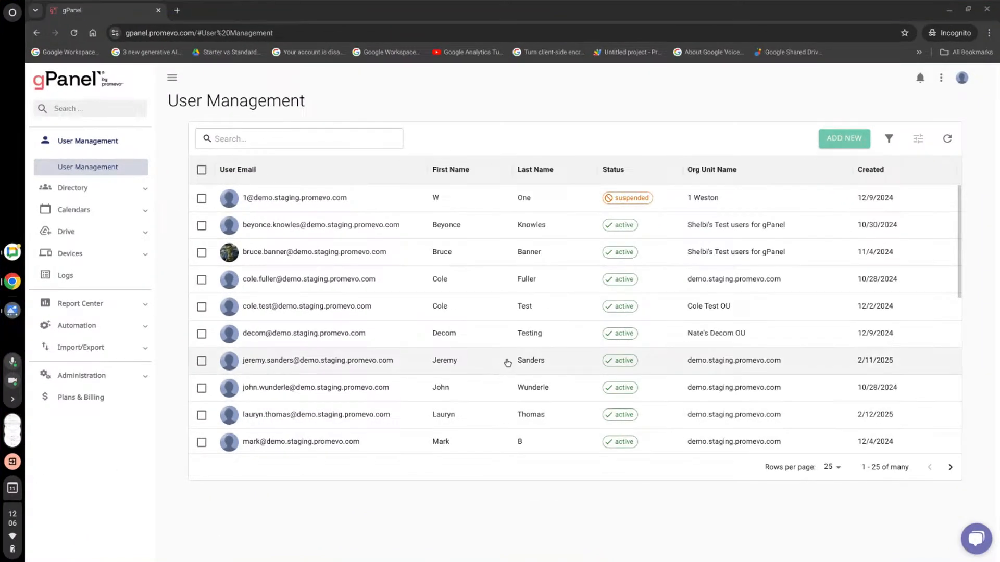
# Search the user list by the user's first name and open the matching account in the root demo.staging.promevo.com org unit.
pyautogui.scroll(-2, 527, 328)
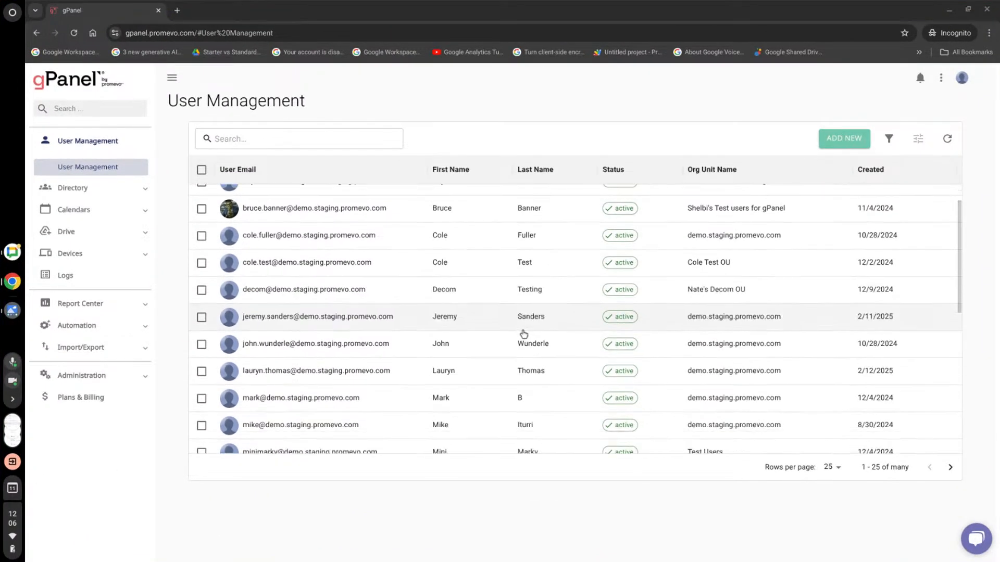
pyautogui.scroll(2, 591, 460)
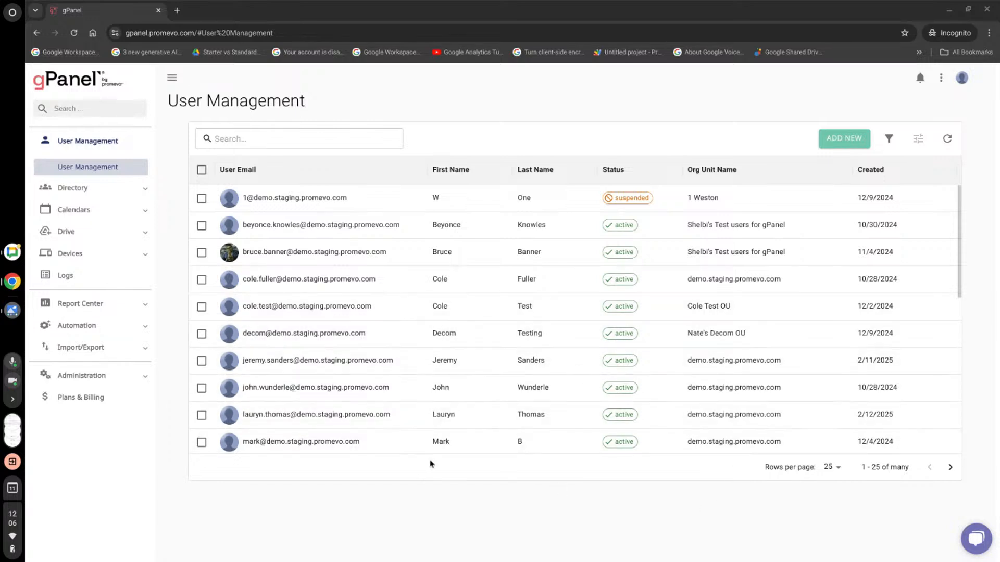
pyautogui.click(279, 138)
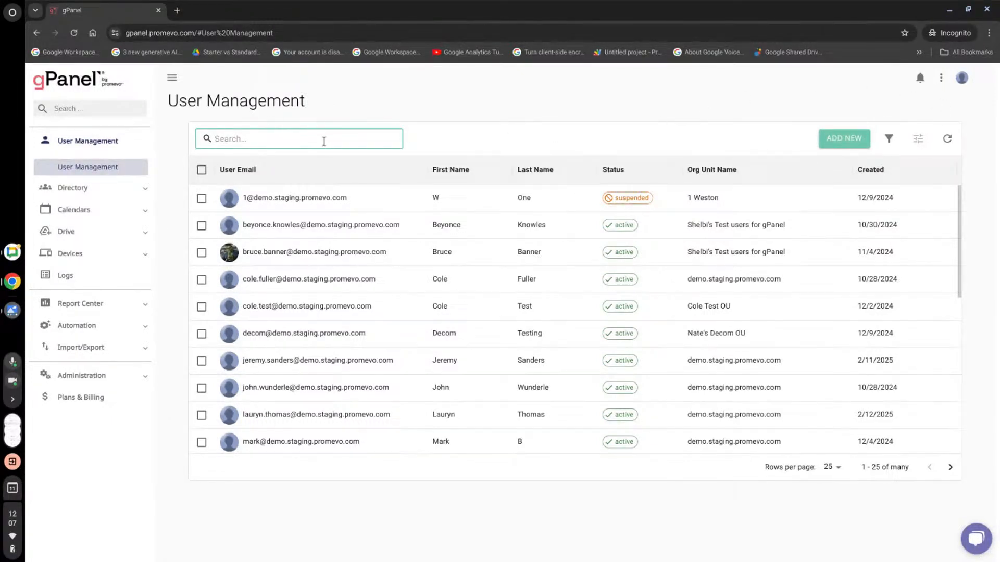
pyautogui.write('shelbi')
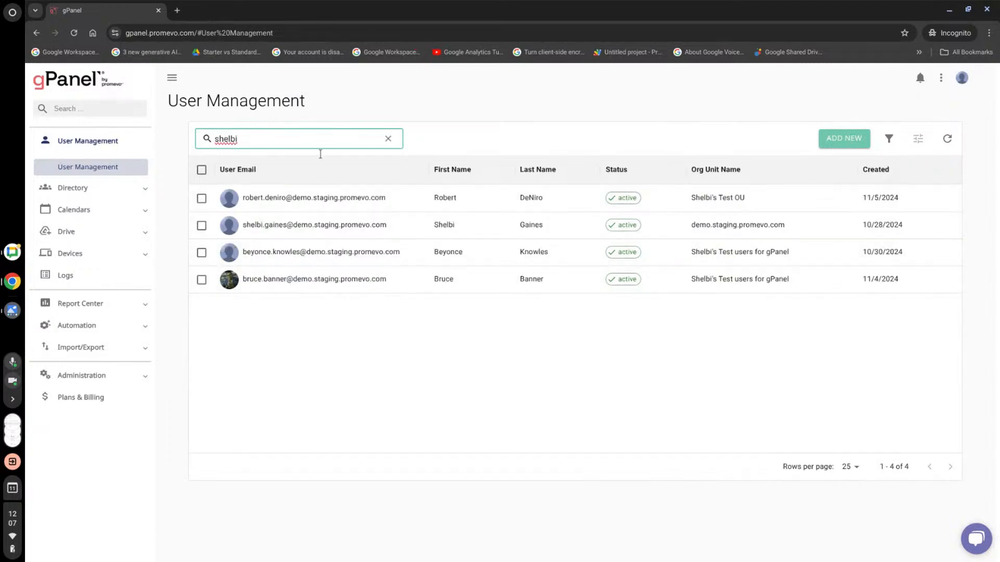
pyautogui.click(298, 224)
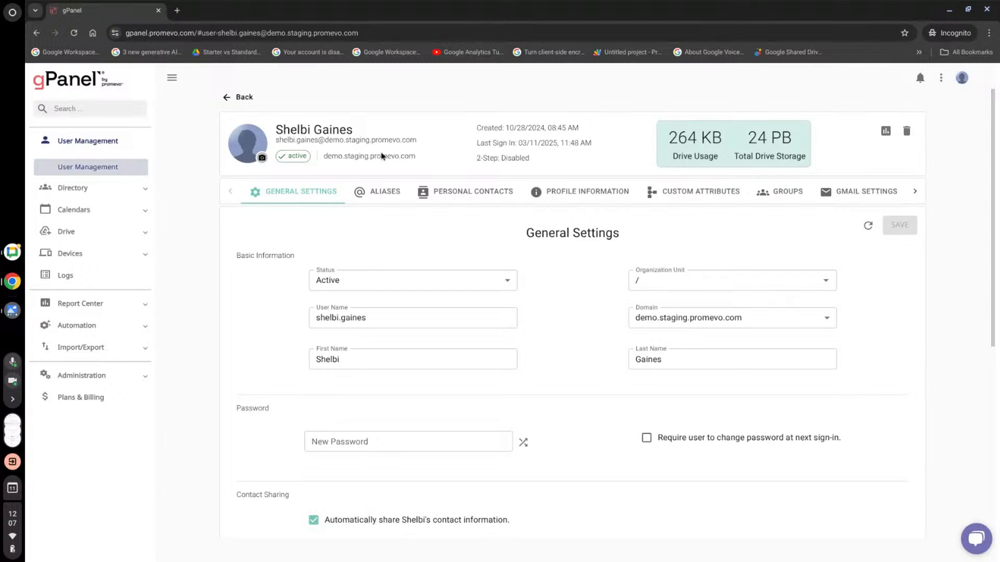
# Open the user's Gmail account delegation settings and check the expiration date option for the existing delegate without setting it.
pyautogui.click(916, 194)
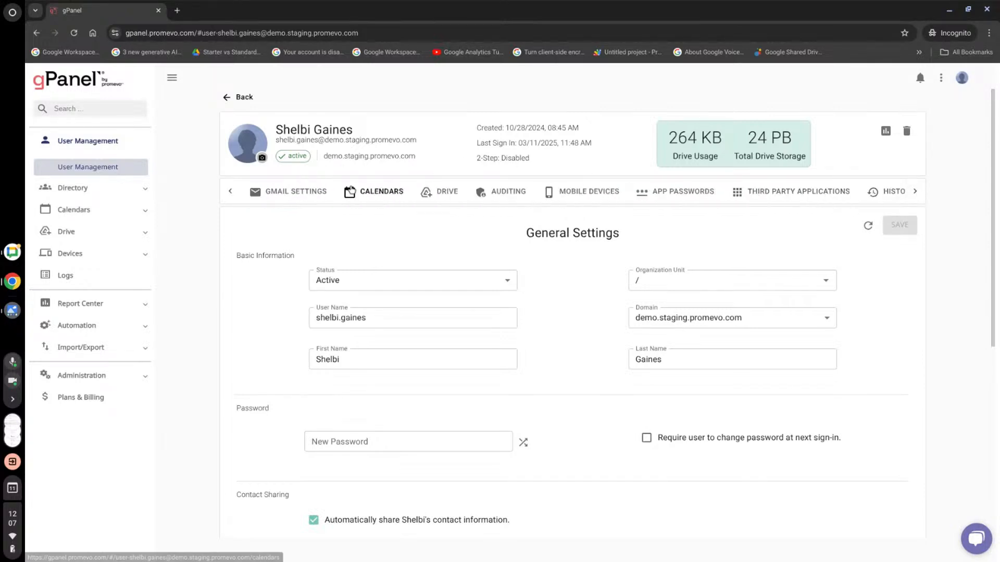
pyautogui.click(282, 193)
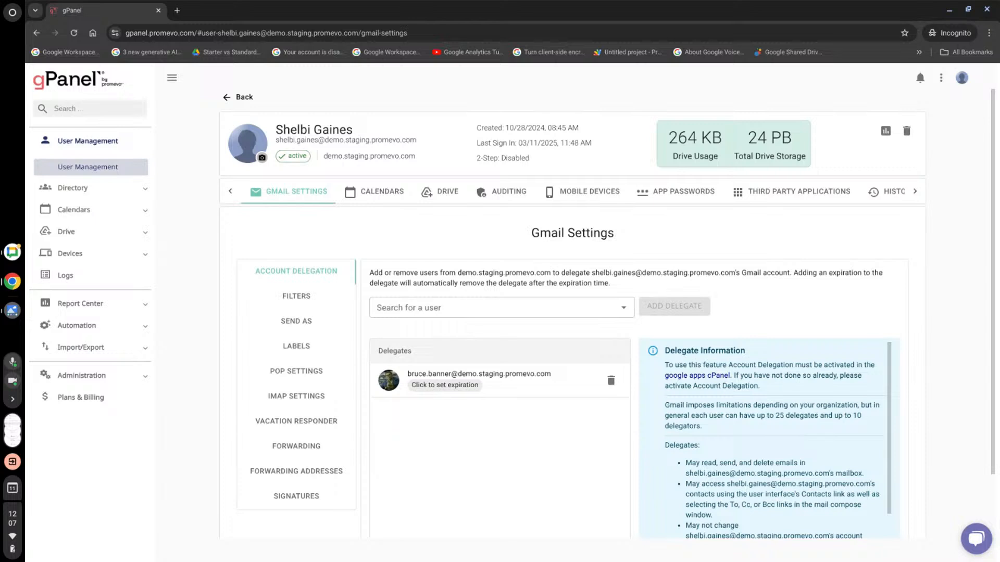
pyautogui.scroll(-1, 497, 393)
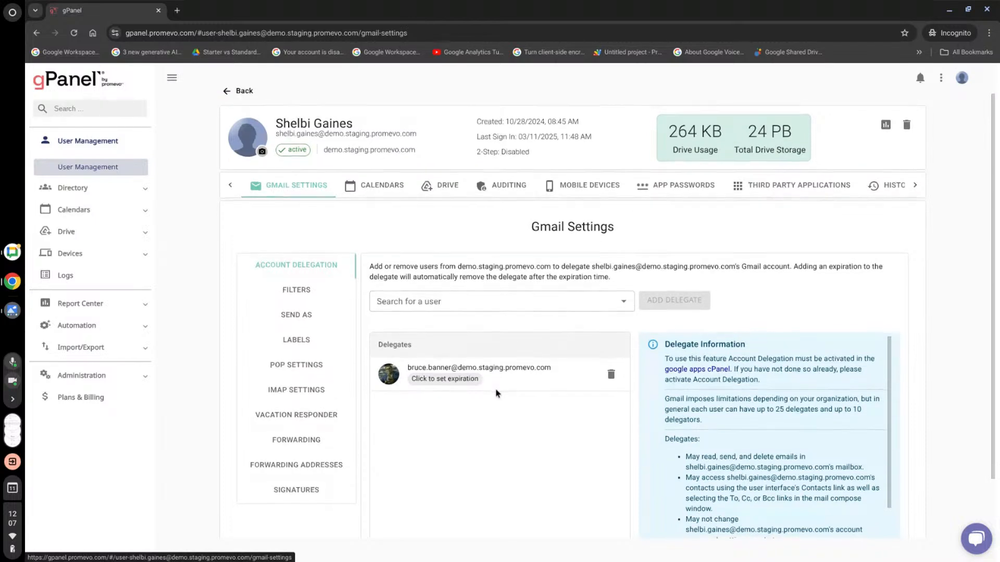
pyautogui.scroll(-1, 497, 393)
pyautogui.scroll(-1, 497, 394)
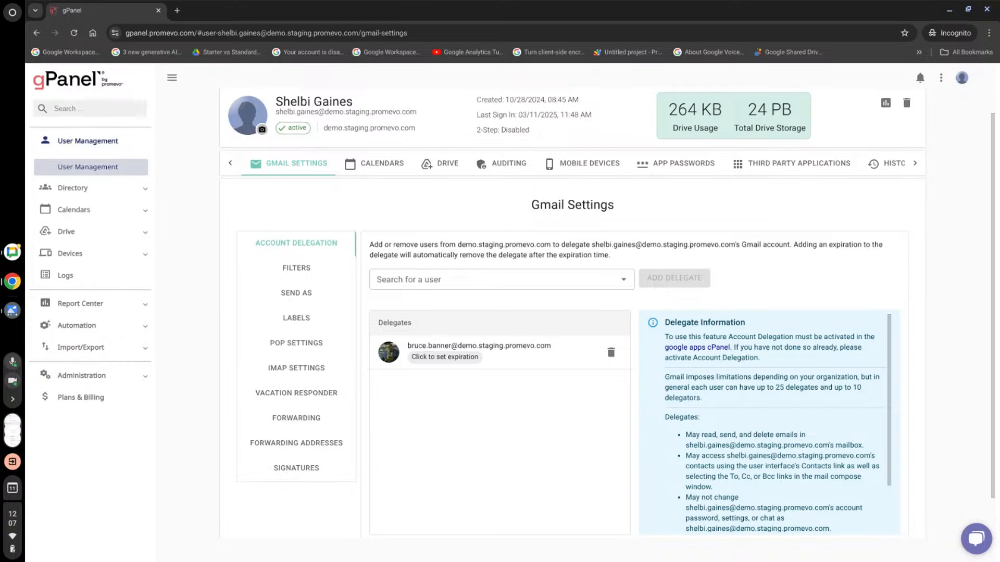
pyautogui.click(473, 357)
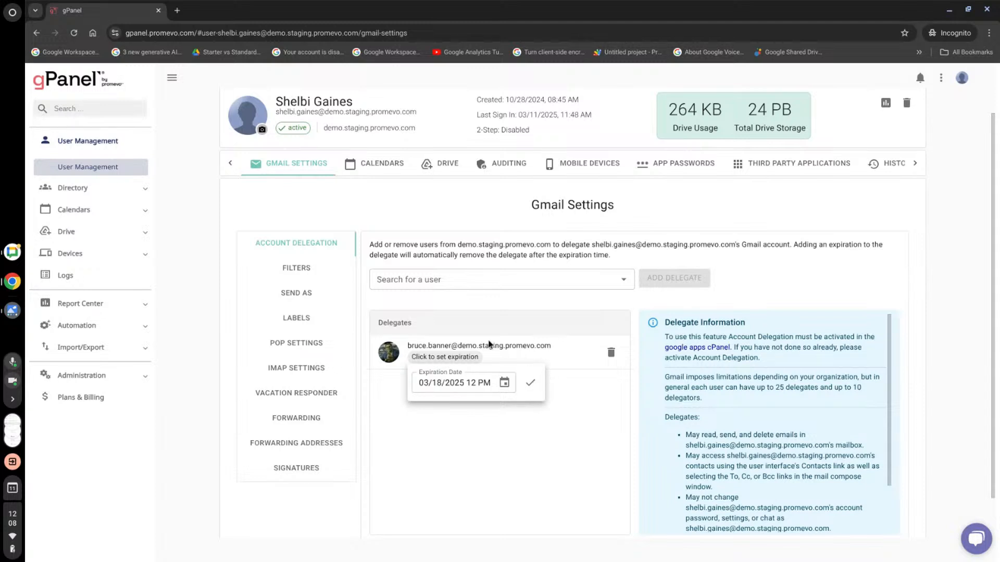
pyautogui.click(414, 478)
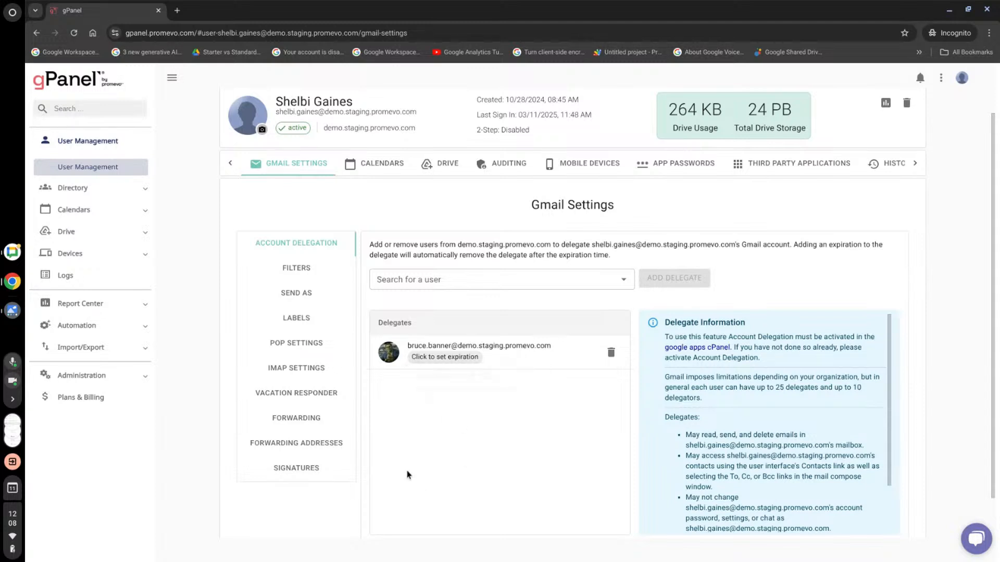
# Review the user's vacation responder options, dates and message, and check the email forwarding settings.
pyautogui.click(309, 400)
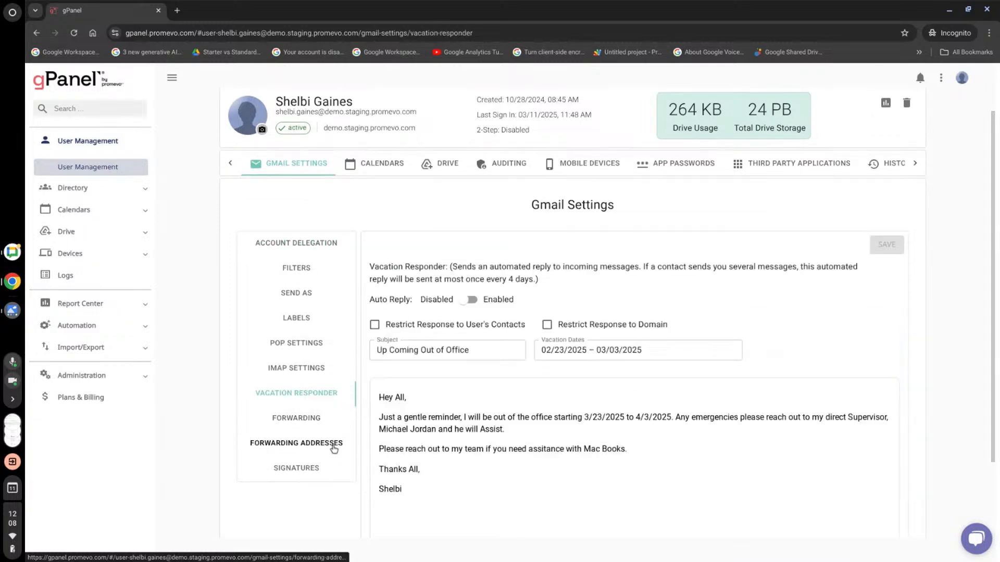
pyautogui.scroll(-1, 650, 428)
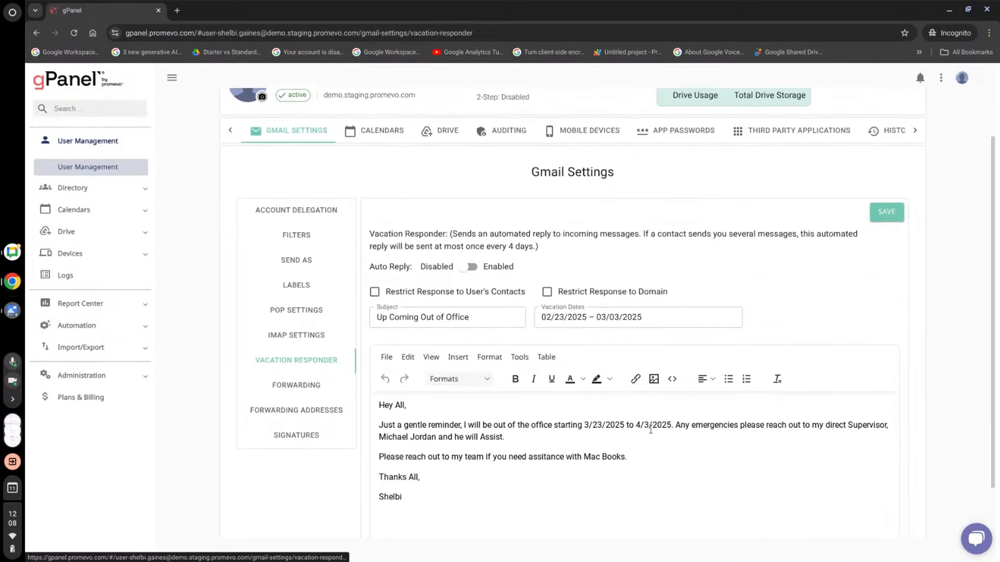
pyautogui.scroll(-1, 650, 427)
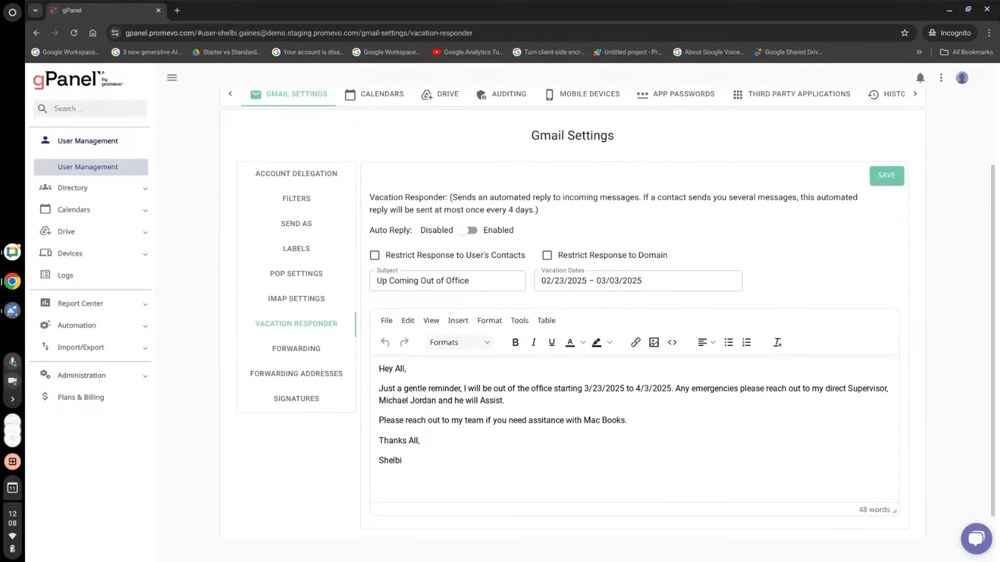
pyautogui.scroll(-1, 609, 389)
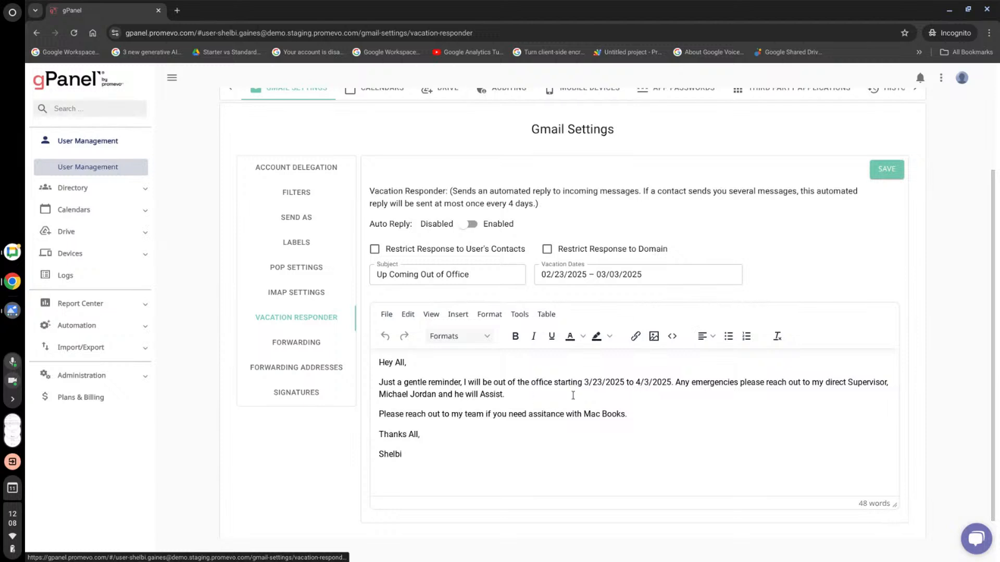
pyautogui.scroll(-1, 572, 395)
pyautogui.scroll(-1, 570, 399)
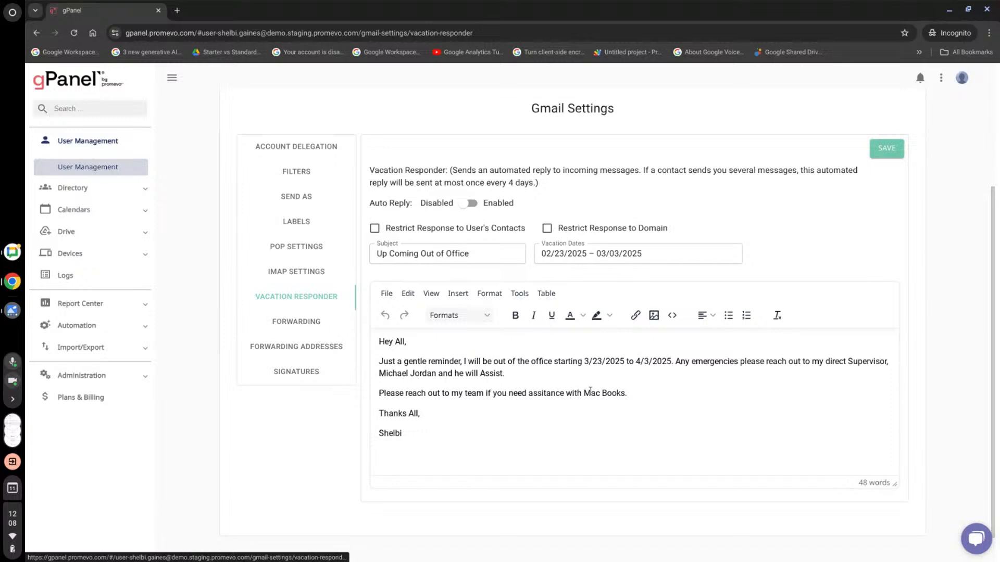
pyautogui.scroll(1, 581, 375)
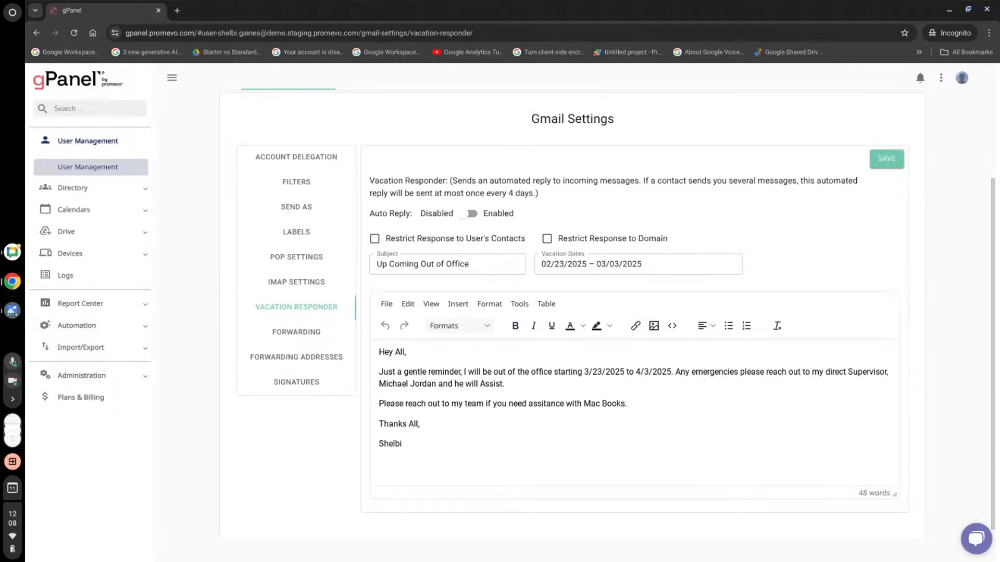
pyautogui.scroll(-1, 748, 394)
pyautogui.scroll(3, 748, 392)
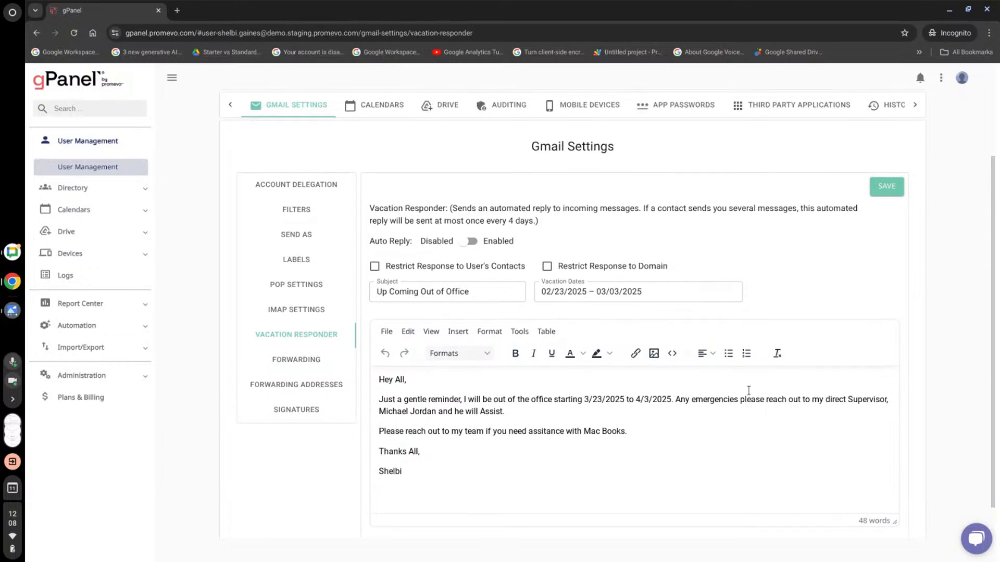
pyautogui.scroll(-2, 755, 386)
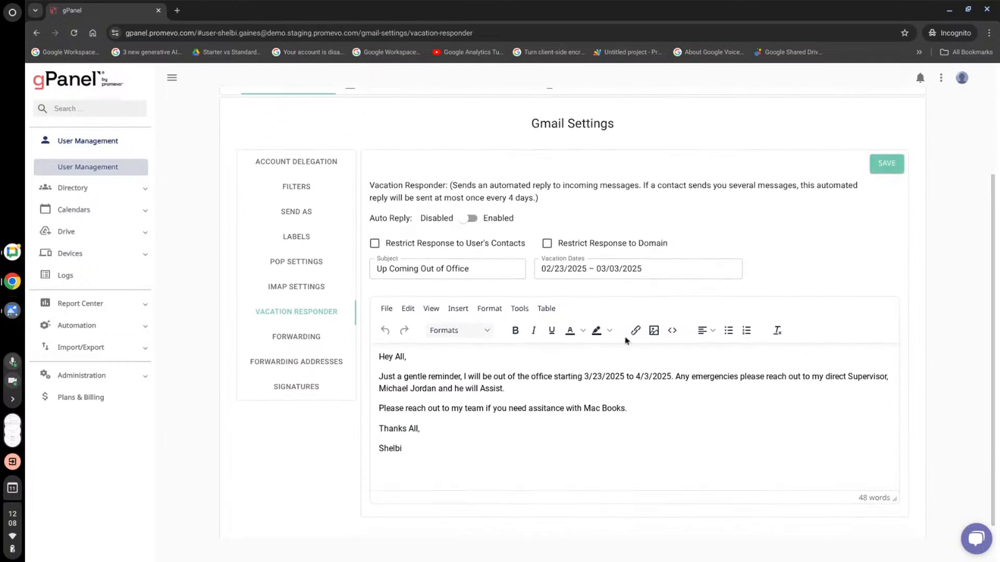
pyautogui.click(307, 339)
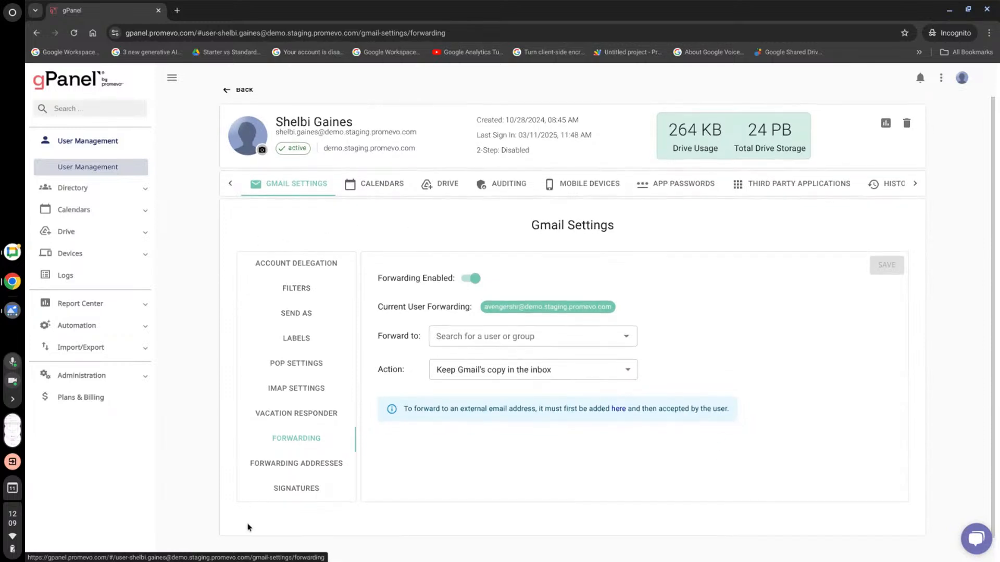
# Examine the user's Gmail signature settings, including the template fields, the signature editor and the preview.
pyautogui.click(311, 495)
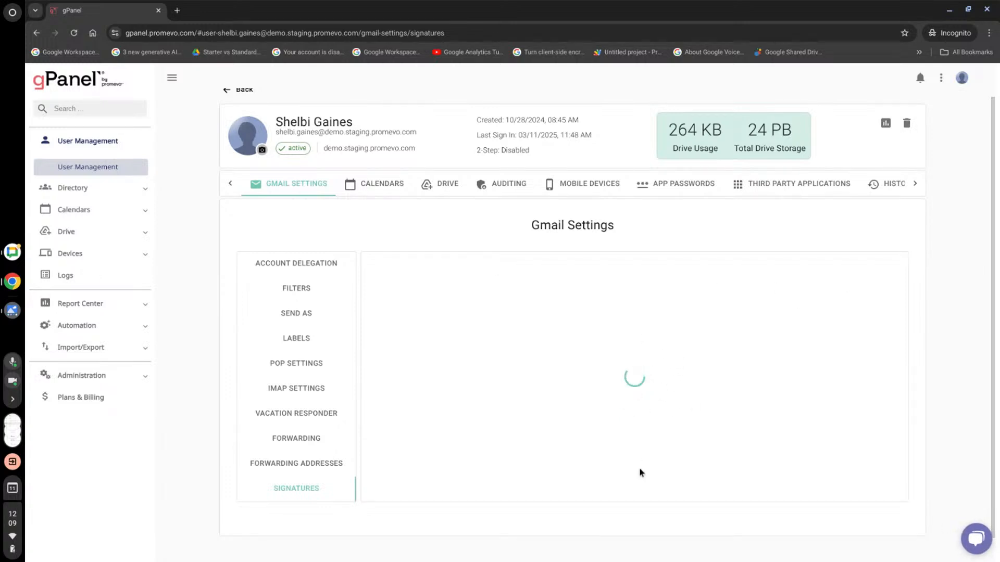
pyautogui.scroll(-1, 761, 394)
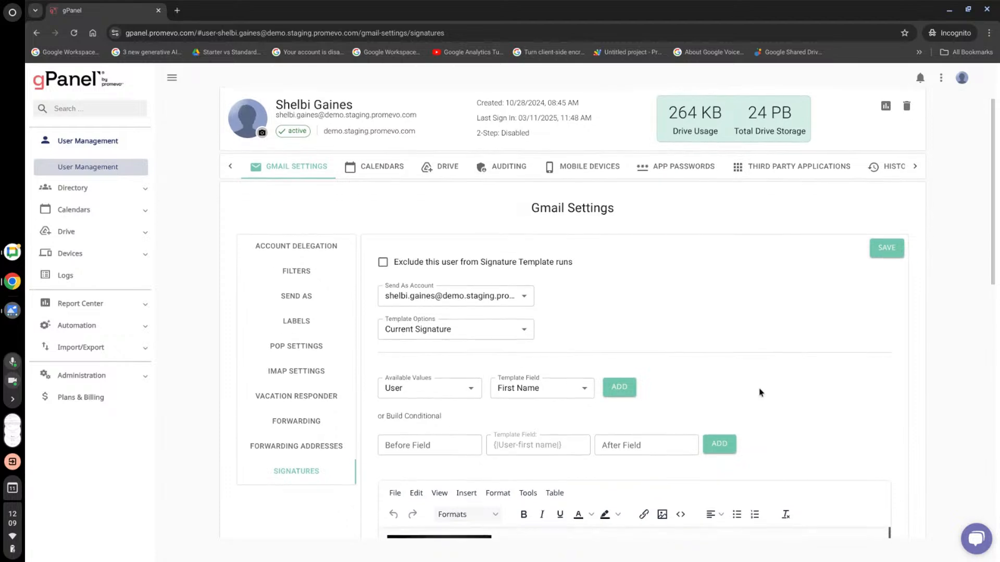
pyautogui.scroll(-2, 764, 390)
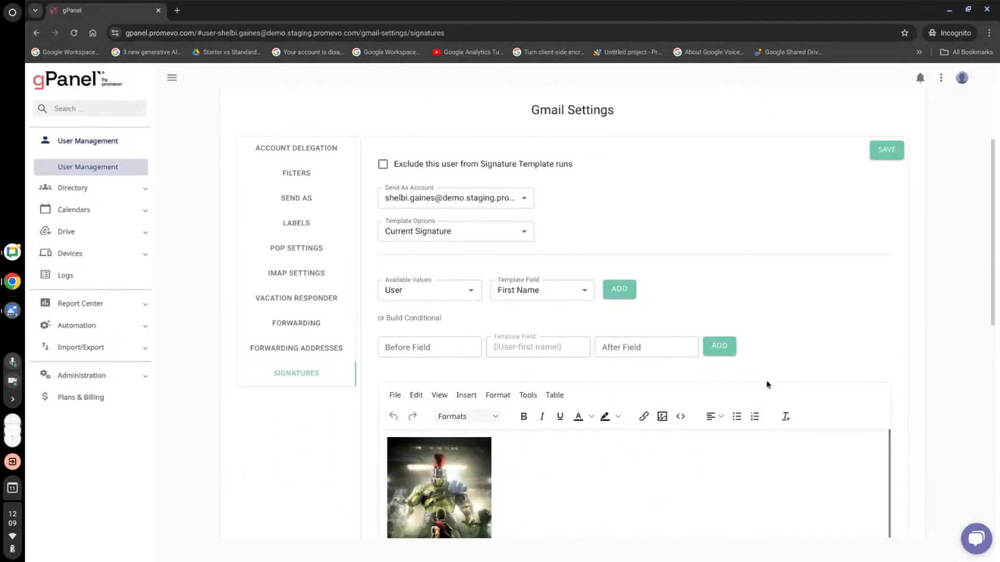
pyautogui.scroll(-1, 767, 385)
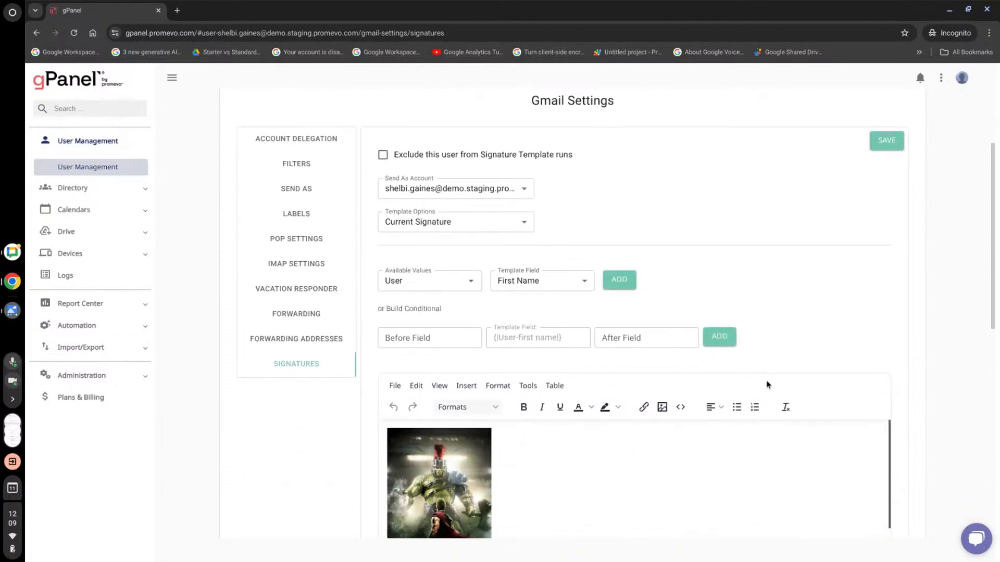
pyautogui.scroll(-1, 767, 384)
pyautogui.scroll(-1, 767, 382)
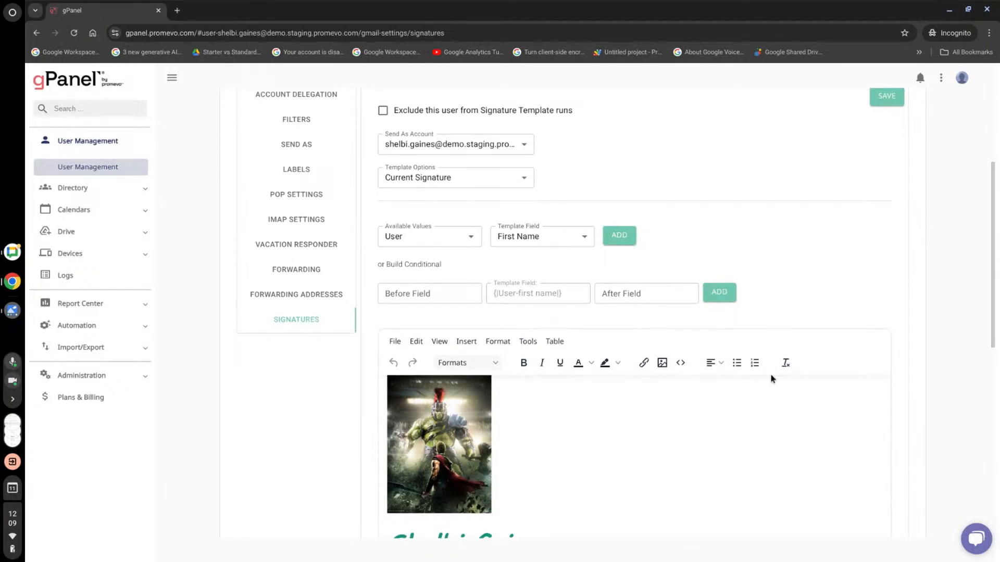
pyautogui.scroll(-1, 774, 374)
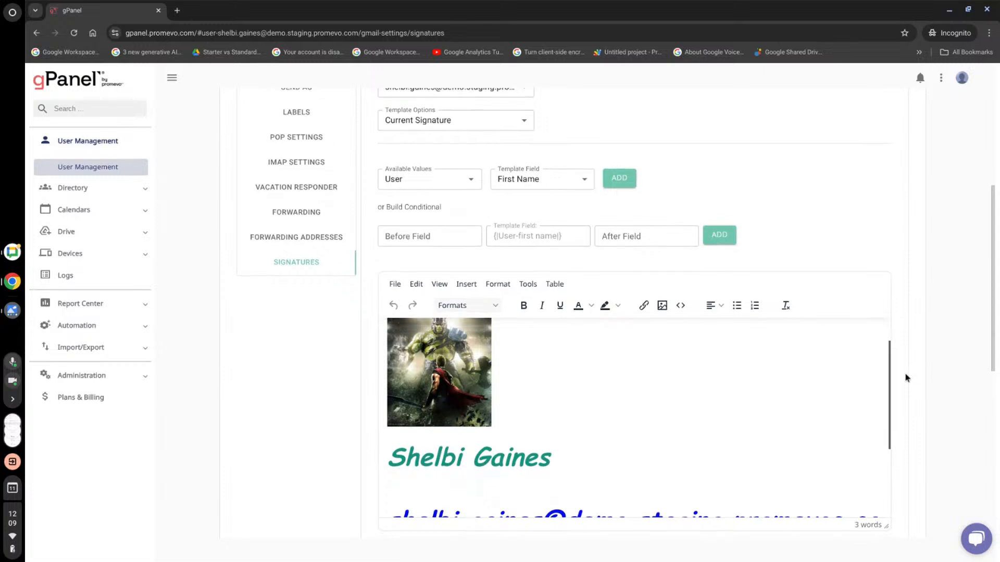
pyautogui.scroll(-1, 905, 375)
pyautogui.scroll(-5, 906, 374)
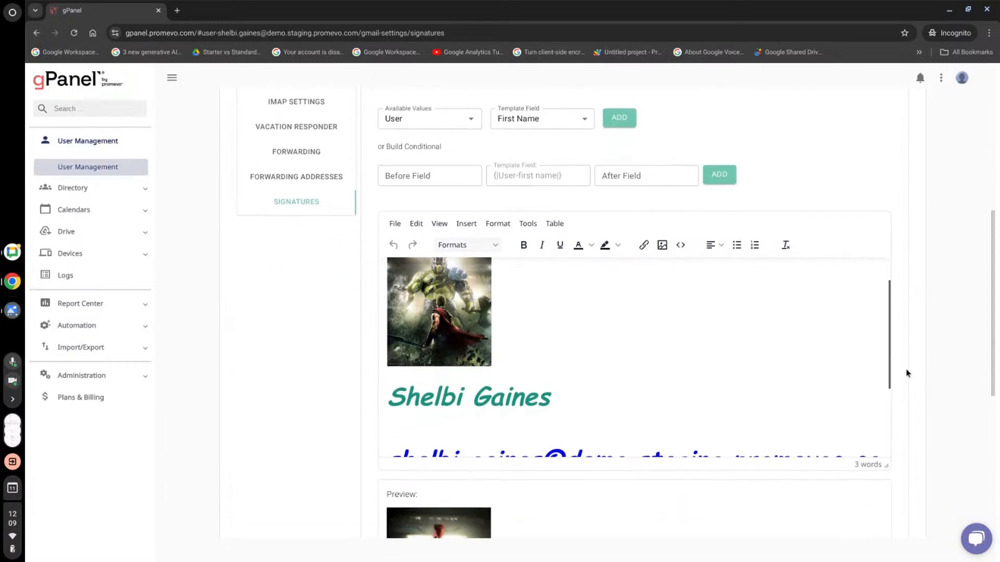
pyautogui.scroll(-2, 756, 467)
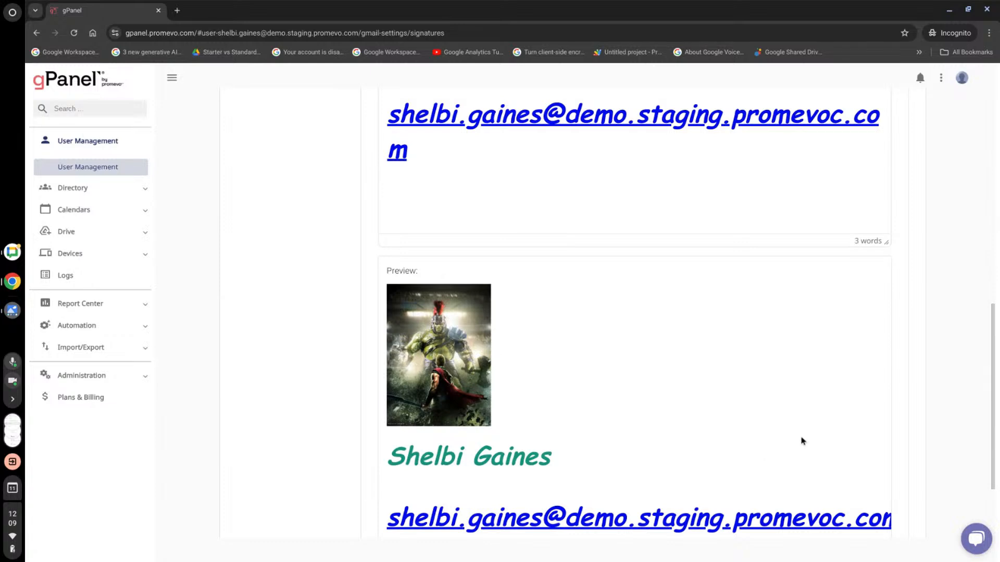
pyautogui.scroll(10, 830, 310)
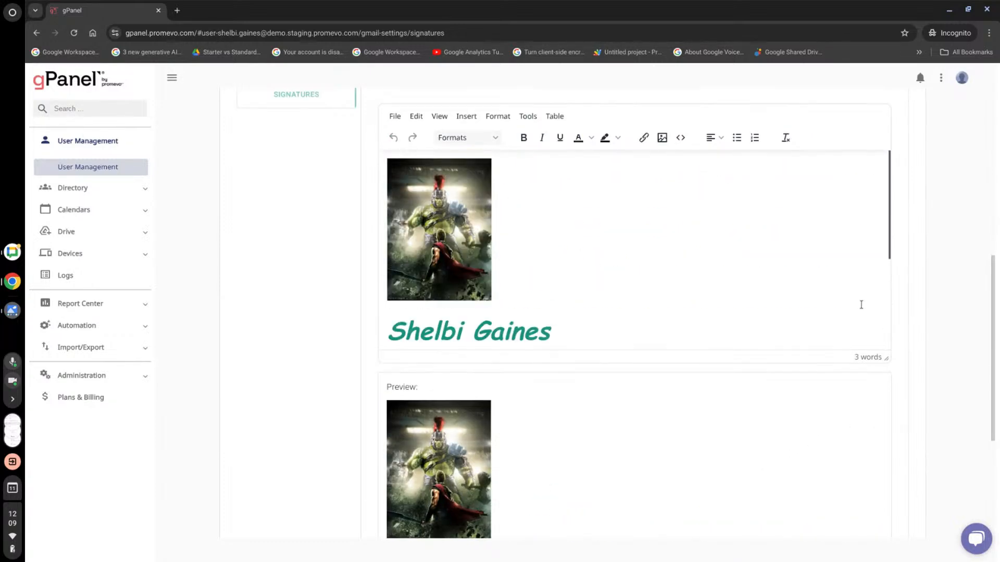
pyautogui.scroll(4, 943, 248)
pyautogui.scroll(-2, 755, 306)
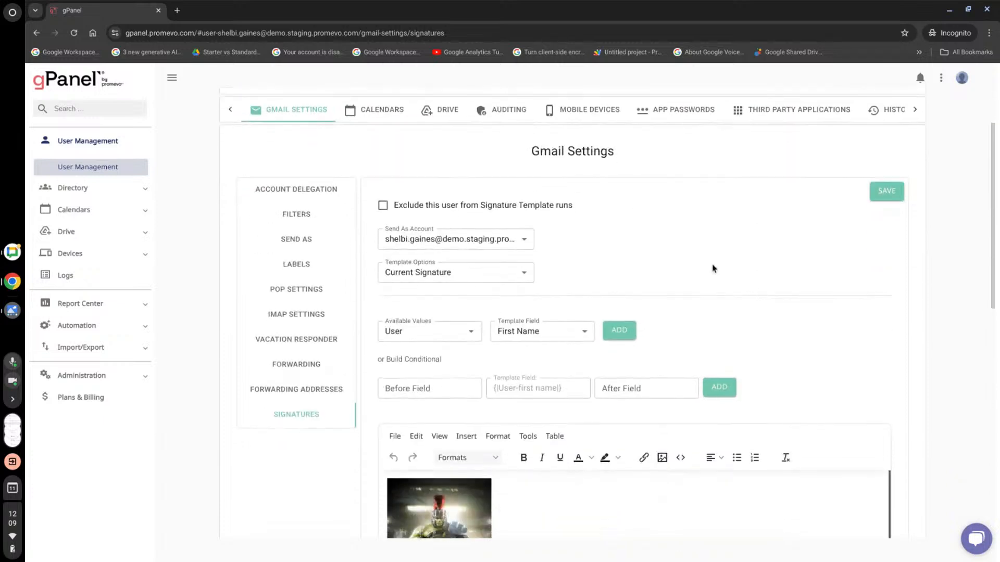
pyautogui.scroll(2, 719, 276)
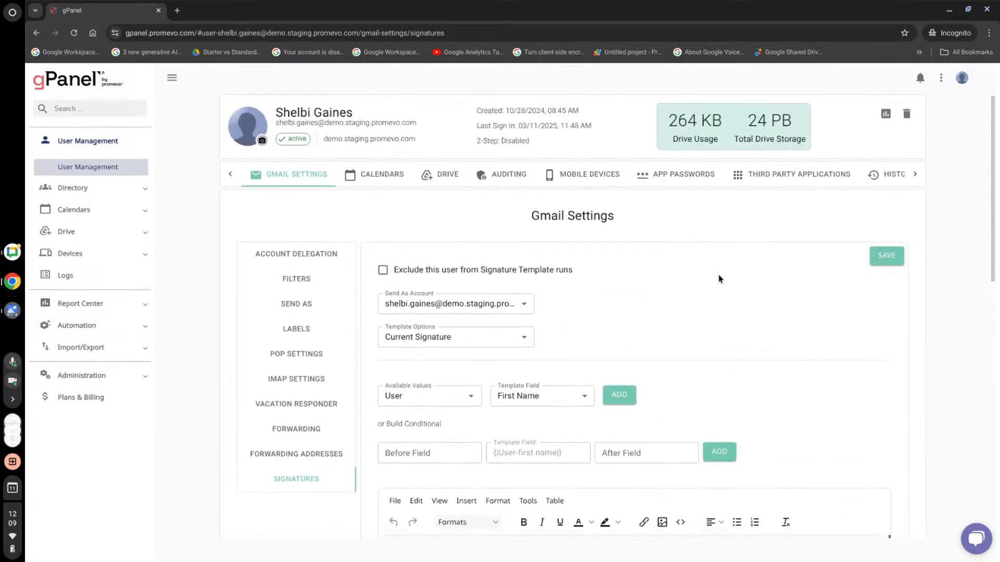
# Load the US Metals test template into the user's signature editor and view its preview.
pyautogui.scroll(-4, 740, 289)
pyautogui.scroll(1, 553, 203)
pyautogui.click(518, 213)
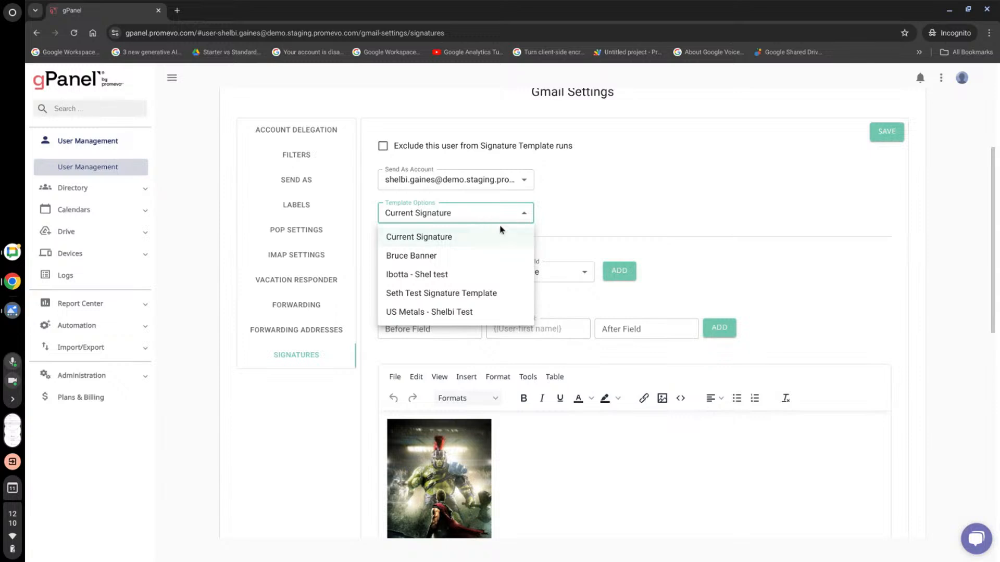
pyautogui.click(456, 314)
pyautogui.scroll(-6, 682, 263)
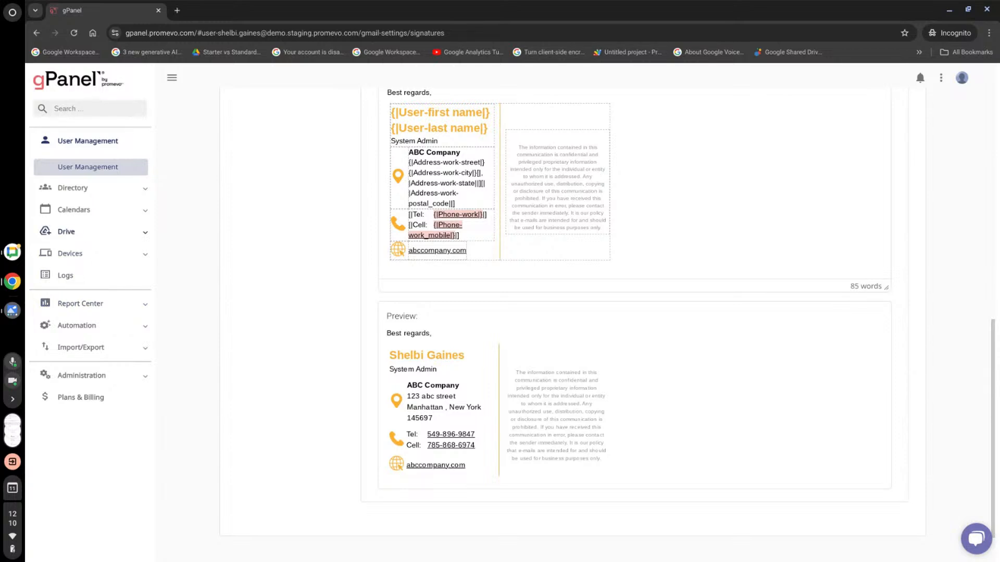
pyautogui.click(85, 210)
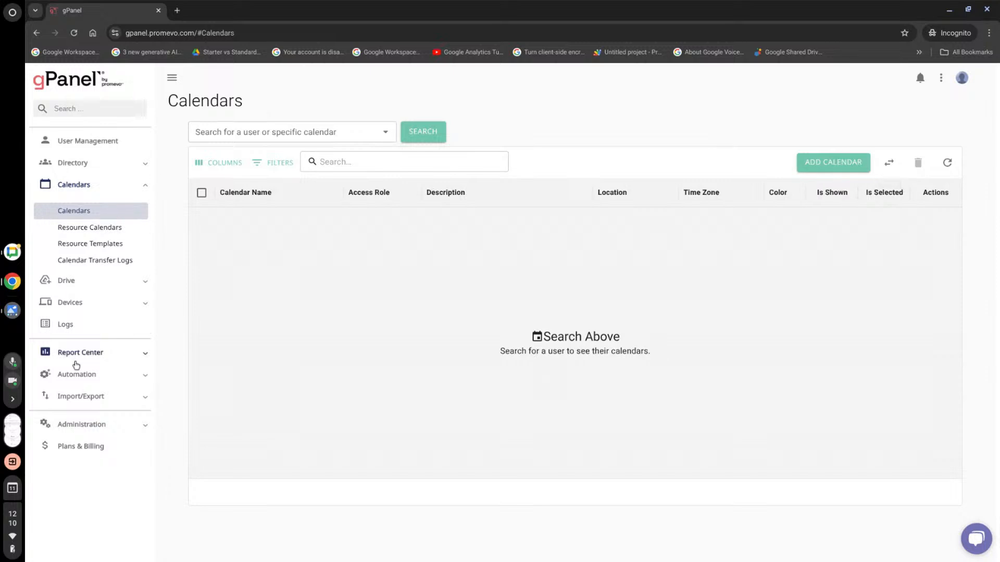
pyautogui.click(261, 130)
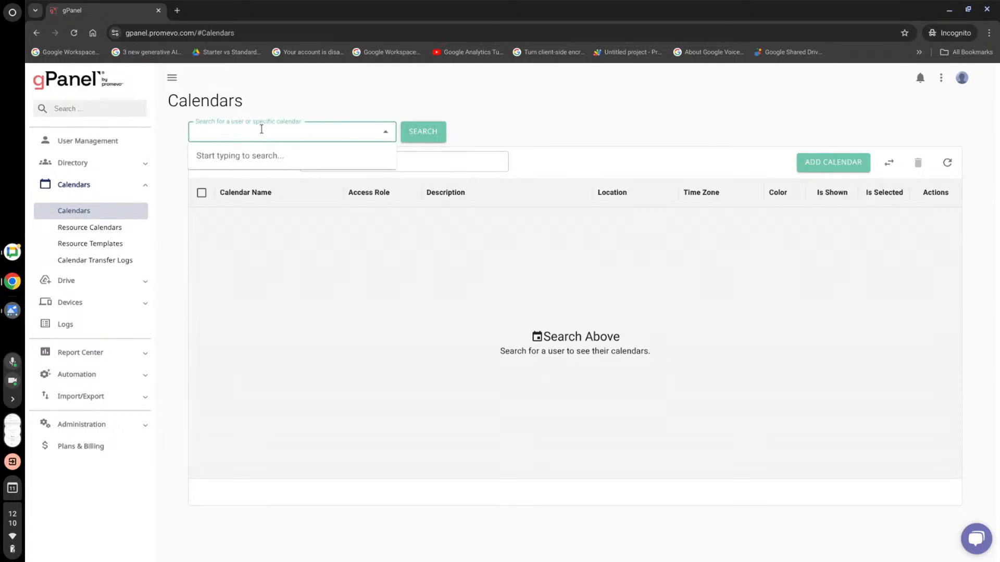
pyautogui.write('bruce')
pyautogui.click(262, 182)
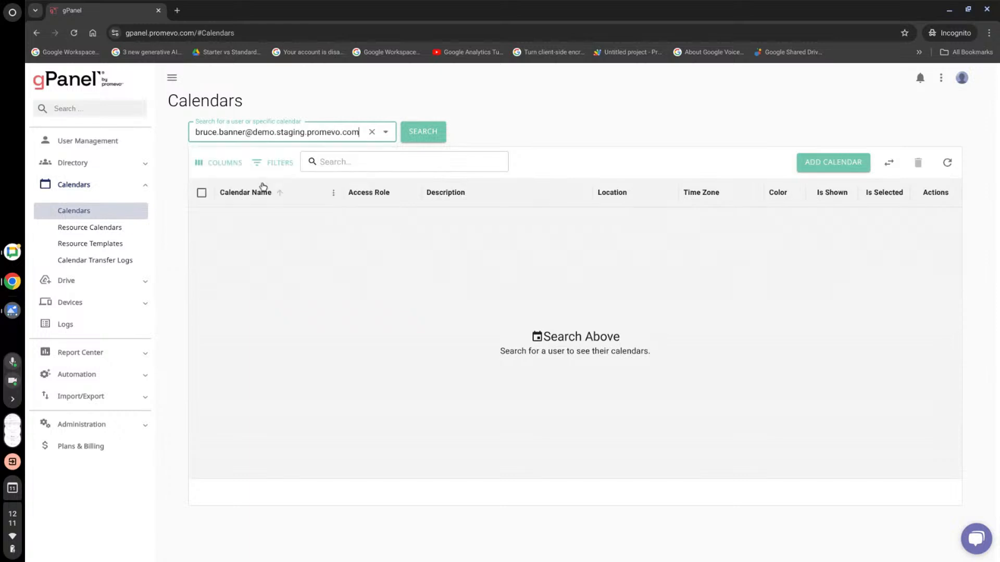
pyautogui.click(435, 134)
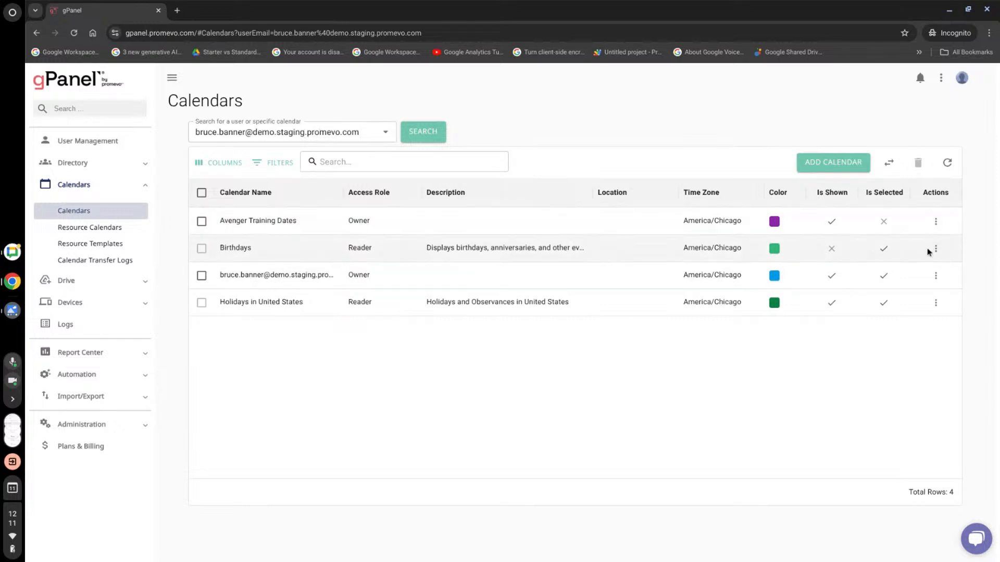
# Review the editable details of the user's primary calendar and leave without changing them.
pyautogui.click(935, 277)
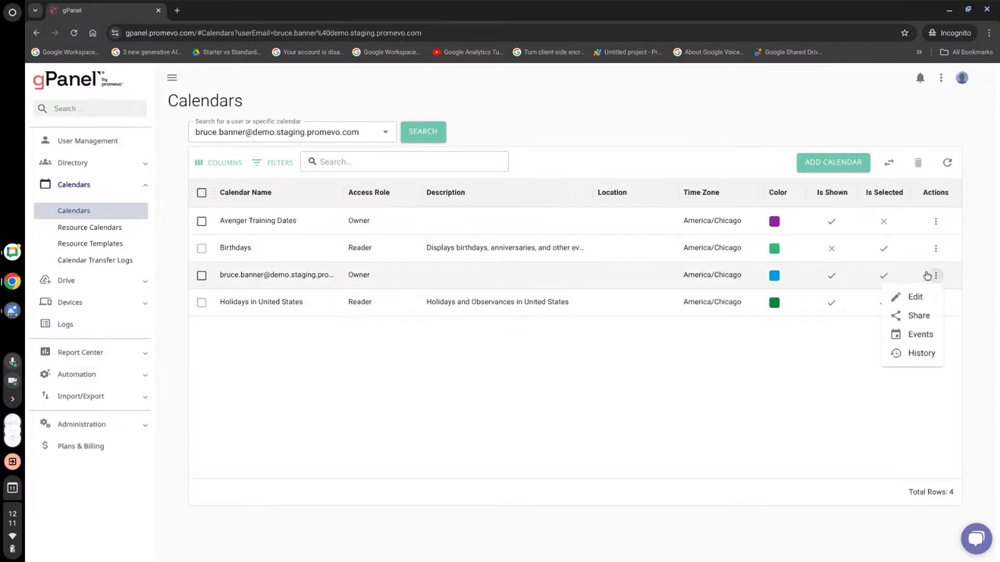
pyautogui.click(915, 298)
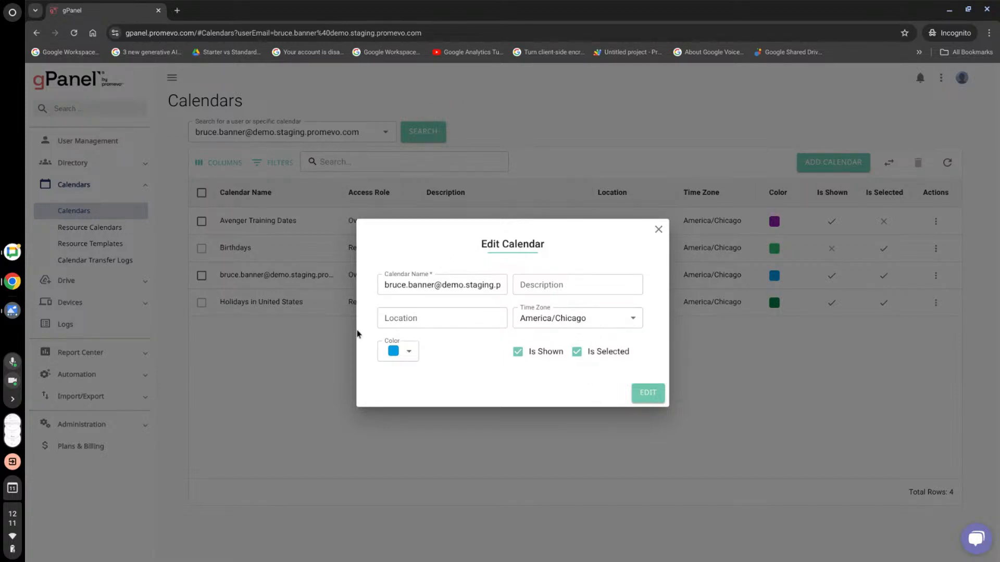
pyautogui.click(658, 230)
# Review the primary calendar's sharing settings, including its visibility choices and role options, and close them without changes.
pyautogui.click(936, 276)
pyautogui.click(915, 316)
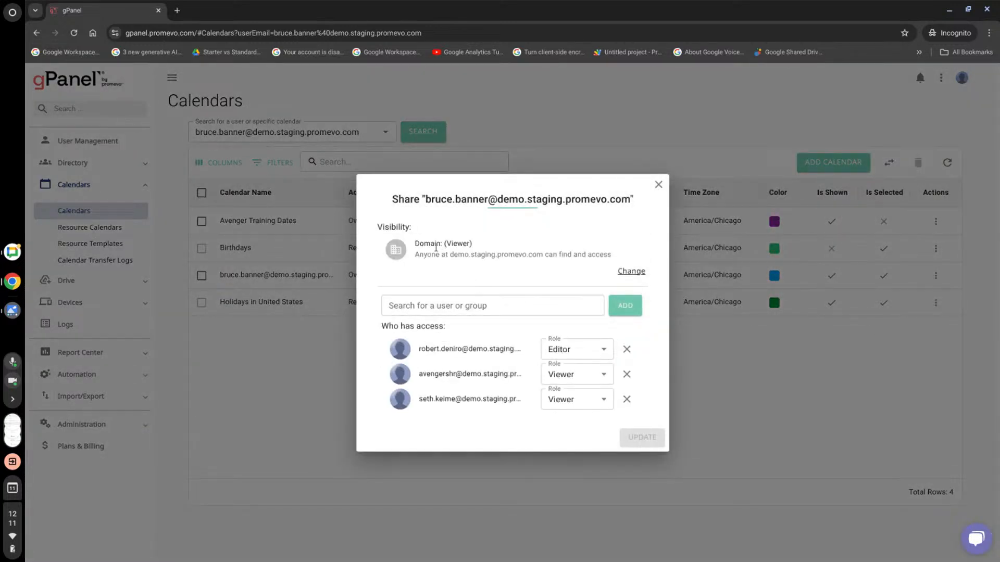
pyautogui.click(632, 272)
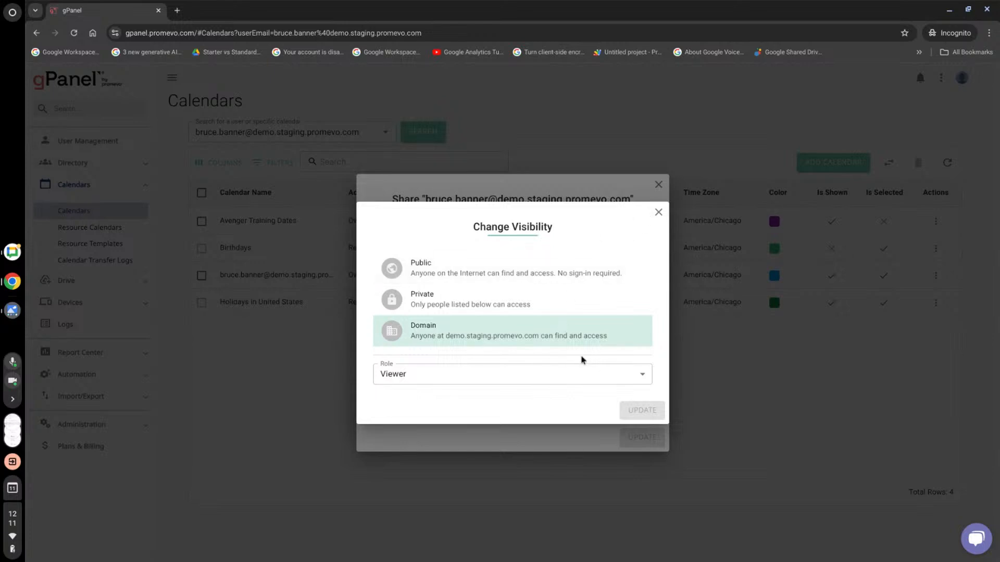
pyautogui.click(630, 380)
pyautogui.click(658, 213)
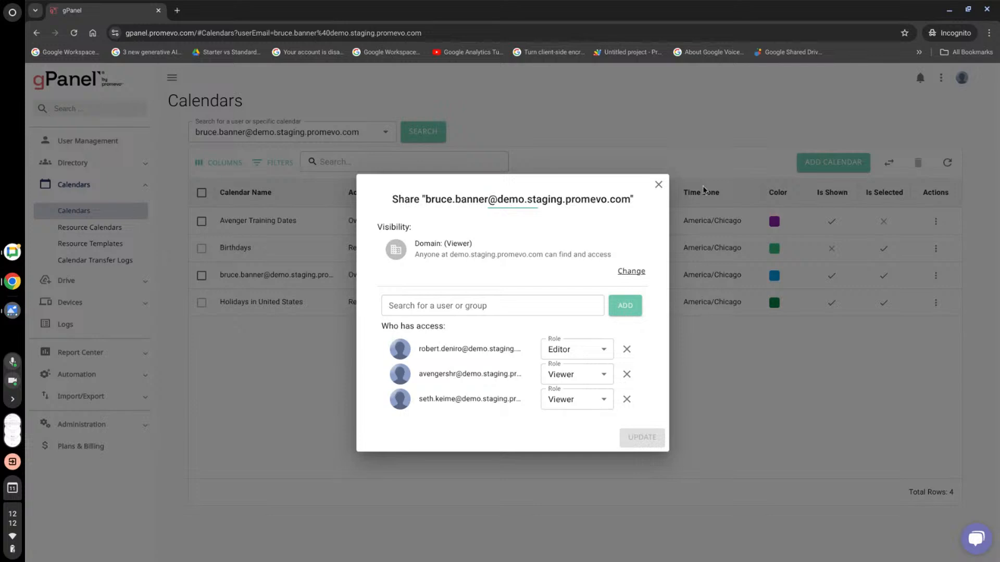
pyautogui.click(658, 184)
# View the primary calendar's March 2025 events, checking the event creation form and the March 11 Avengers Weight Training details without editing.
pyautogui.click(936, 277)
pyautogui.click(919, 334)
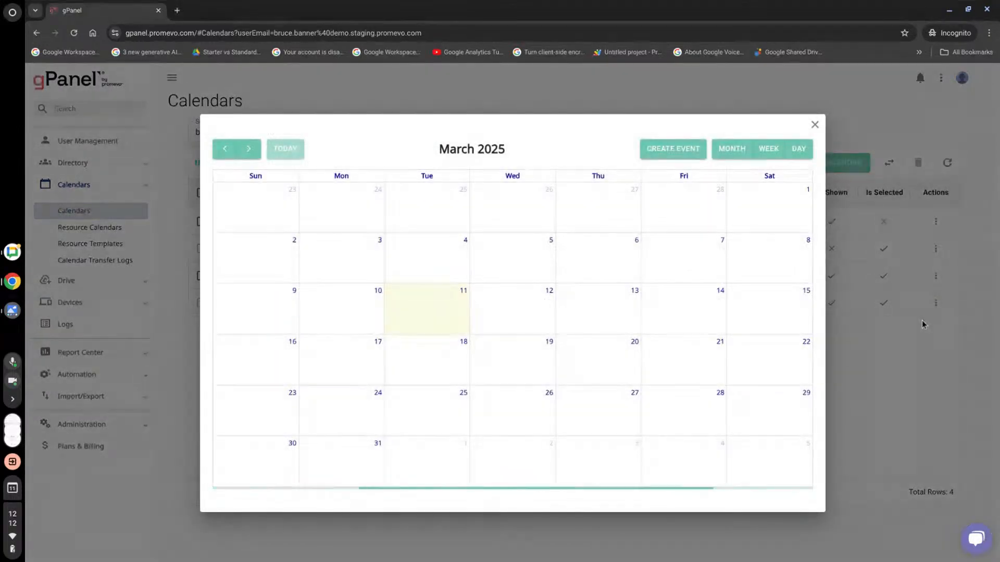
pyautogui.click(682, 151)
pyautogui.click(658, 183)
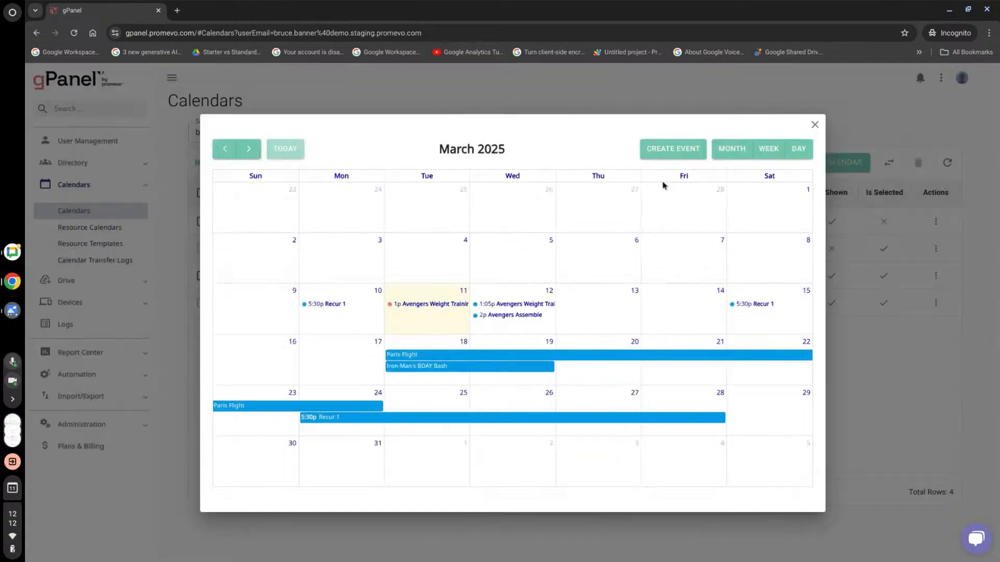
pyautogui.click(427, 304)
pyautogui.click(492, 323)
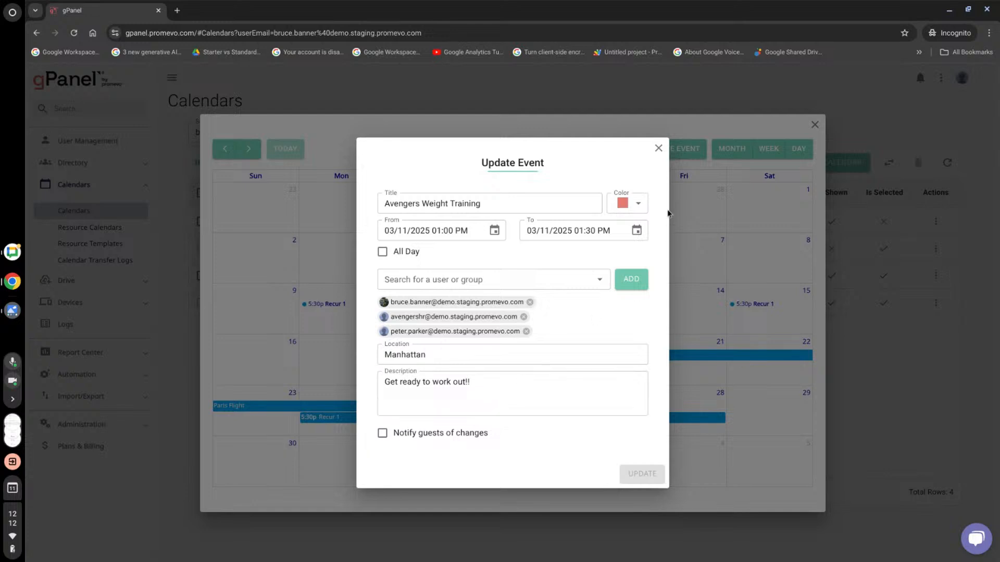
pyautogui.click(659, 149)
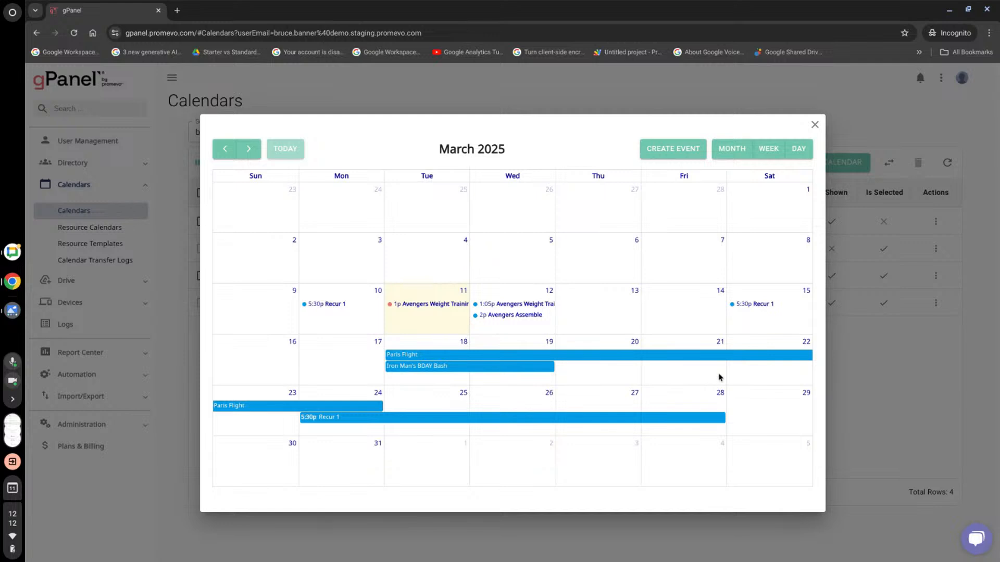
pyautogui.click(817, 125)
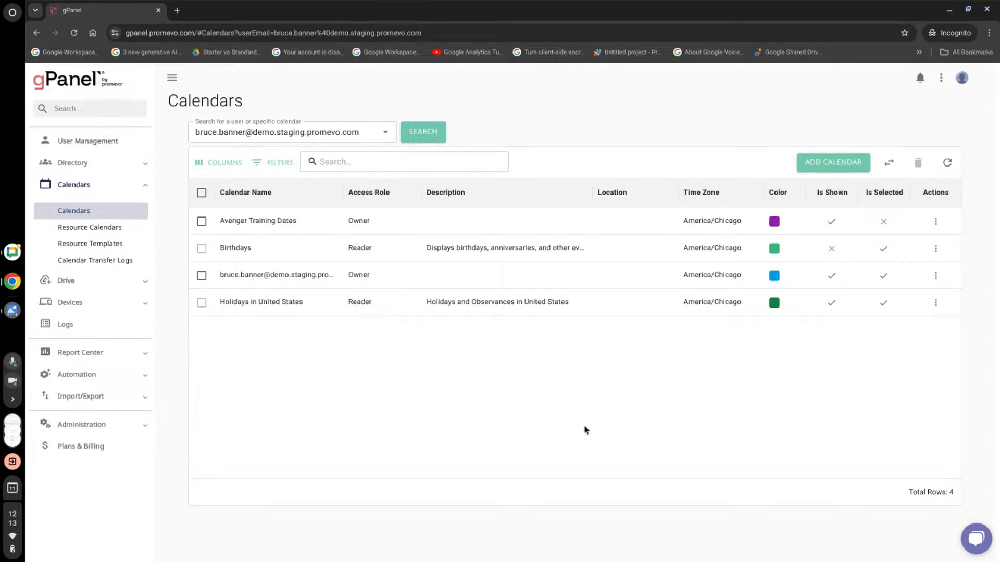
# View the Drive Sweep list, and load the actor demo user's files in Drive Explorer.
pyautogui.click(96, 284)
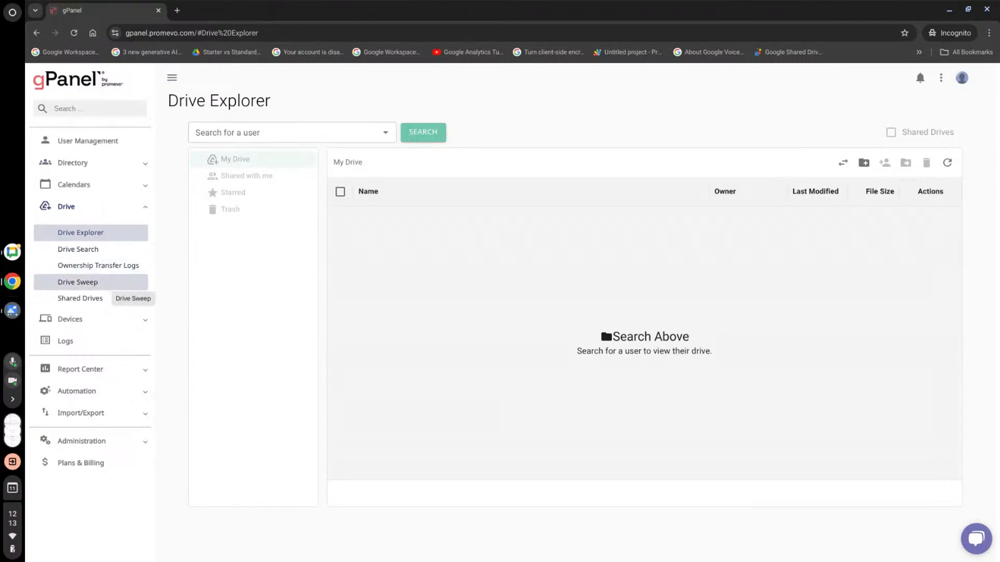
pyautogui.click(108, 285)
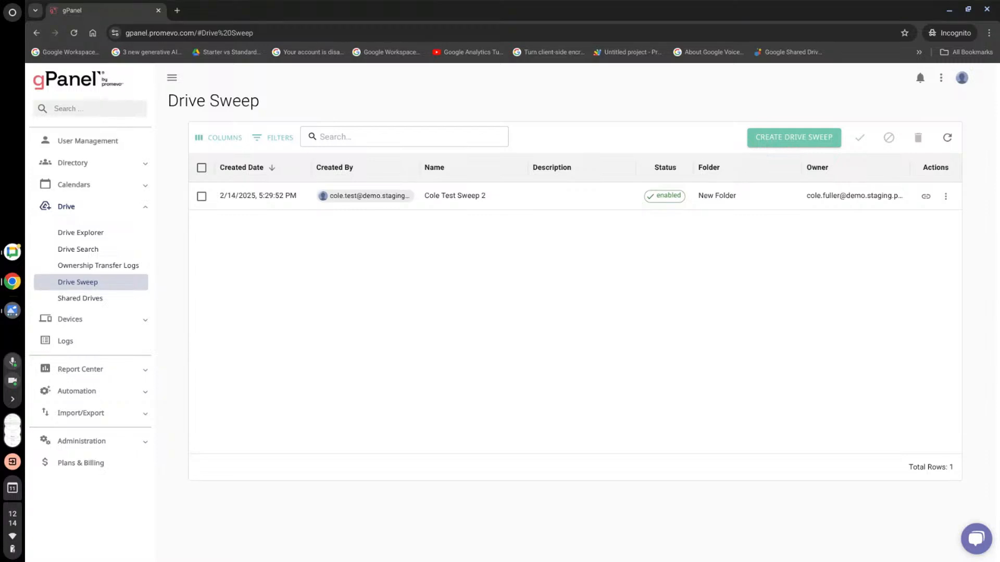
pyautogui.click(105, 234)
pyautogui.click(242, 131)
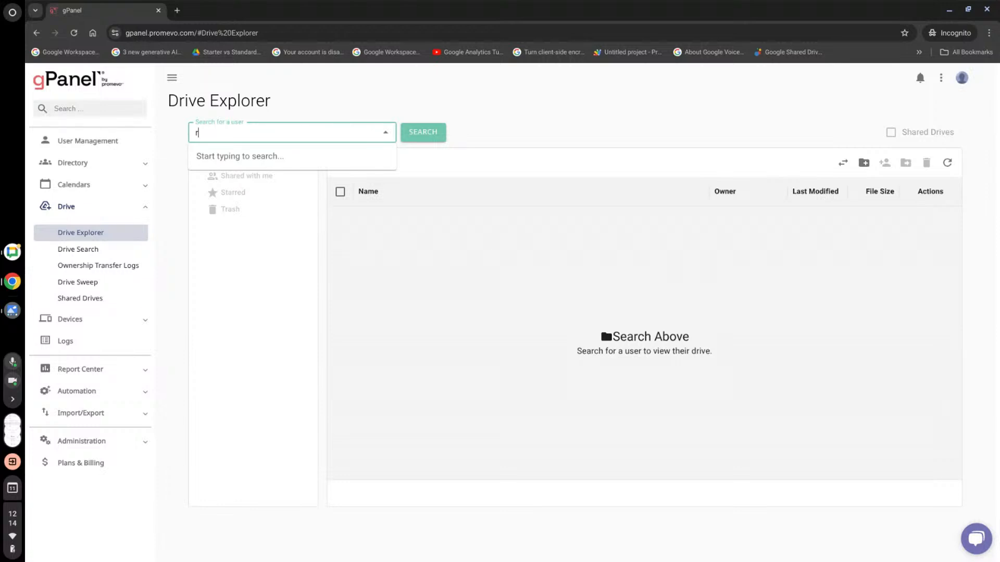
pyautogui.write('rov')
pyautogui.press('BackSpace')
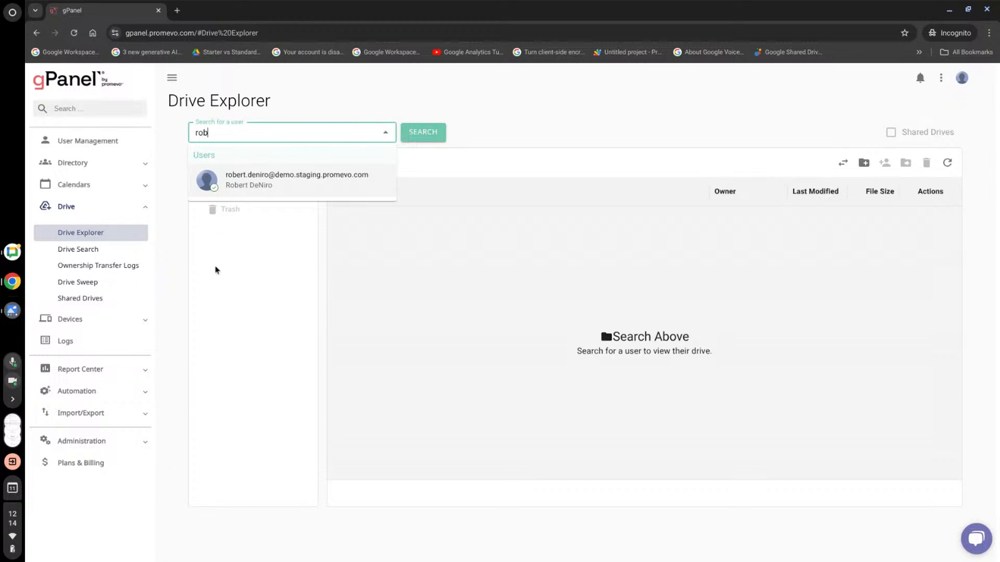
pyautogui.click(278, 179)
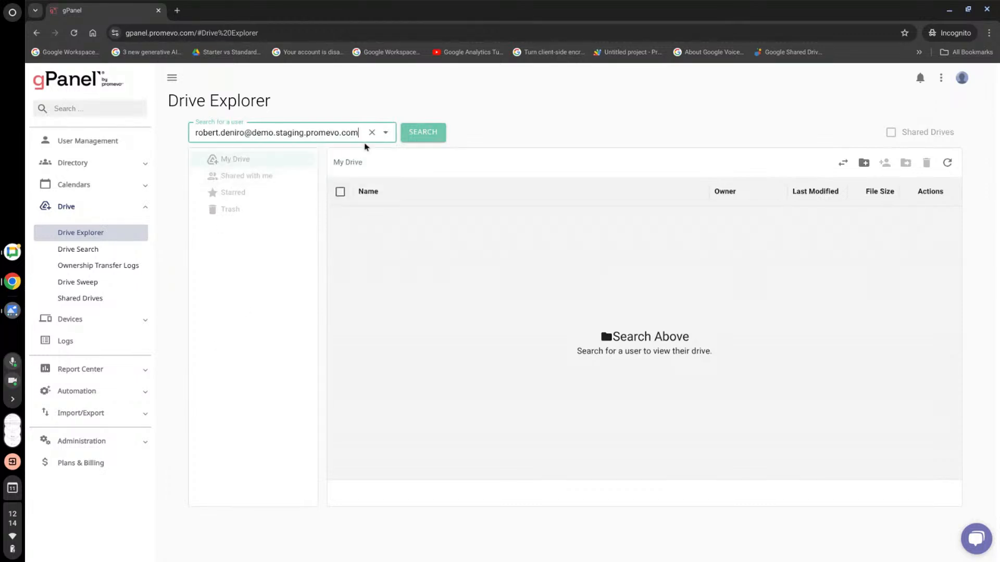
pyautogui.click(406, 131)
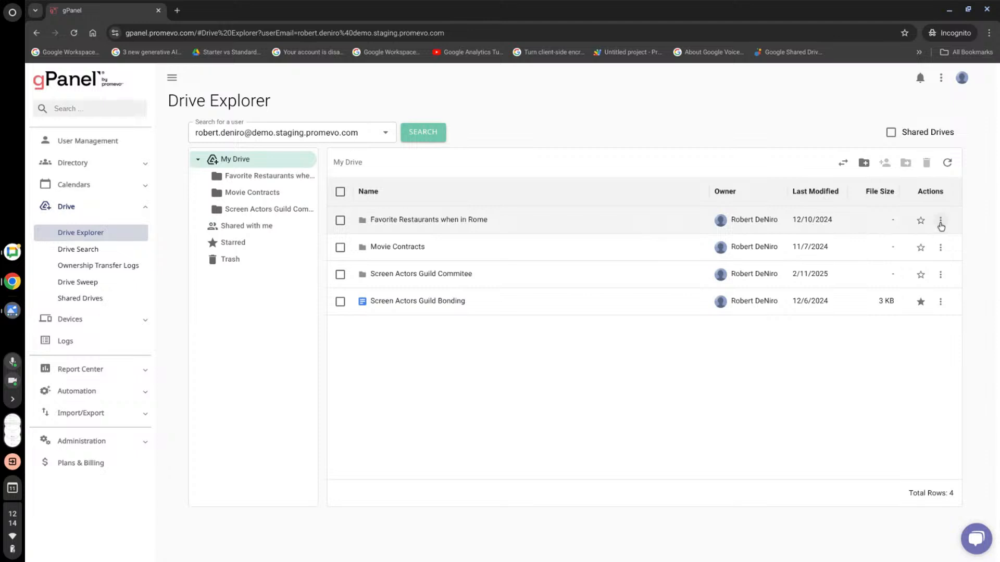
# Check the folder creation form without creating a folder, and read the Actor Resume document from the Movie Contracts folder.
pyautogui.click(866, 163)
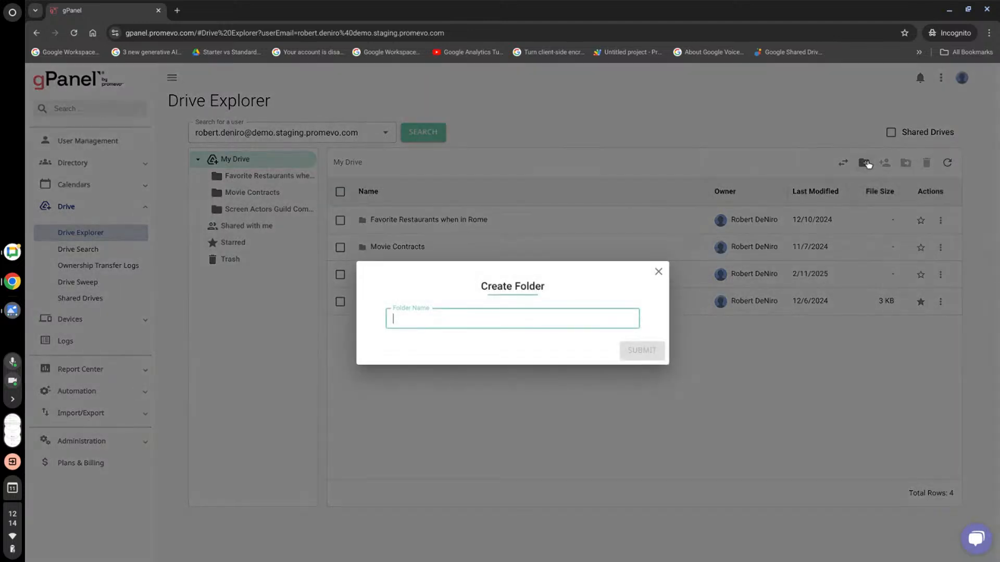
pyautogui.click(658, 272)
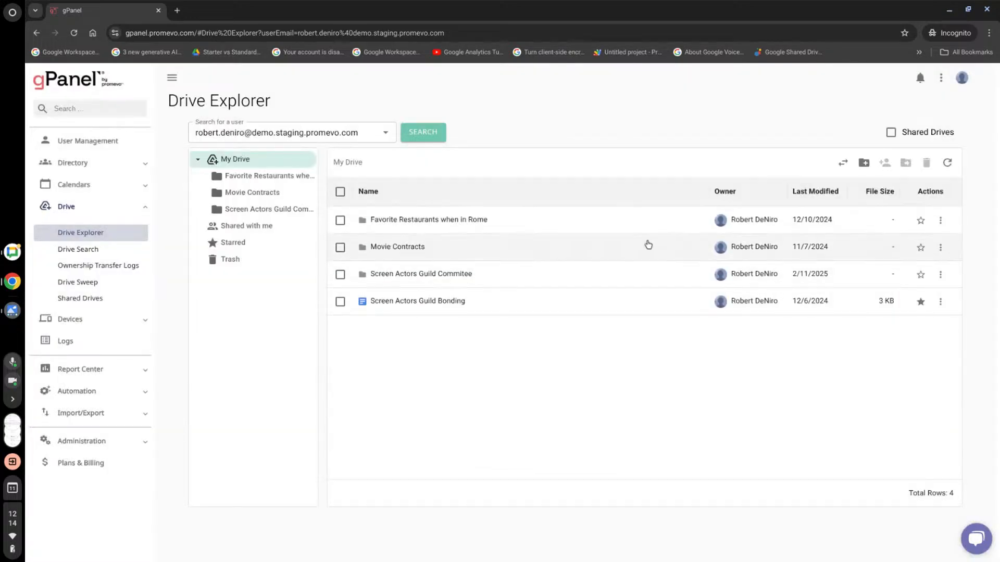
pyautogui.click(417, 245)
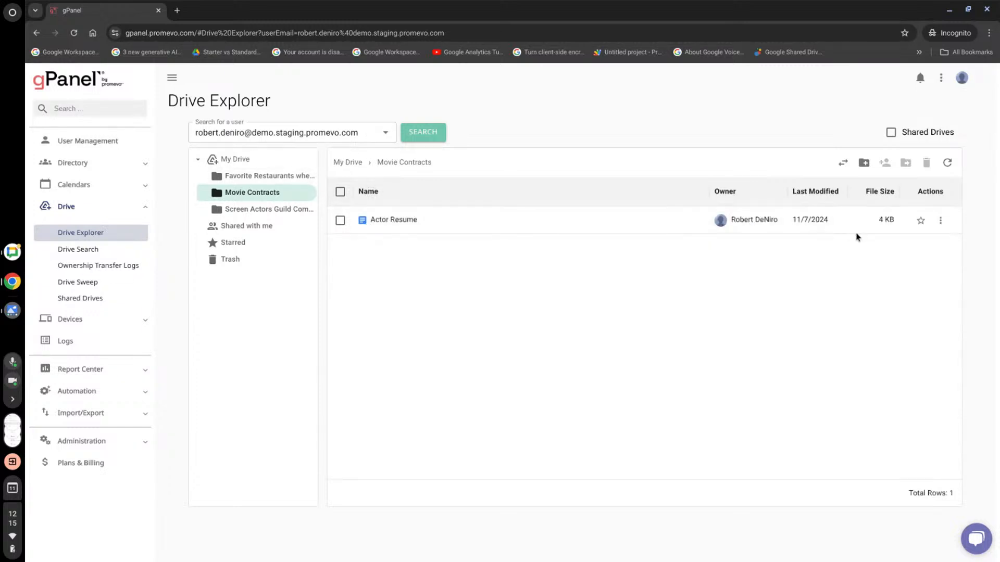
pyautogui.click(941, 221)
pyautogui.click(914, 243)
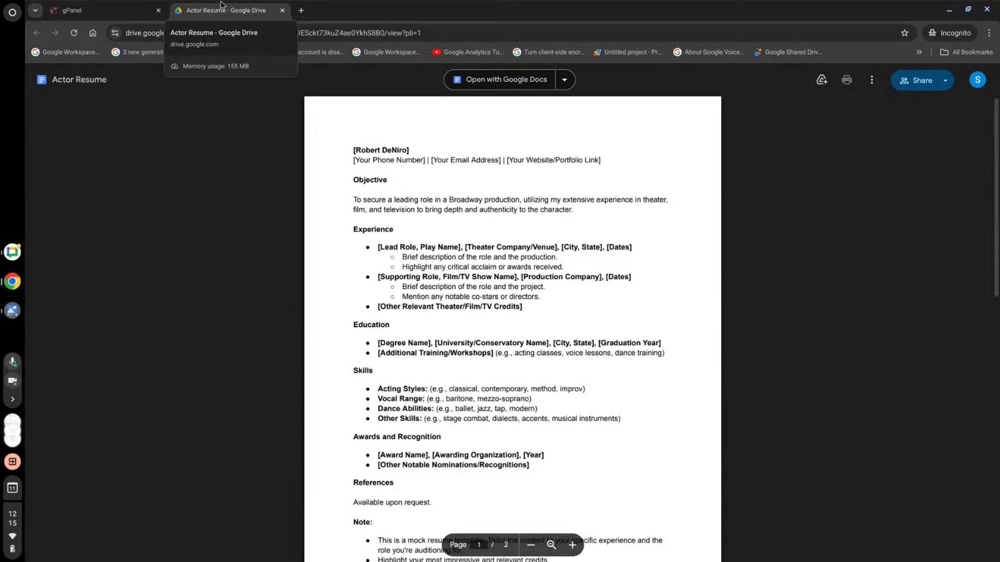
pyautogui.scroll(-4, 539, 290)
pyautogui.scroll(-5, 537, 313)
pyautogui.scroll(7, 524, 370)
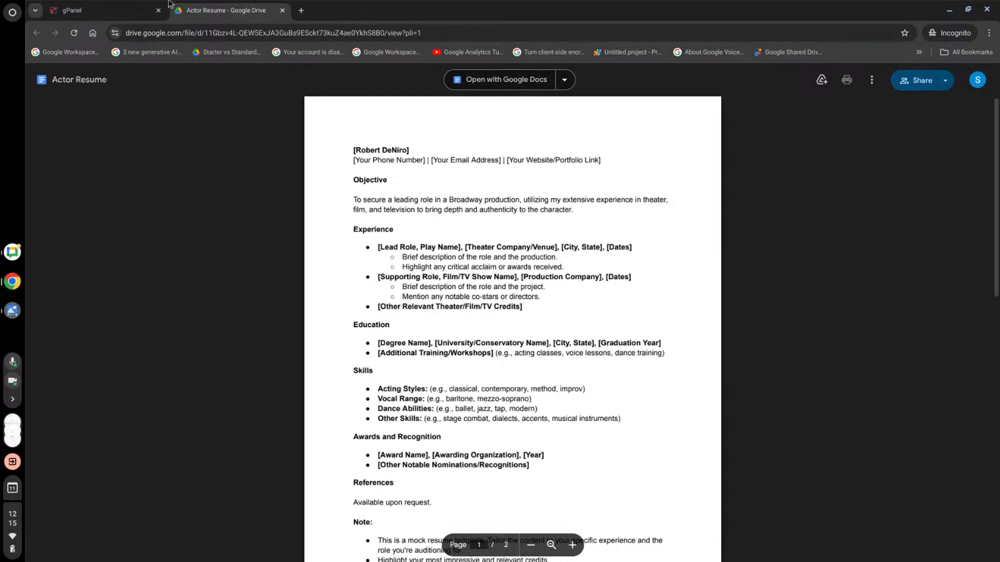
# Return to gPanel and check the rename option for Actor Resume without renaming the file.
pyautogui.click(84, 10)
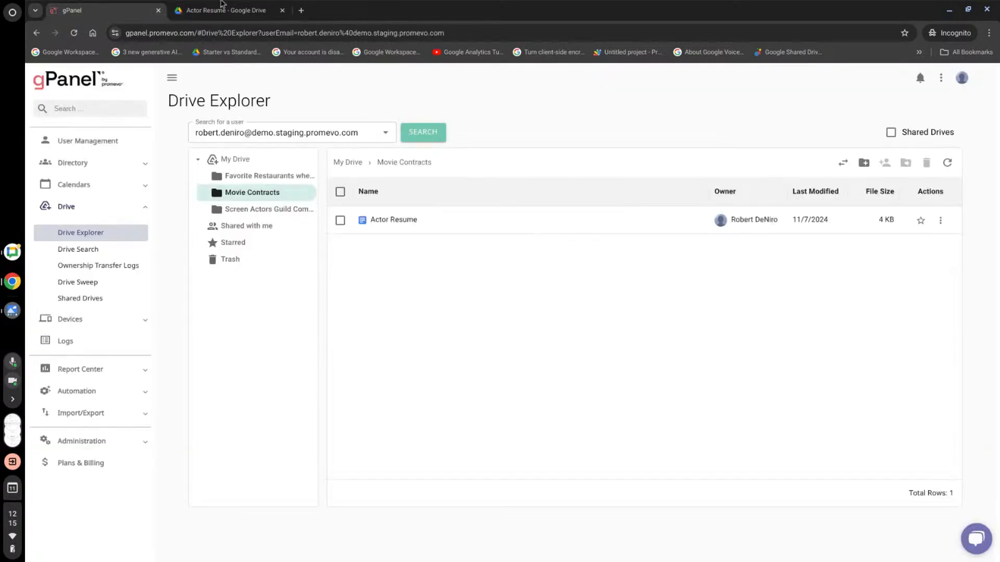
pyautogui.click(941, 220)
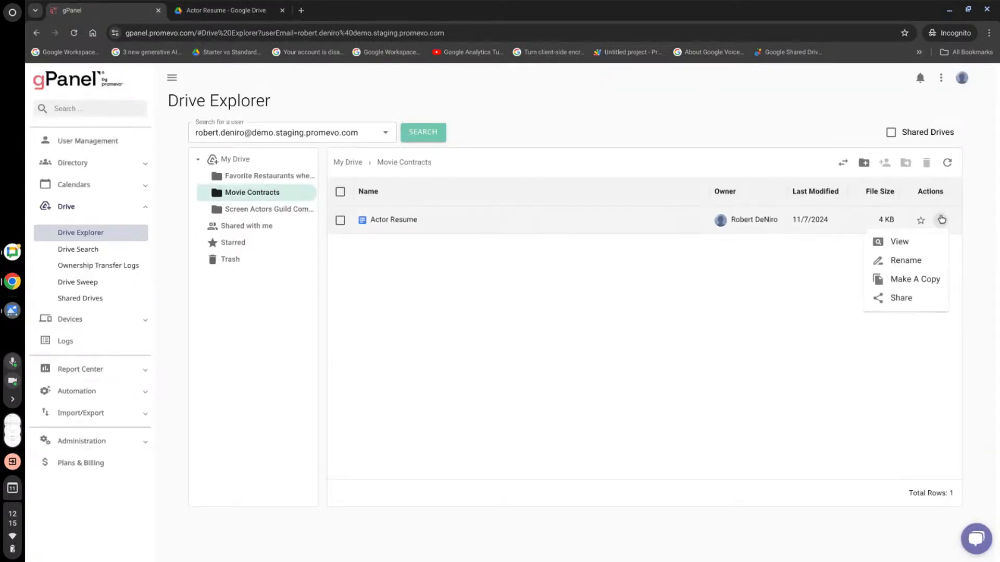
pyautogui.click(902, 261)
pyautogui.click(657, 272)
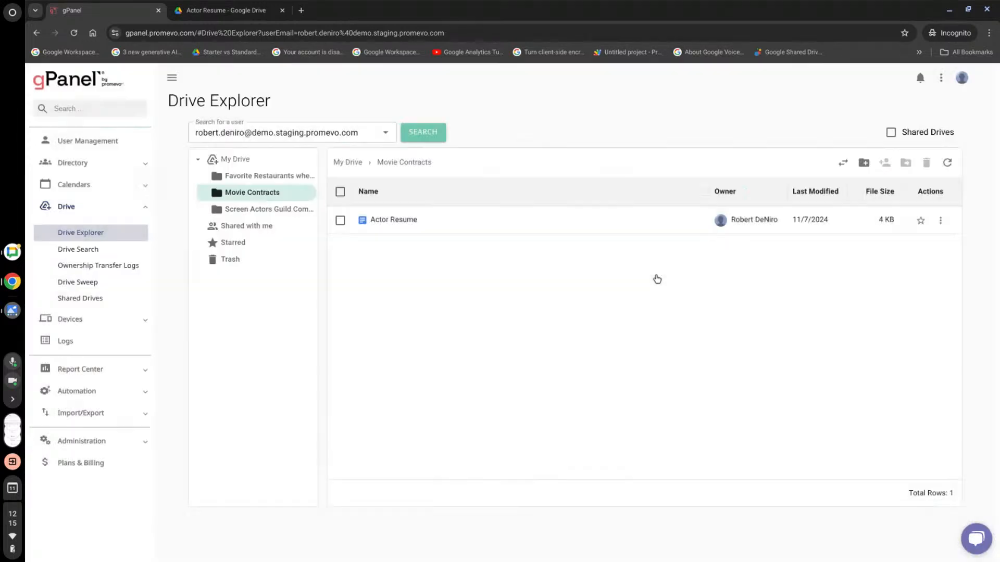
# Check the sharing settings for Actor Resume and its general access visibility options without changing them.
pyautogui.click(941, 220)
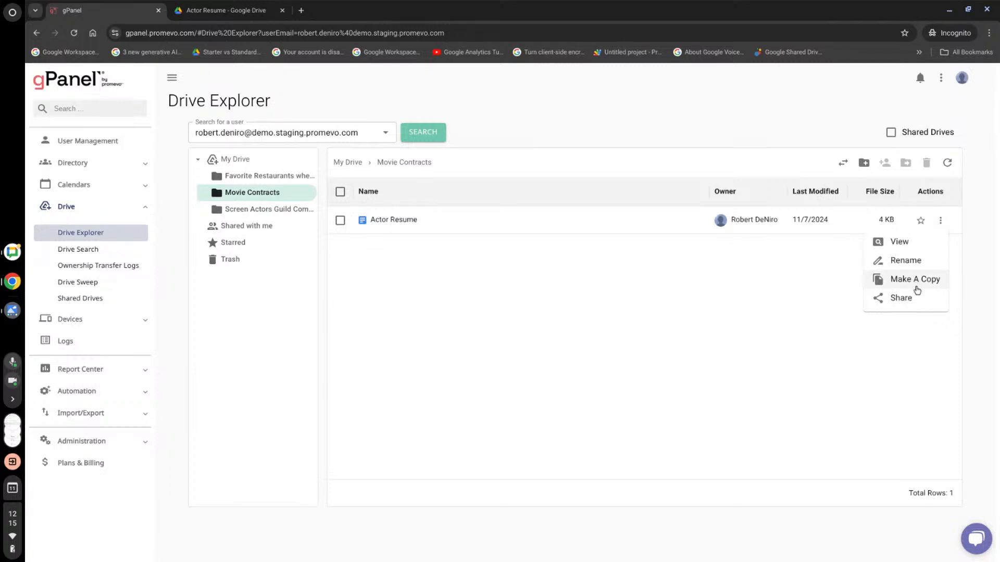
pyautogui.click(908, 298)
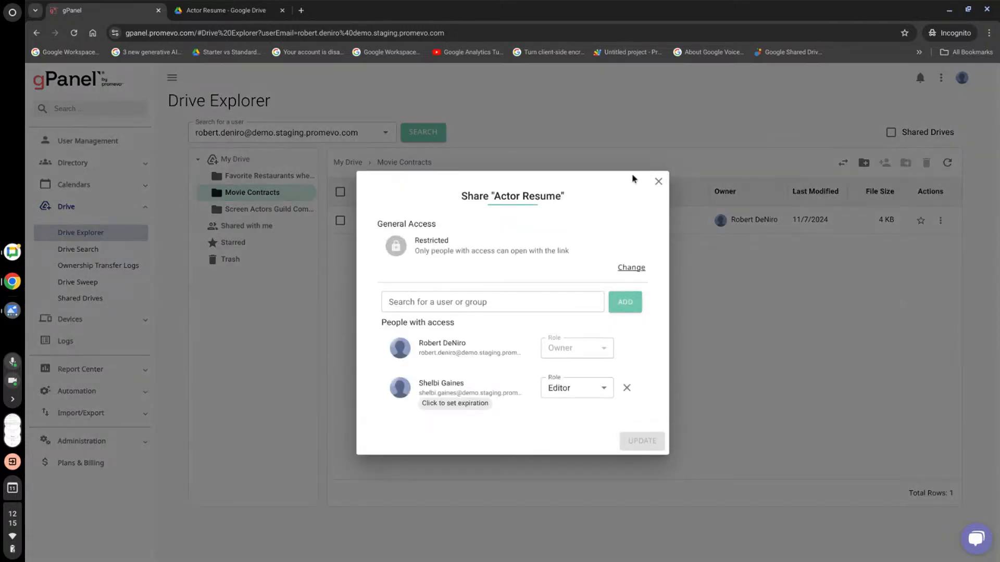
pyautogui.click(636, 275)
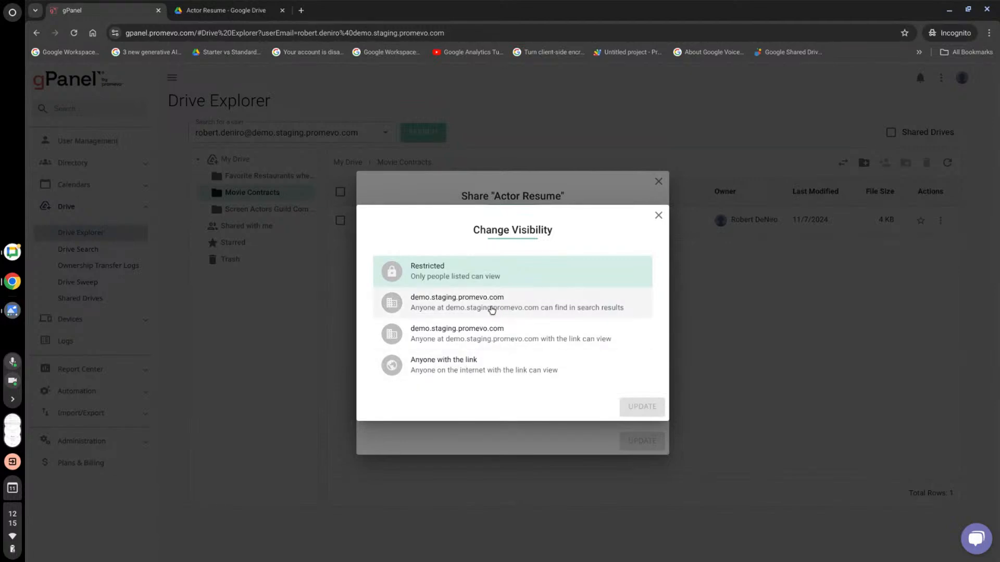
pyautogui.click(659, 216)
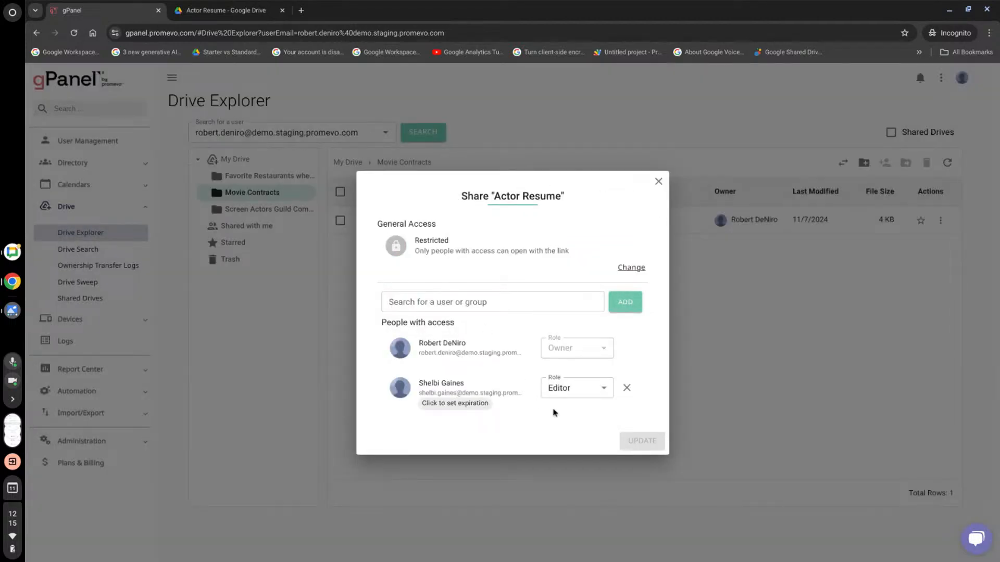
# Check the existing editor's role choices and access expiration setting for Actor Resume without changing either.
pyautogui.click(572, 301)
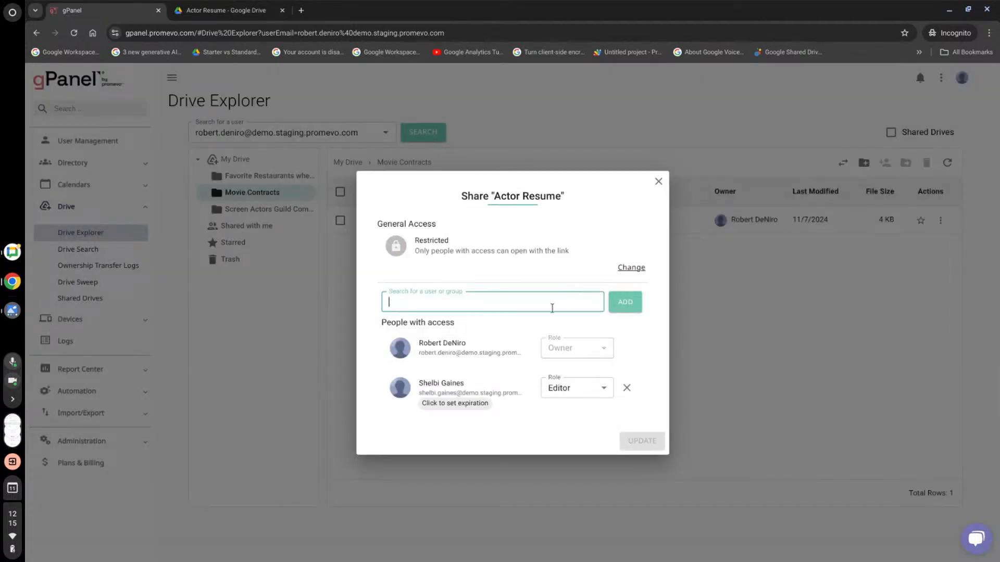
pyautogui.click(604, 397)
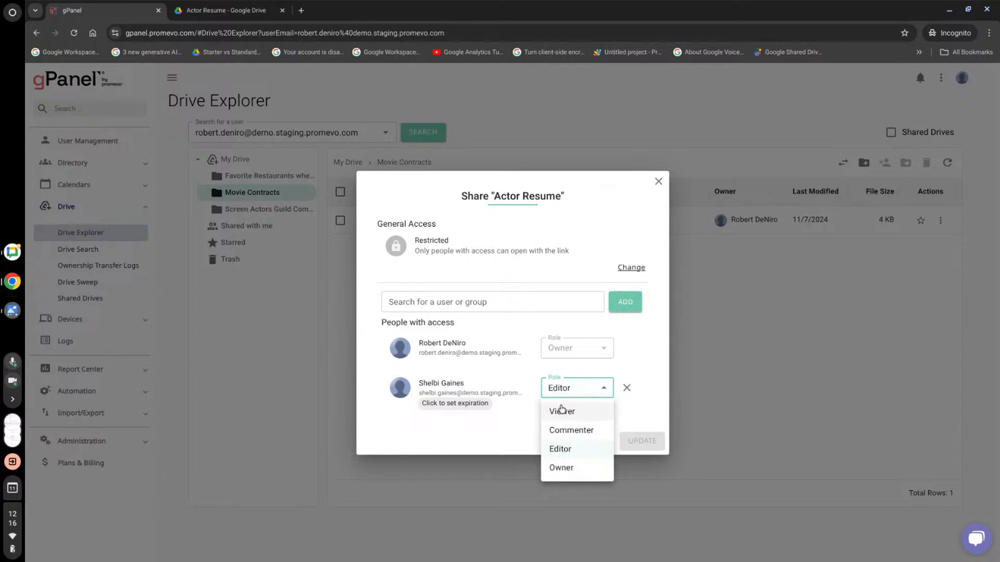
pyautogui.click(468, 404)
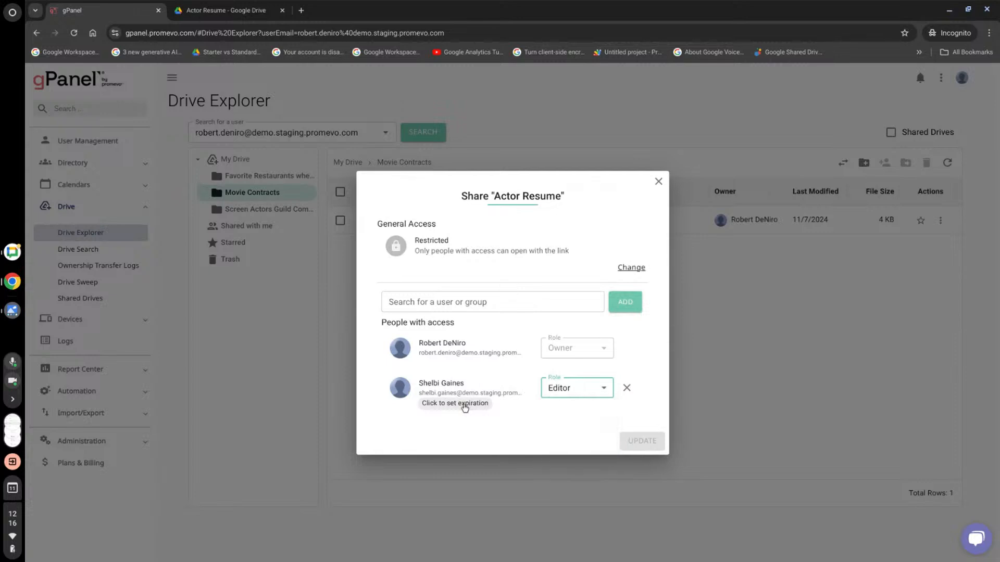
pyautogui.click(465, 406)
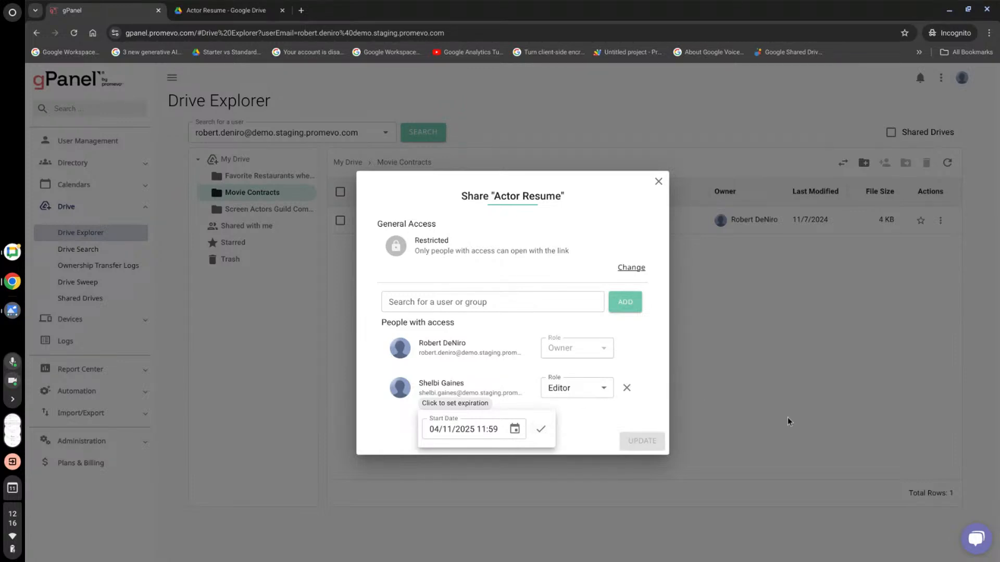
pyautogui.click(607, 416)
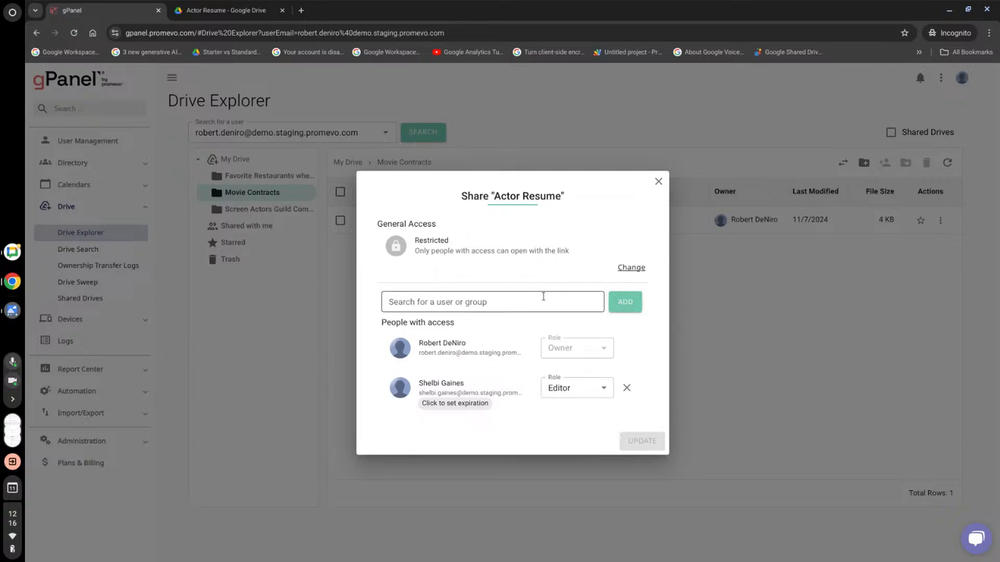
# Add the Avengers HR group to Actor Resume's sharing list, check its role choices, and discard the changes.
pyautogui.click(509, 296)
pyautogui.write('av')
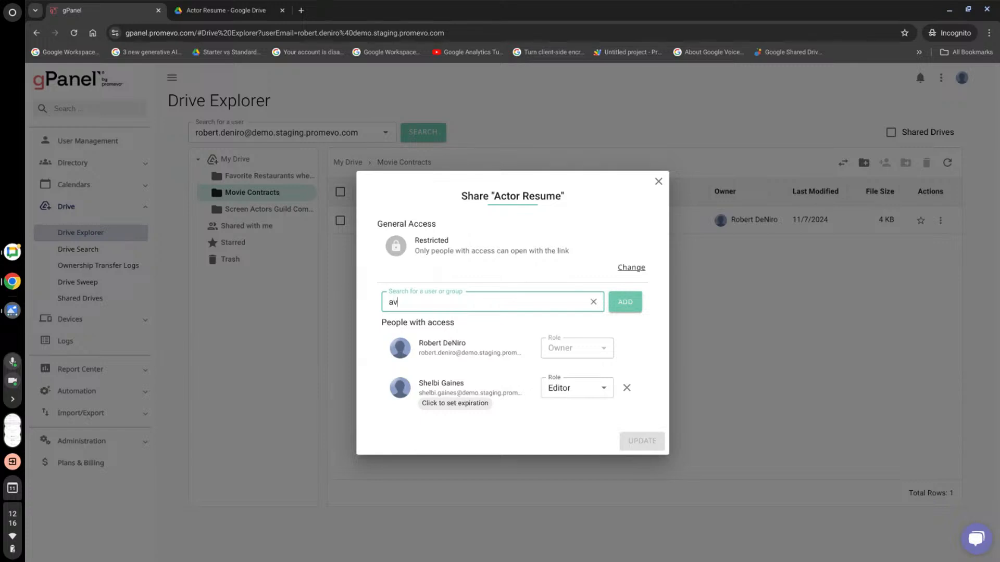
pyautogui.write('e')
pyautogui.click(469, 369)
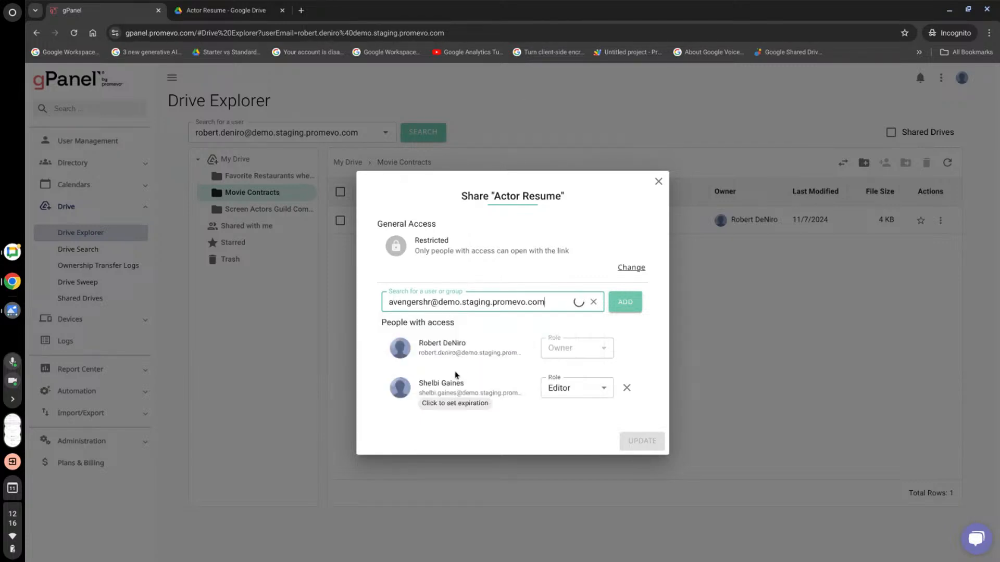
pyautogui.click(615, 303)
pyautogui.click(587, 422)
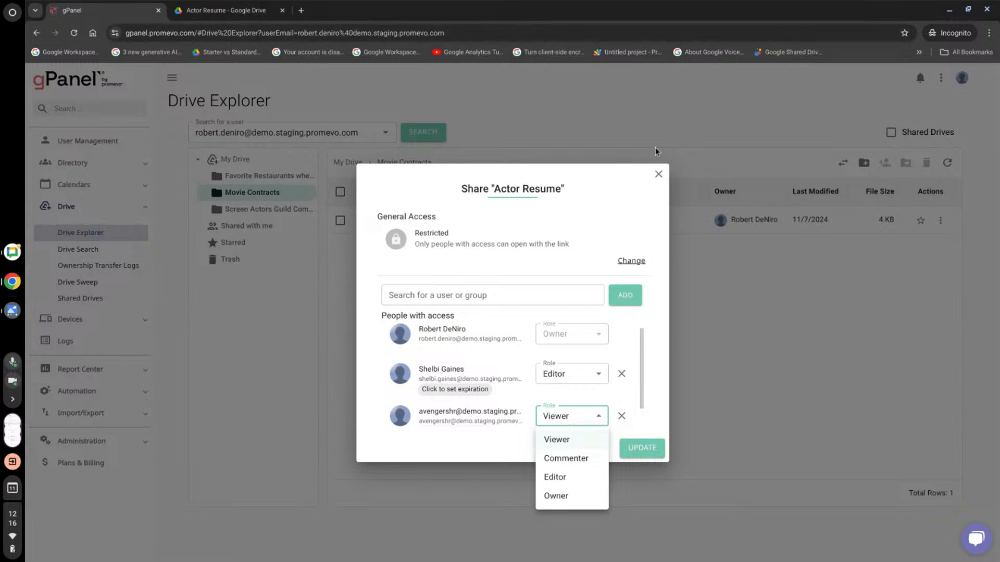
pyautogui.click(659, 175)
pyautogui.click(658, 175)
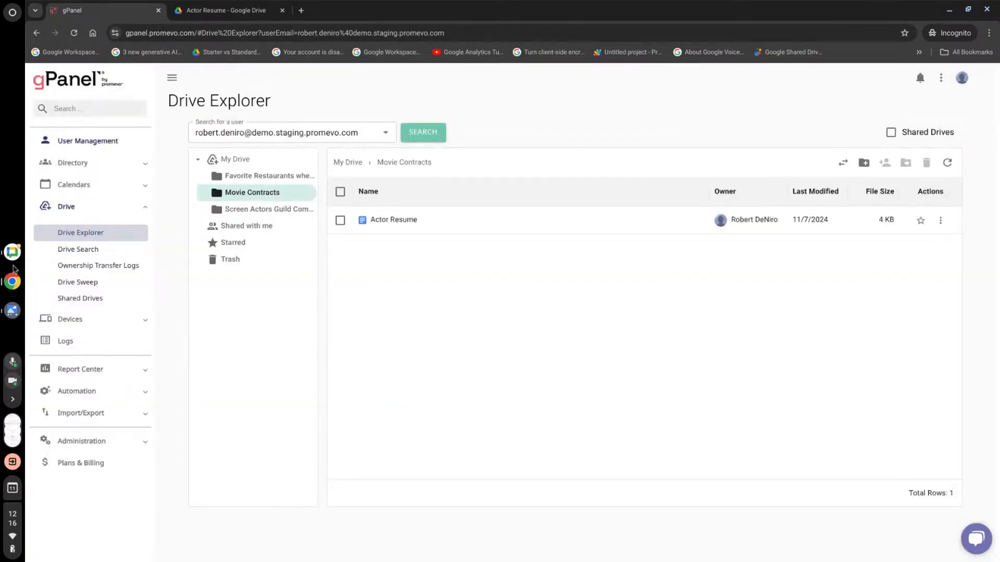
# Search the actor demo user's files in Drive Search for documents with "Actor" in the title.
pyautogui.click(89, 249)
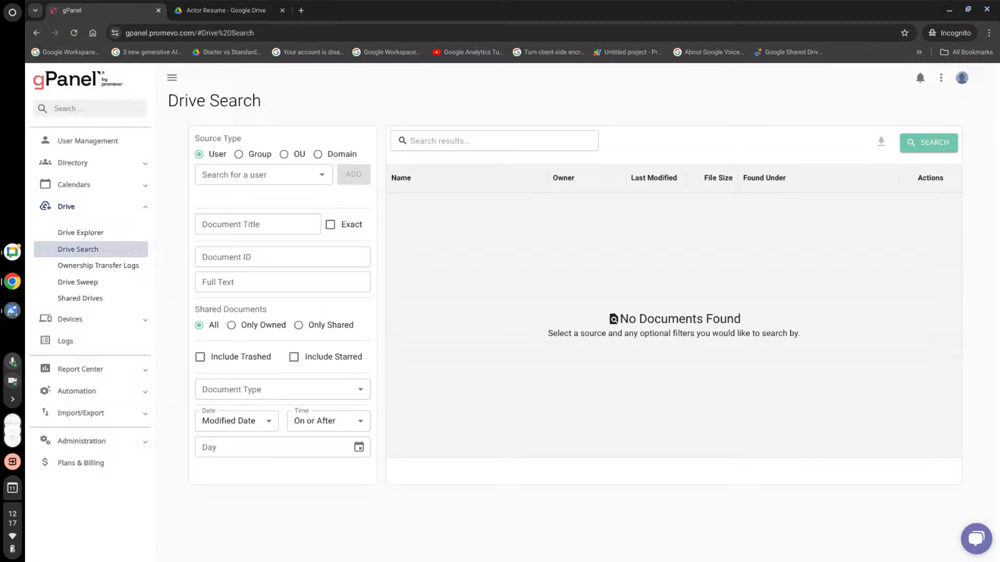
pyautogui.click(294, 180)
pyautogui.write('rober')
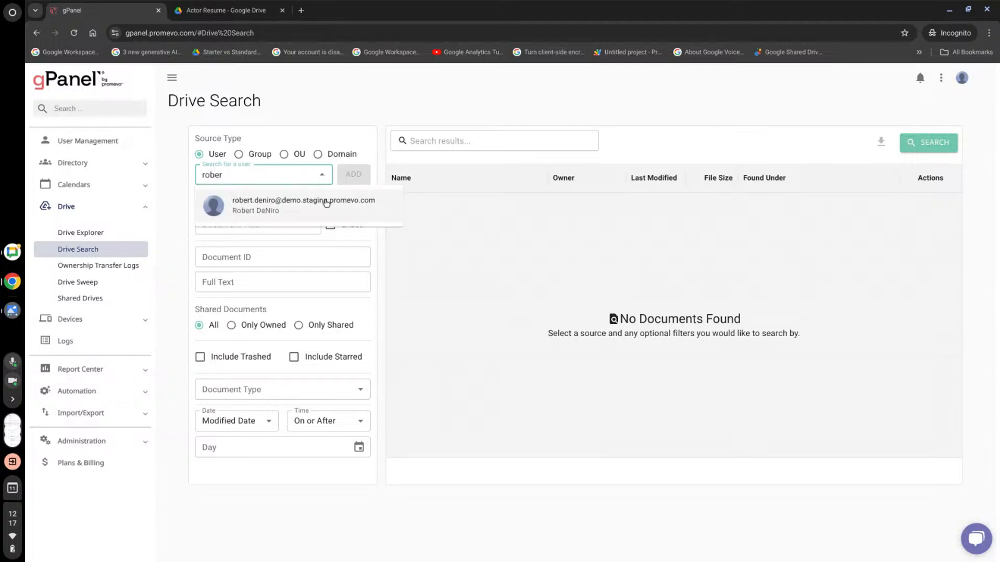
pyautogui.click(319, 210)
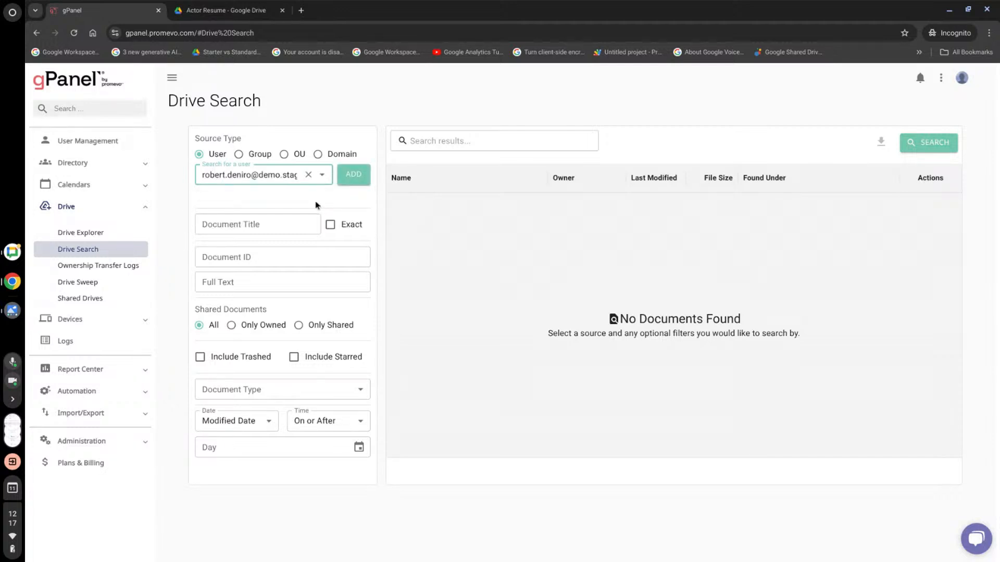
pyautogui.click(353, 182)
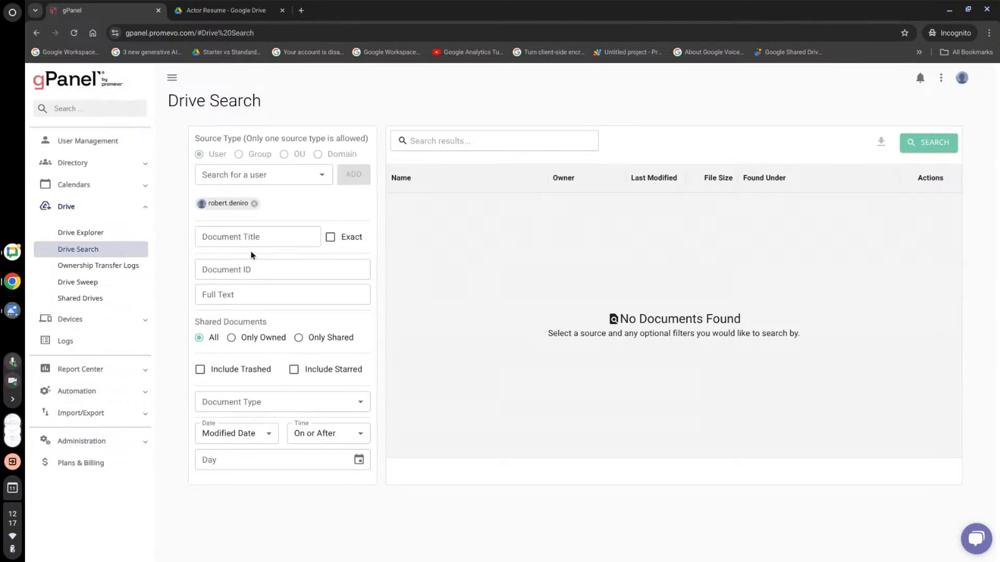
pyautogui.click(256, 236)
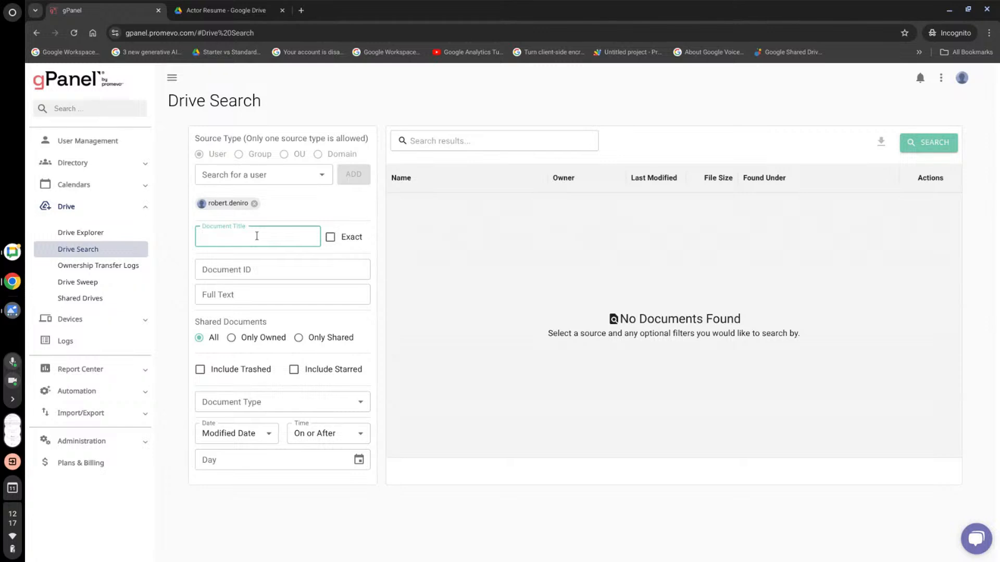
pyautogui.write('Actor')
pyautogui.click(936, 147)
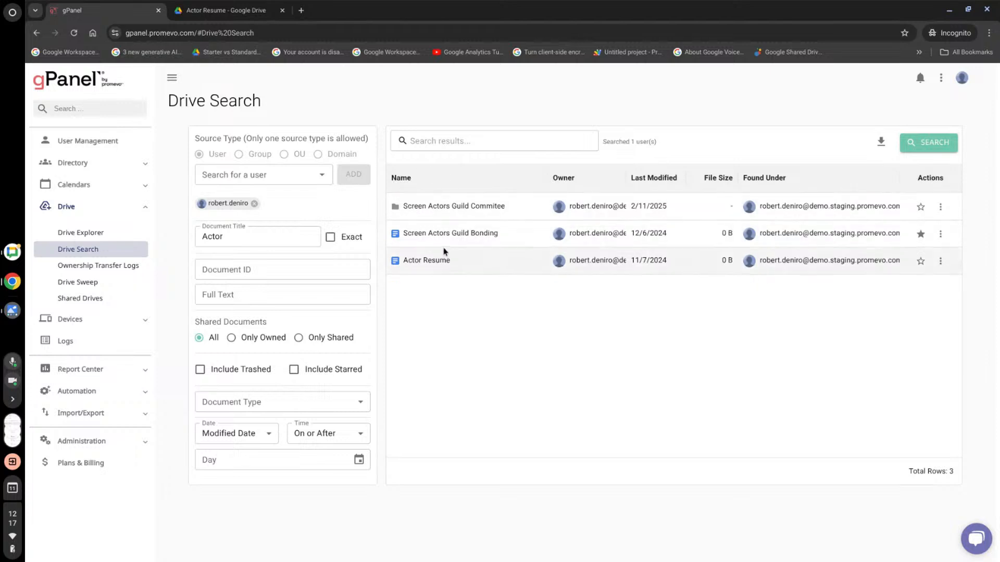
# View the Actor Resume document from the Drive Search results.
pyautogui.click(942, 235)
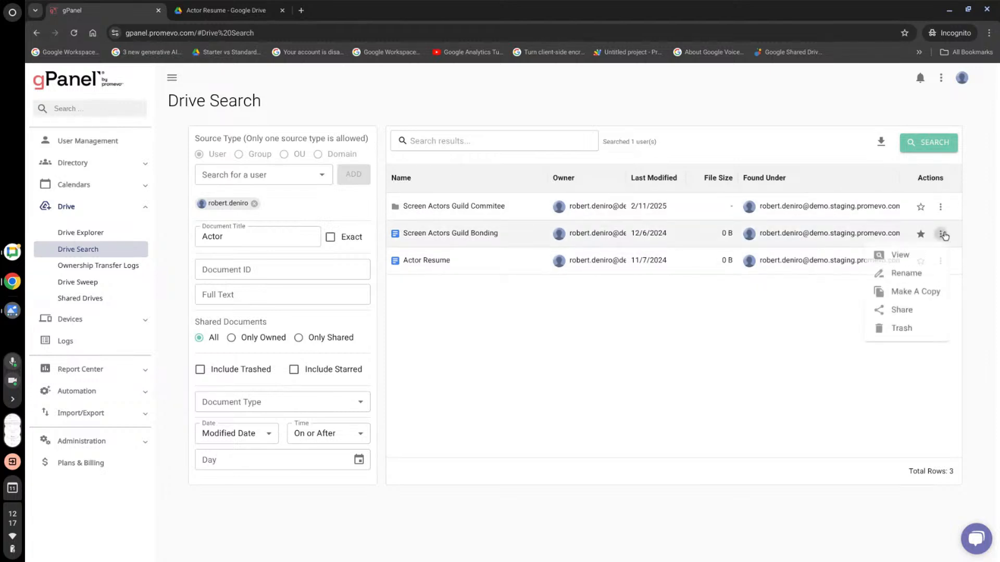
pyautogui.doubleClick(797, 259)
pyautogui.click(941, 261)
pyautogui.click(891, 287)
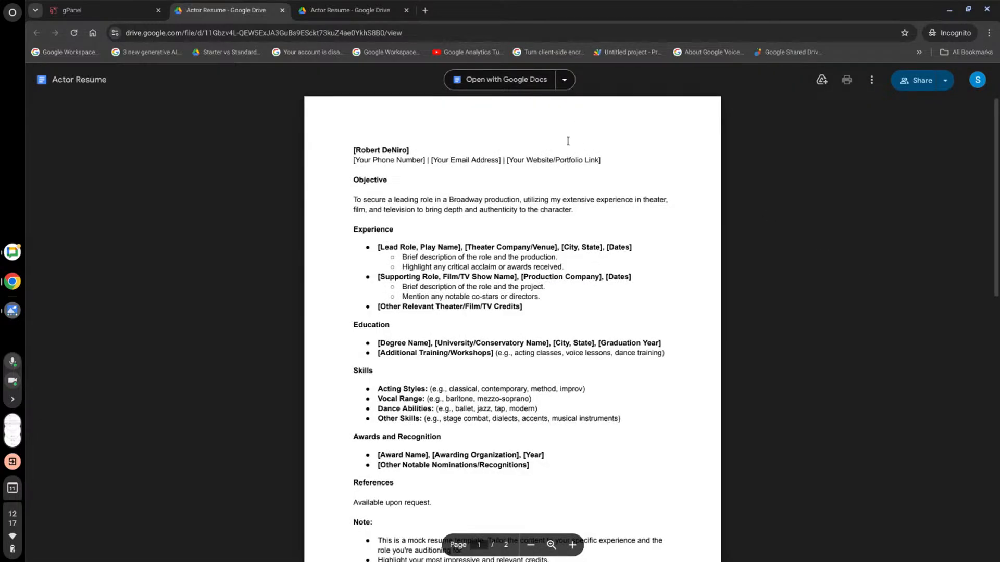
pyautogui.scroll(-1, 593, 268)
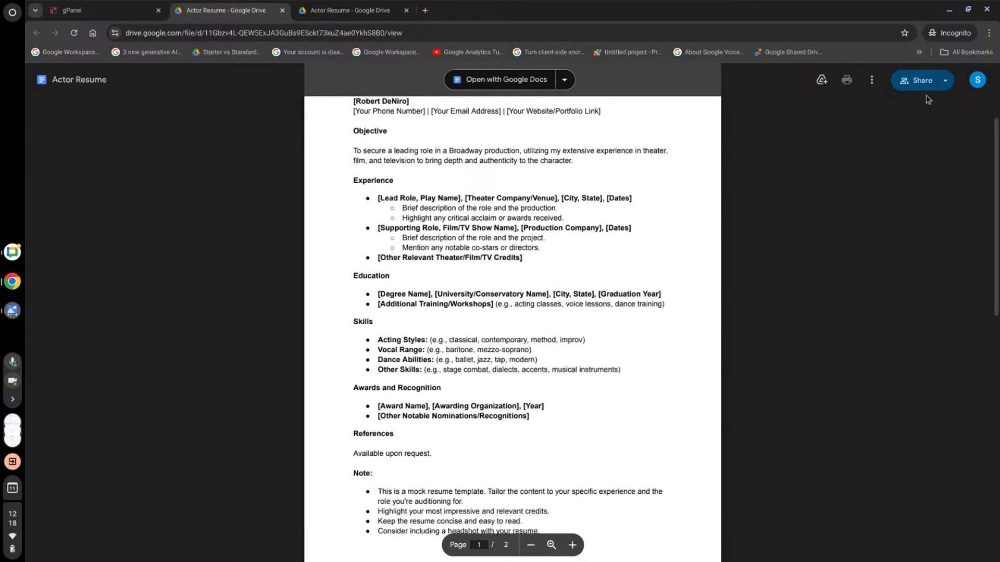
# Return to gPanel and check Actor Resume's sharing settings and available file actions without changing anything.
pyautogui.click(134, 5)
pyautogui.click(940, 261)
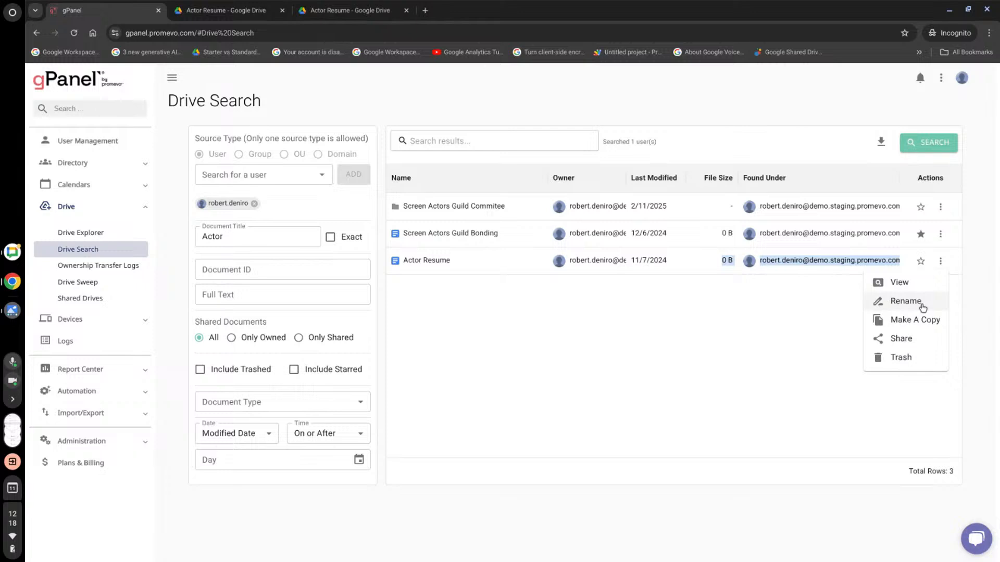
pyautogui.click(907, 340)
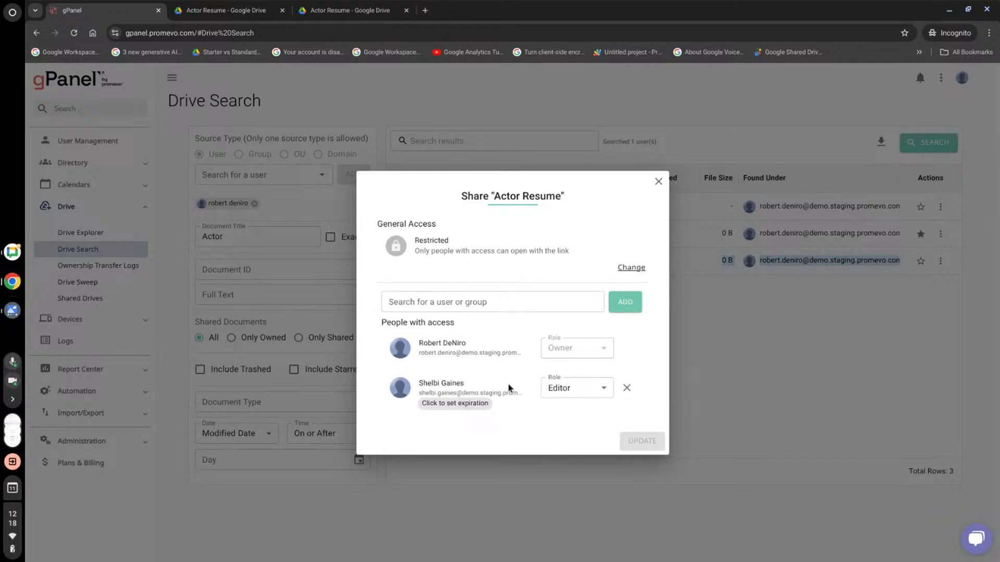
pyautogui.rightClick(558, 342)
pyautogui.click(520, 428)
pyautogui.click(655, 182)
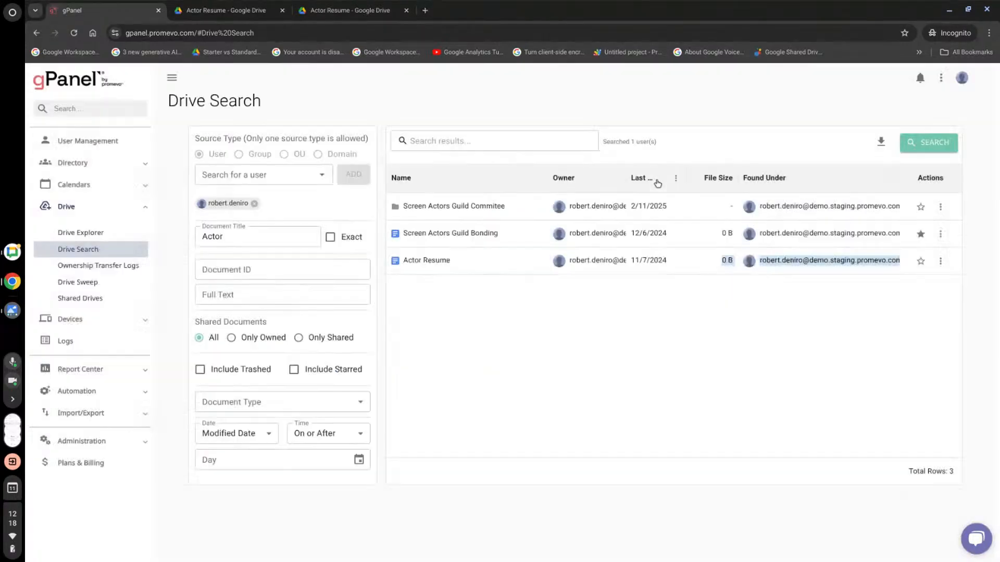
pyautogui.click(940, 261)
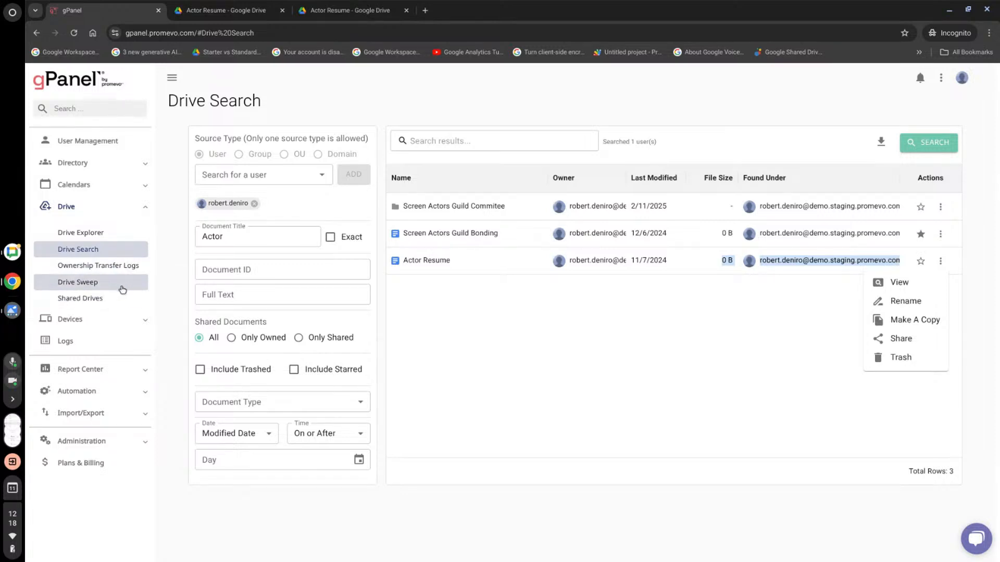
# View the Shared Drives list and check the role choices for requesting access to the private drive, without submitting.
pyautogui.click(107, 299)
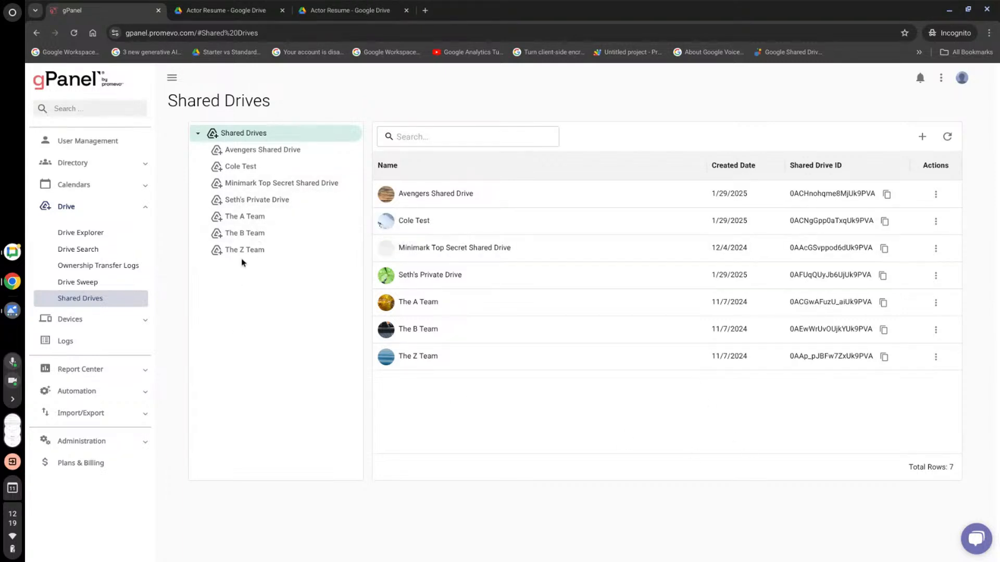
pyautogui.click(261, 201)
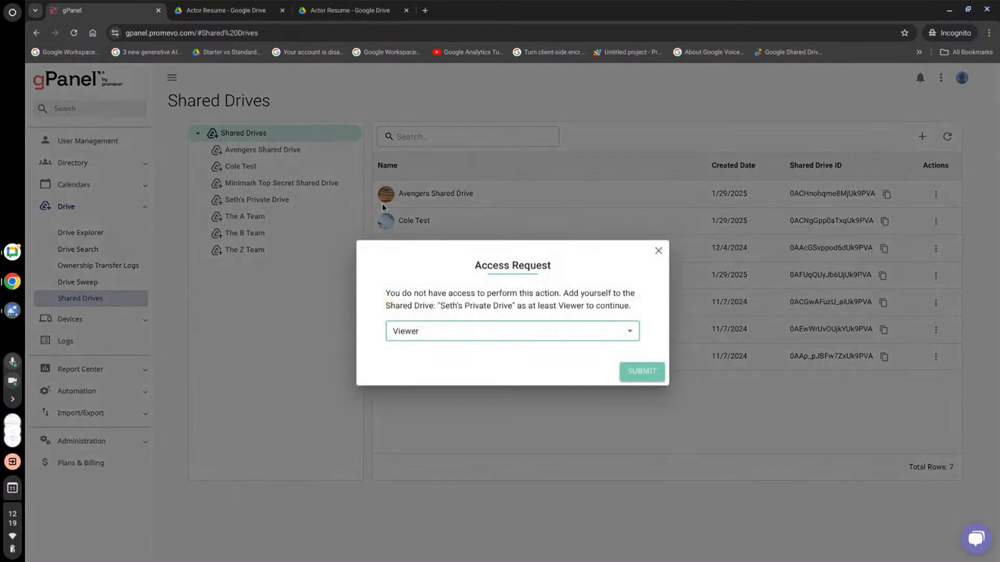
pyautogui.click(625, 339)
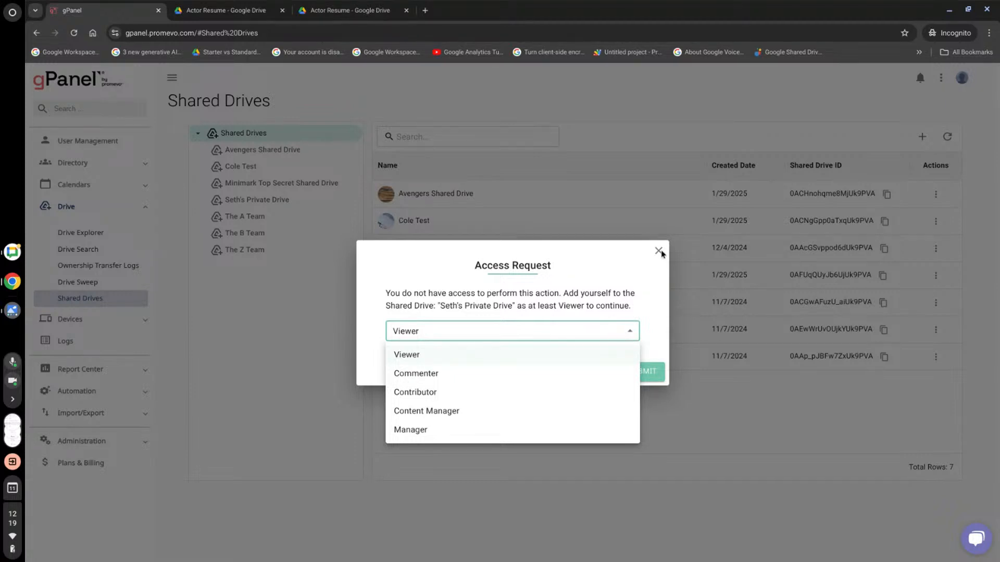
pyautogui.click(650, 284)
pyautogui.click(658, 251)
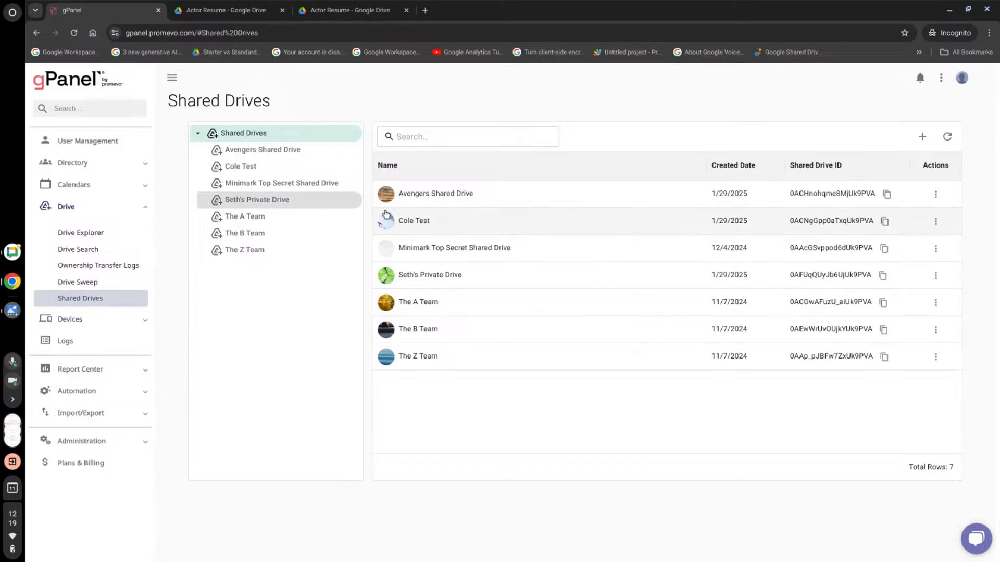
# Browse the test shared drive and view its Folder 2 in Google Drive.
pyautogui.click(272, 168)
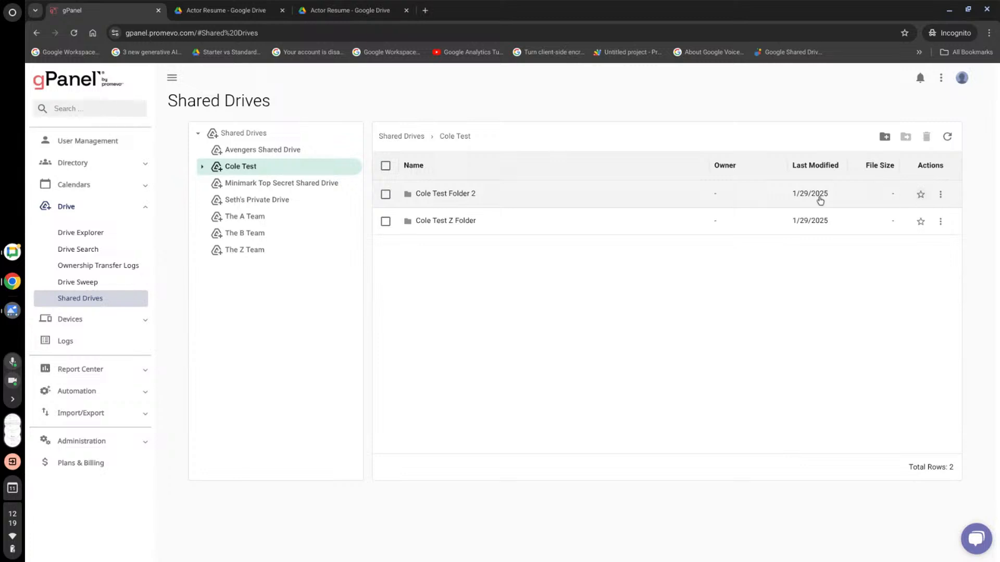
pyautogui.click(940, 196)
pyautogui.click(903, 221)
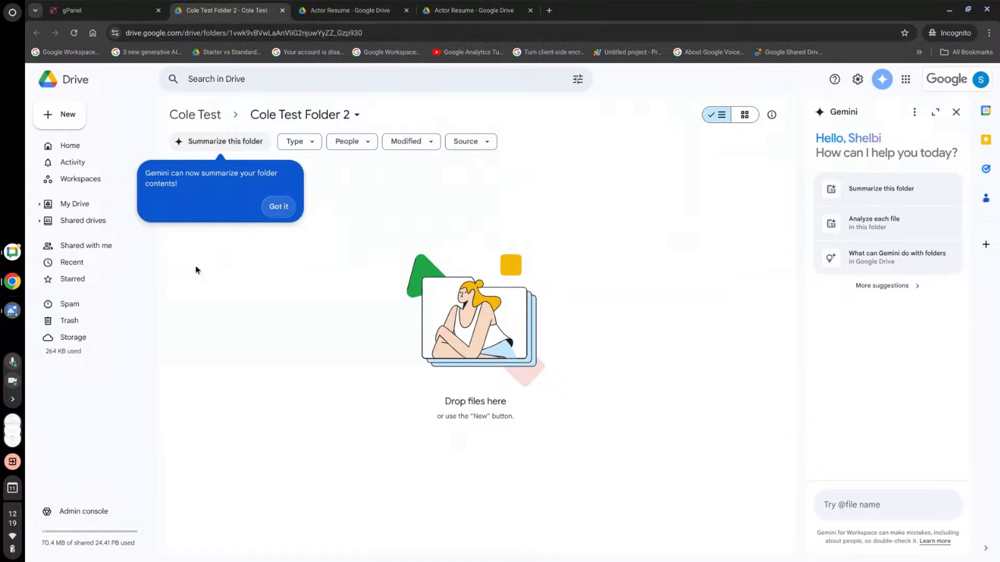
# Return to gPanel and add yourself to the private shared drive with the Manager role.
pyautogui.click(71, 6)
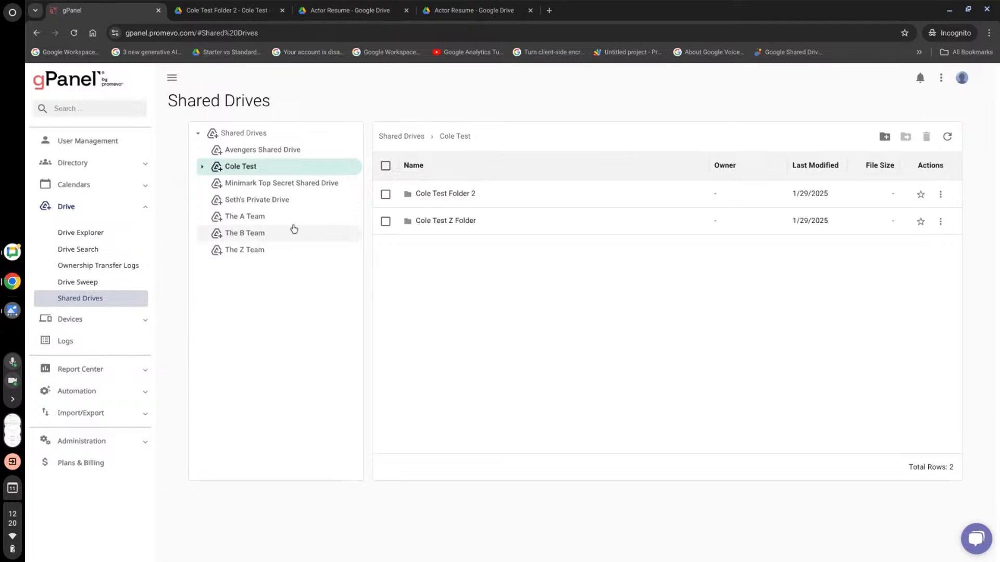
pyautogui.click(260, 166)
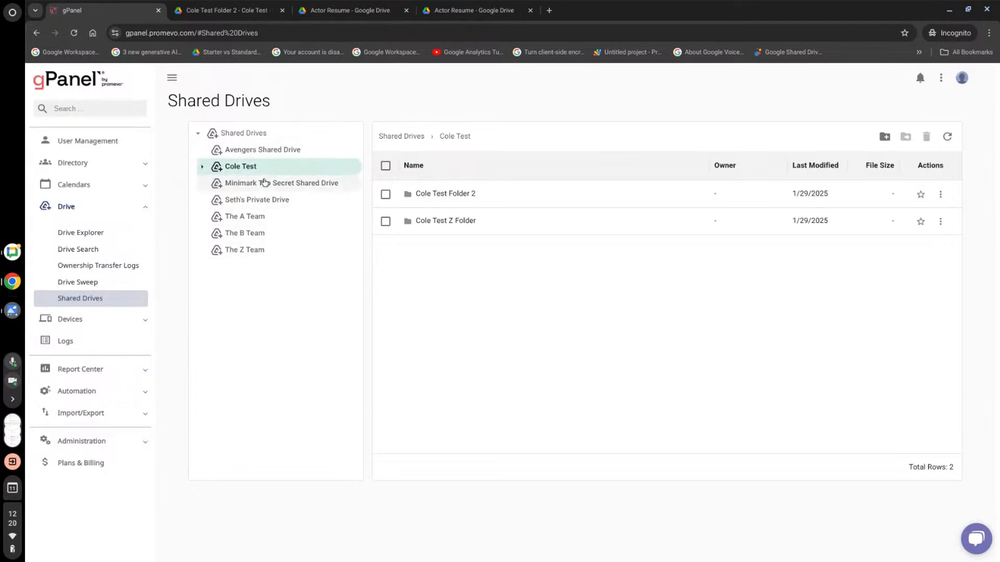
pyautogui.click(267, 204)
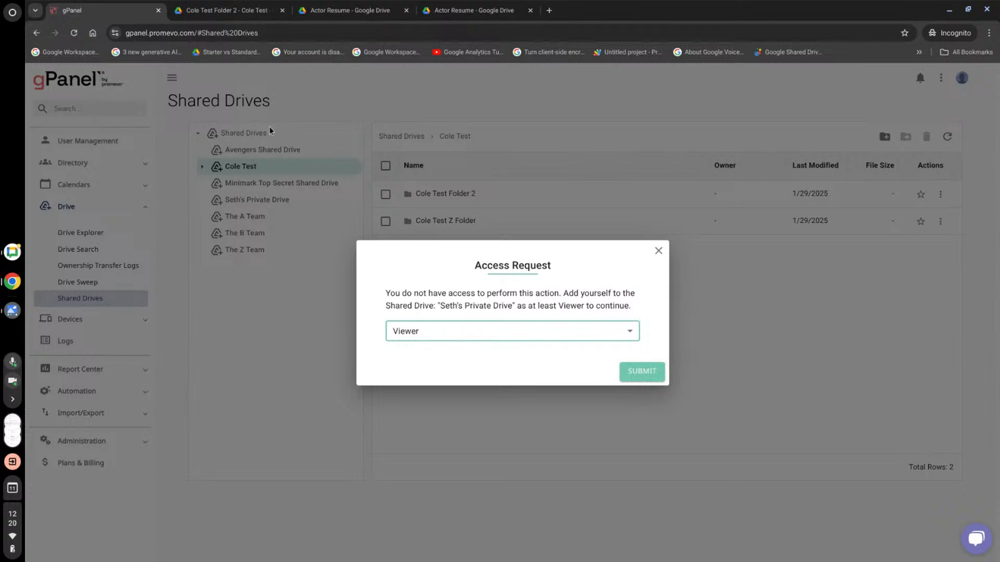
pyautogui.click(635, 342)
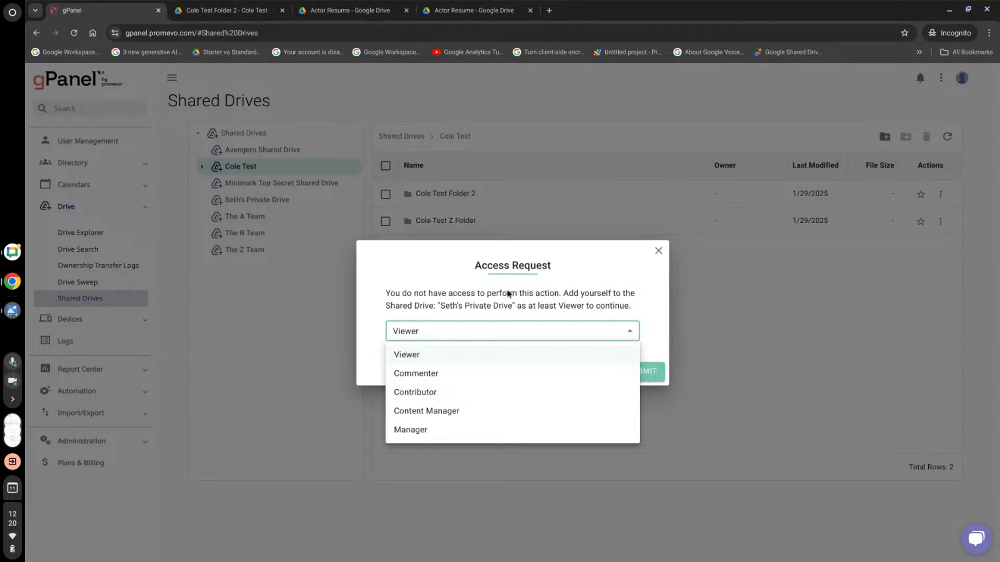
pyautogui.click(447, 432)
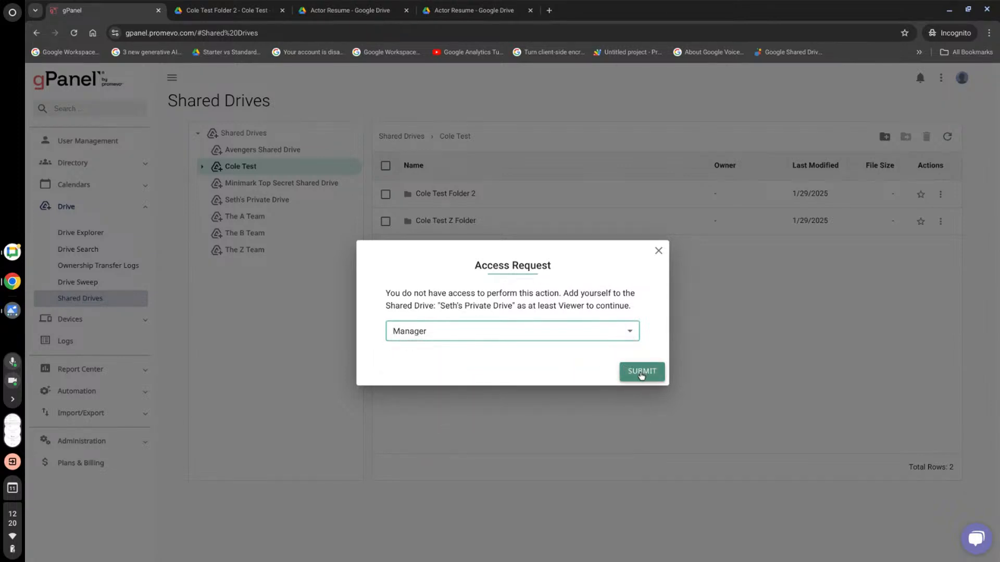
pyautogui.click(641, 372)
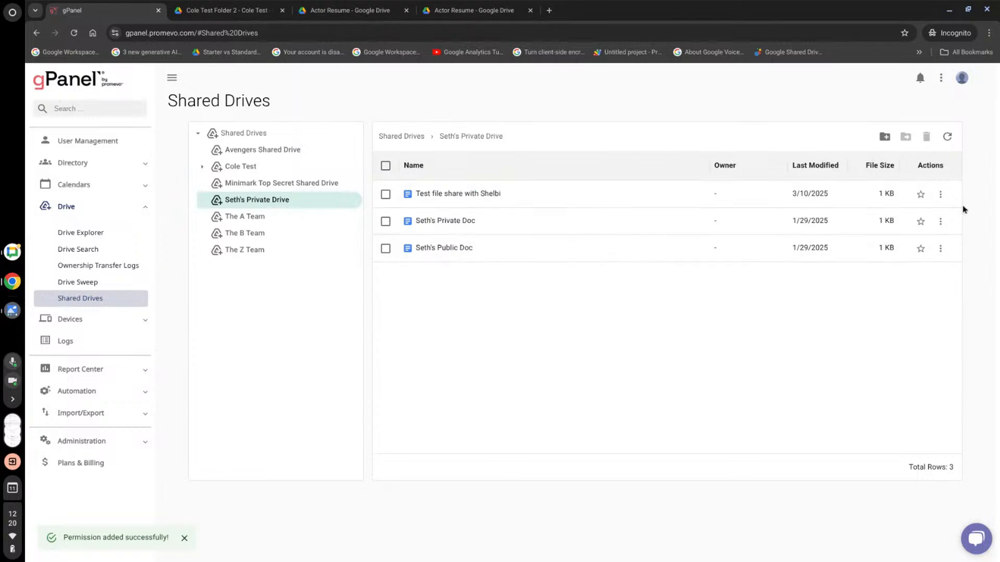
# View the test file-share document from the private shared drive in Google Drive, and return to gPanel.
pyautogui.click(940, 195)
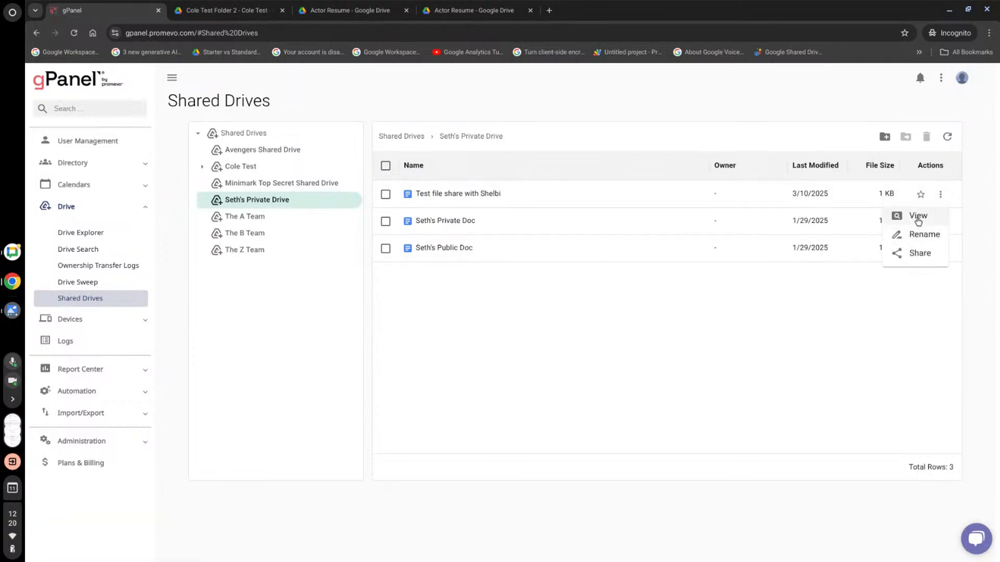
pyautogui.click(918, 219)
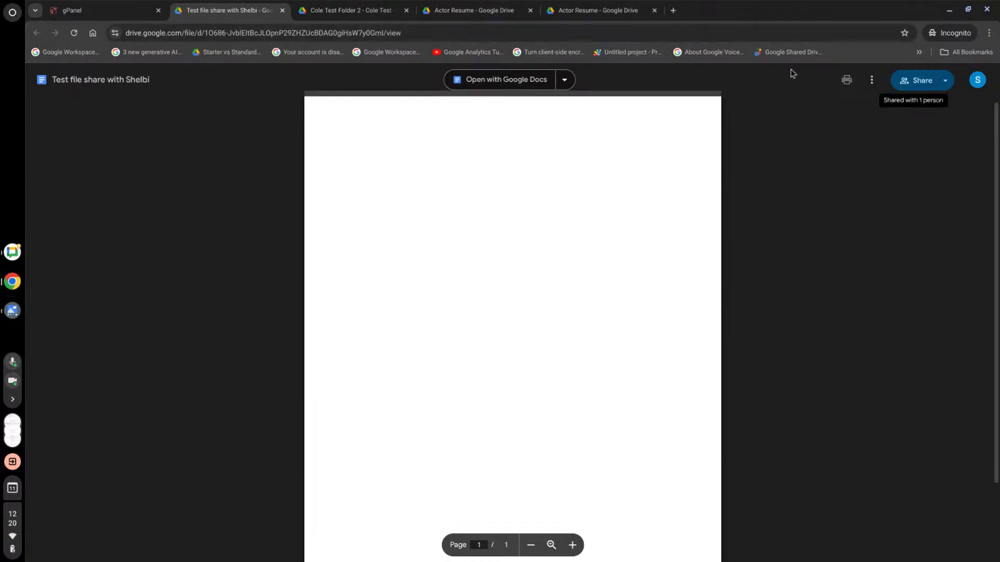
pyautogui.click(92, 10)
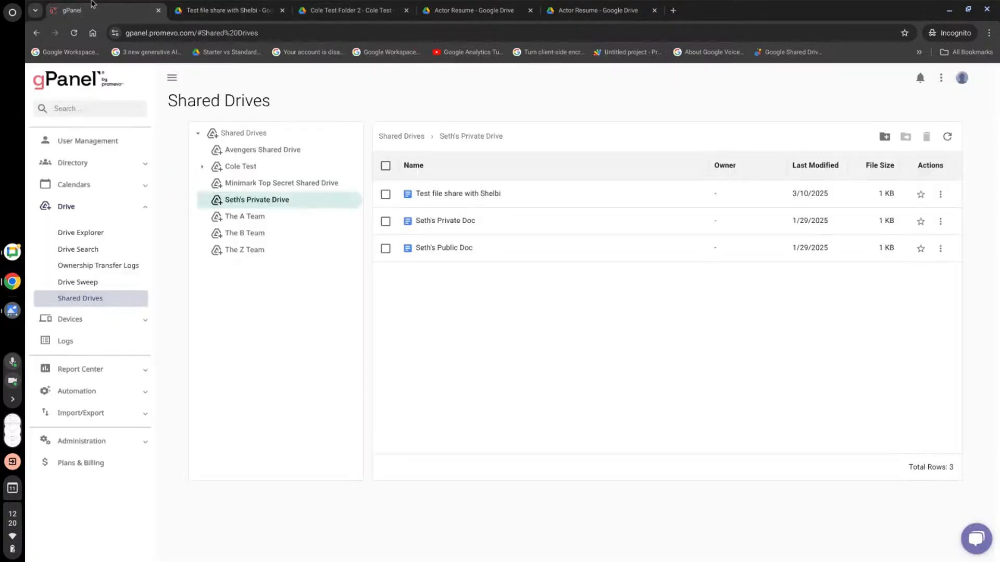
# Check the test file-share document's sharing settings and its general access visibility options without changing anything.
pyautogui.click(941, 194)
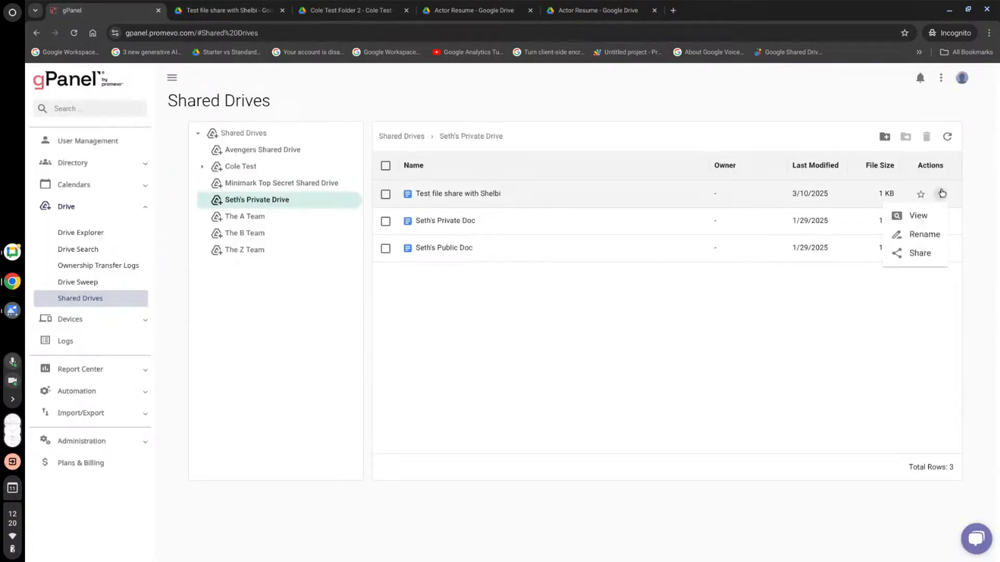
pyautogui.click(921, 255)
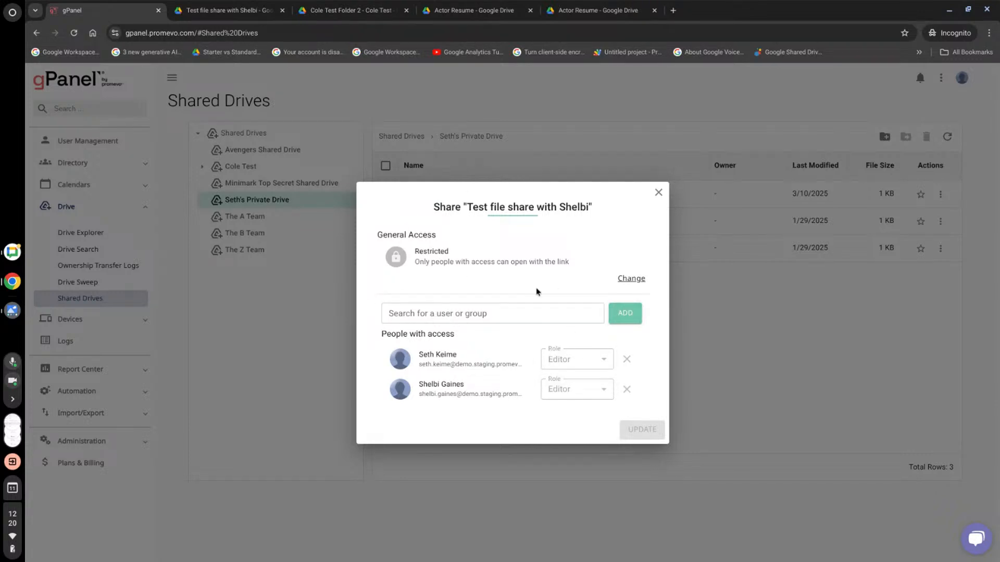
pyautogui.click(644, 283)
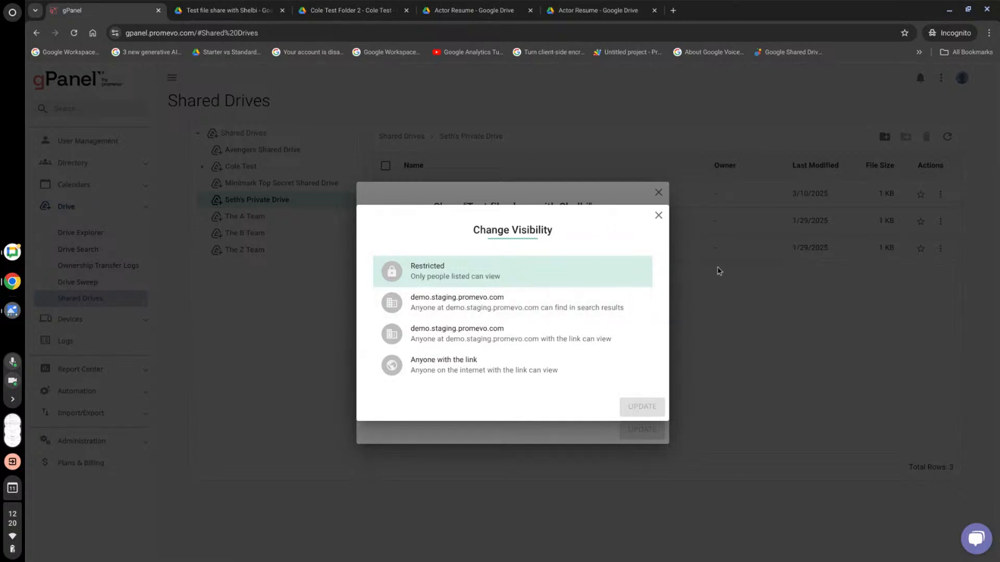
pyautogui.click(658, 215)
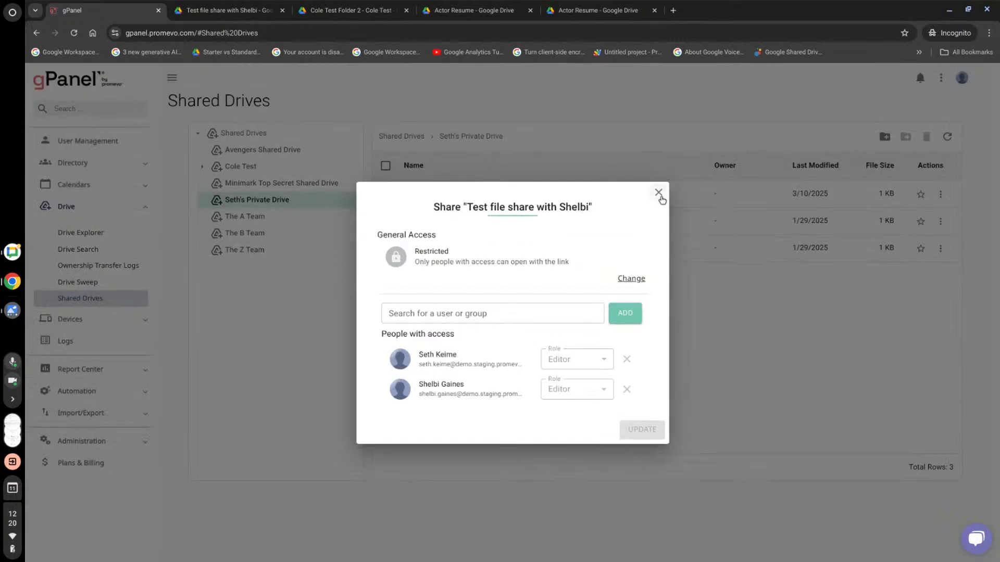
pyautogui.click(658, 193)
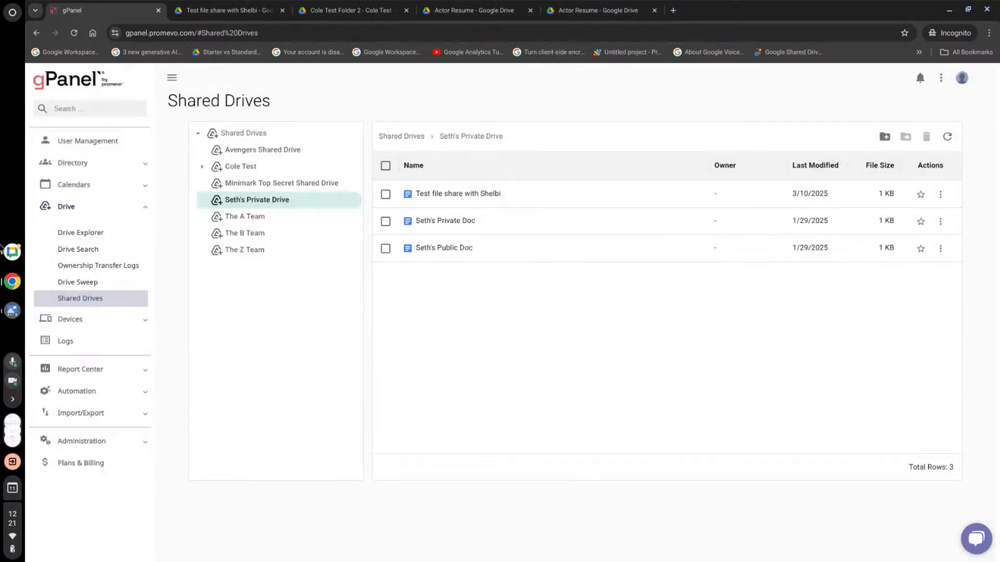
# Examine the cPanel Logs in the Report Center, checking the recorded admin events, their descriptions, actors and IP addresses.
pyautogui.click(82, 370)
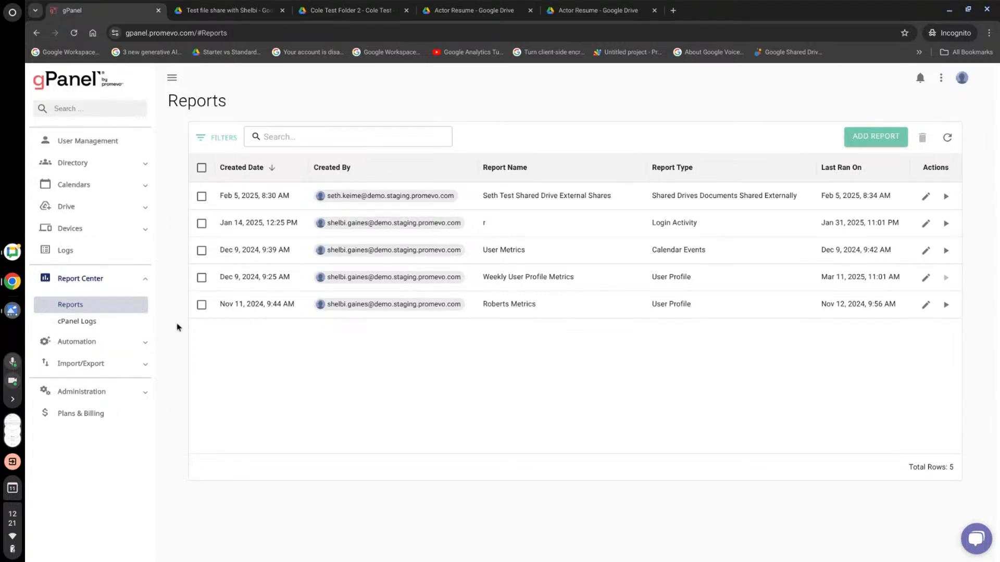
pyautogui.click(99, 326)
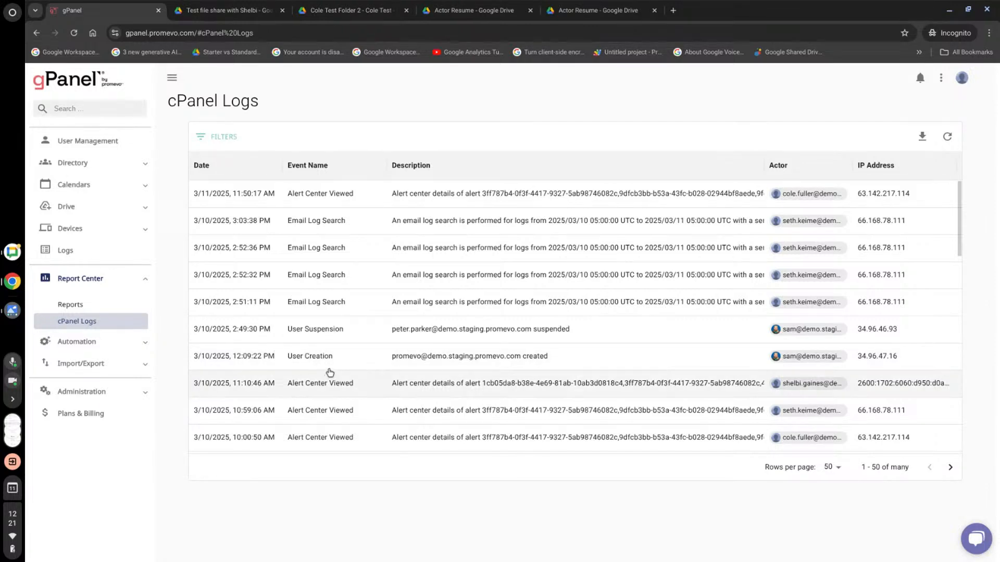
pyautogui.scroll(-1, 333, 388)
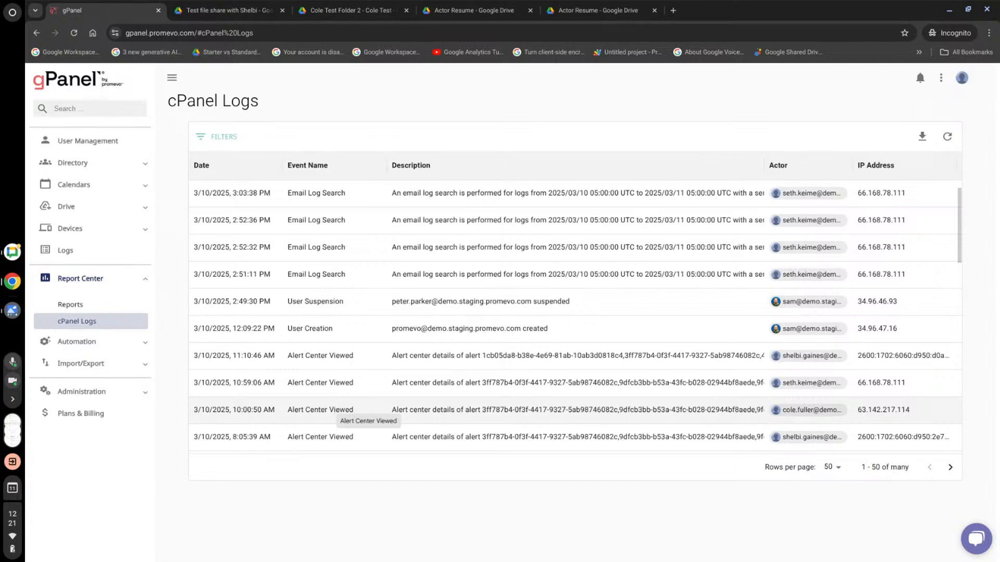
pyautogui.scroll(-1, 333, 411)
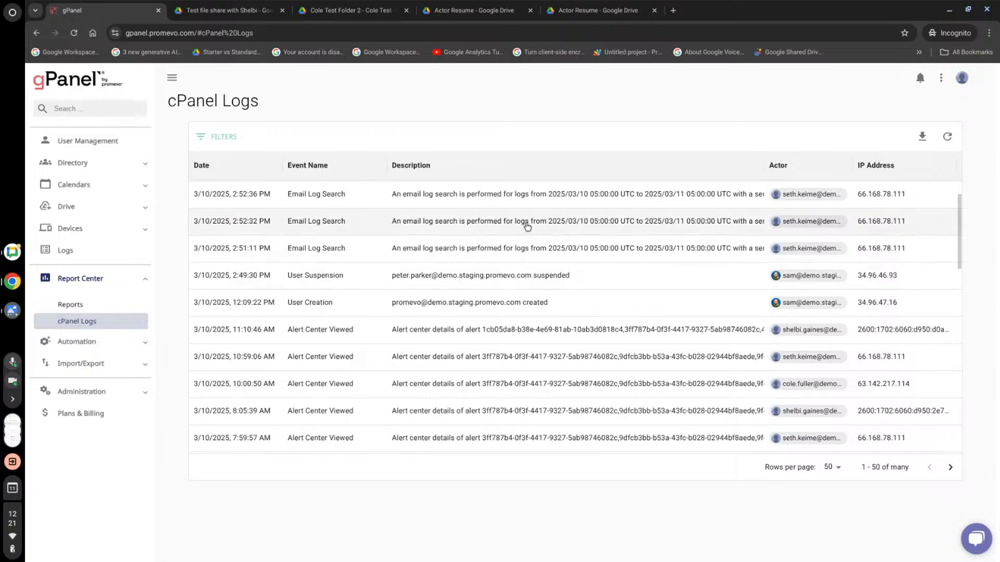
pyautogui.scroll(1, 525, 280)
pyautogui.scroll(-4, 530, 257)
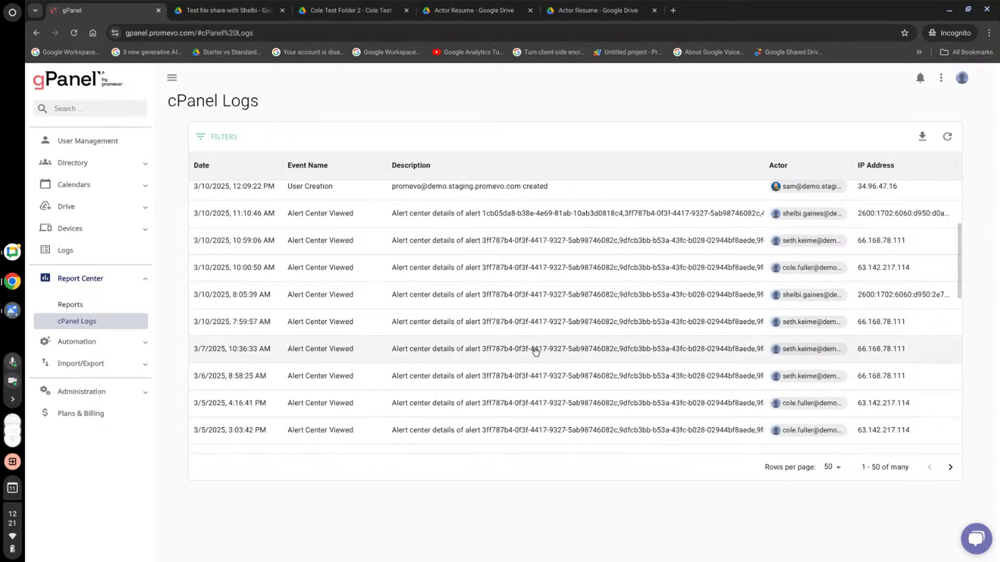
pyautogui.scroll(4, 522, 342)
pyautogui.scroll(1, 520, 329)
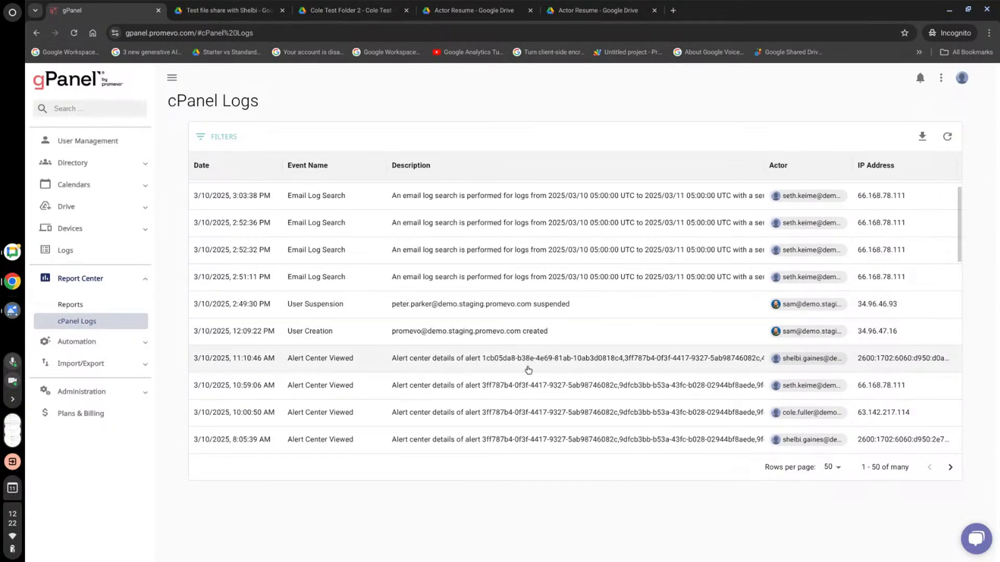
pyautogui.scroll(1, 558, 364)
pyautogui.scroll(-3, 557, 364)
pyautogui.scroll(3, 539, 374)
pyautogui.scroll(-4, 525, 394)
pyautogui.scroll(3, 524, 393)
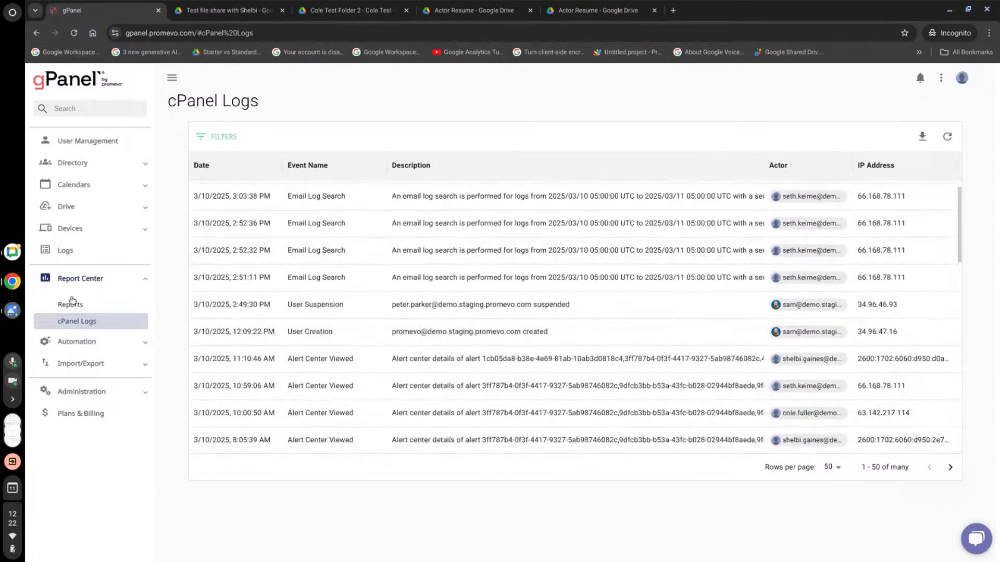
# Start a new report in the Report Center and examine the available report types, from Calendar and Drive through Email to User.
pyautogui.click(81, 304)
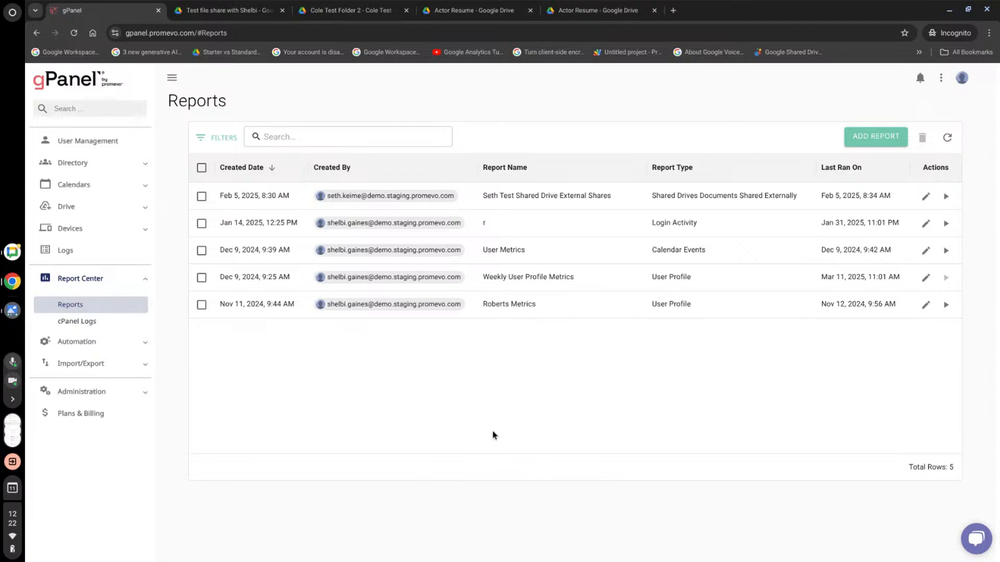
pyautogui.click(850, 134)
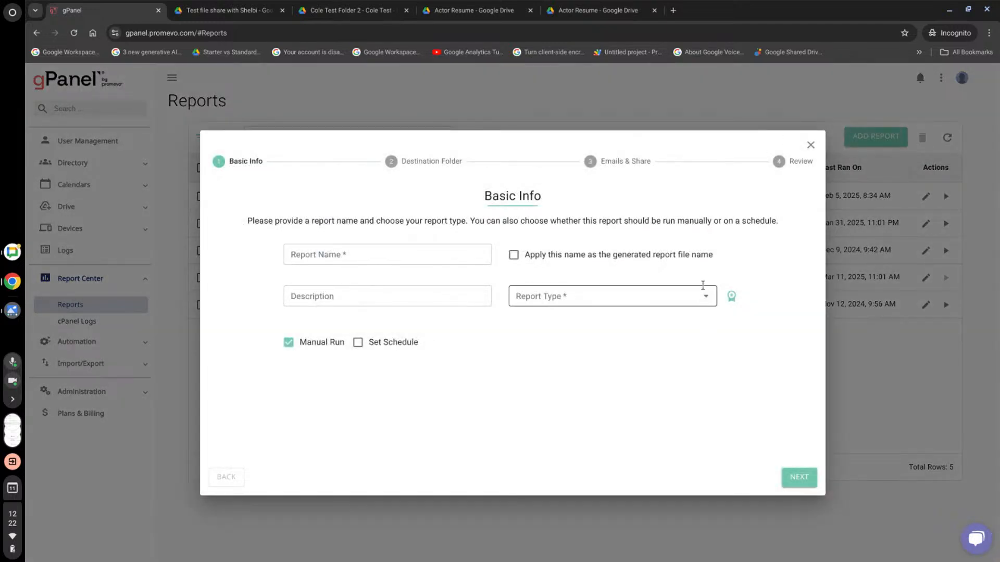
pyautogui.click(702, 285)
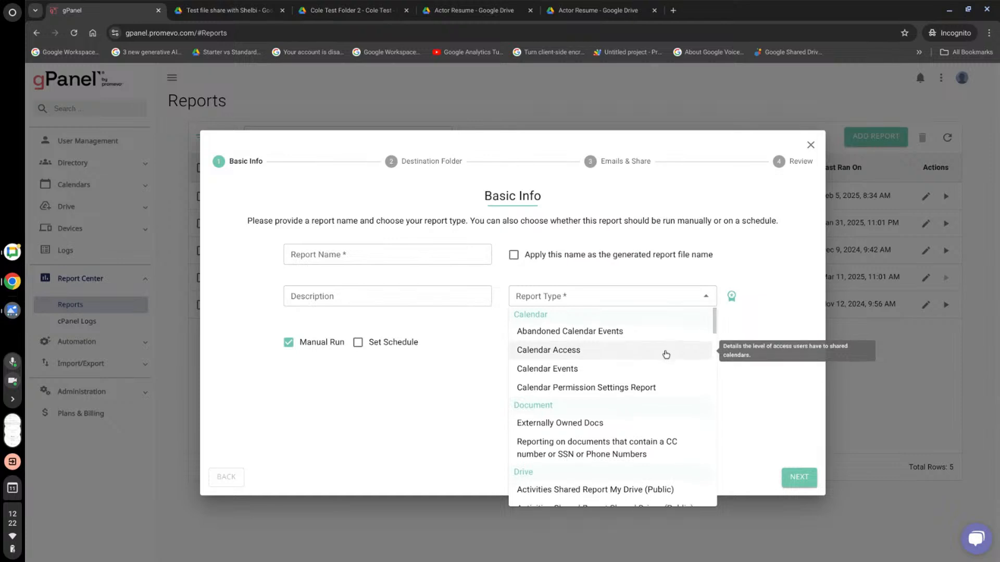
pyautogui.scroll(-3, 666, 354)
pyautogui.scroll(-2, 664, 352)
pyautogui.scroll(-2, 663, 366)
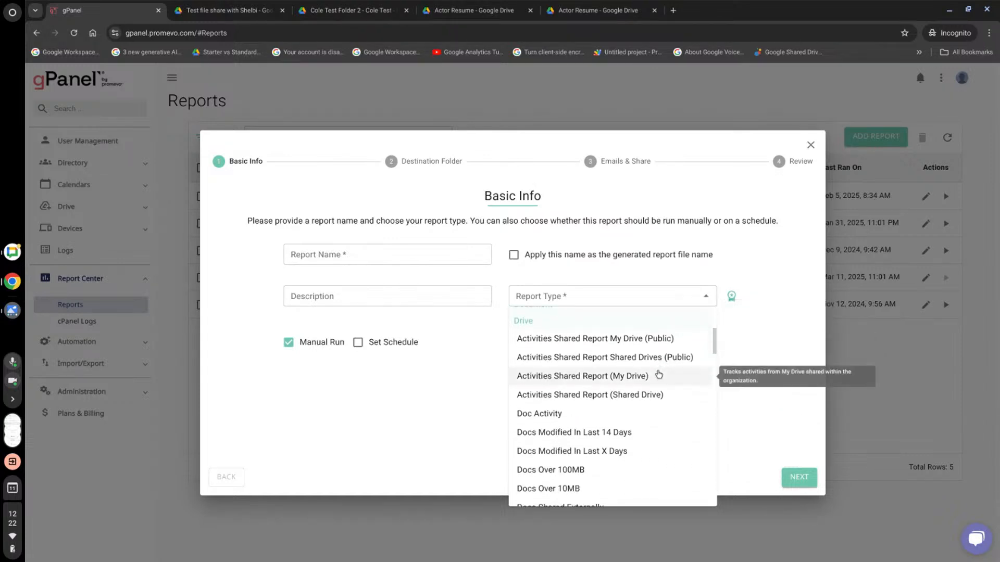
pyautogui.scroll(-2, 658, 374)
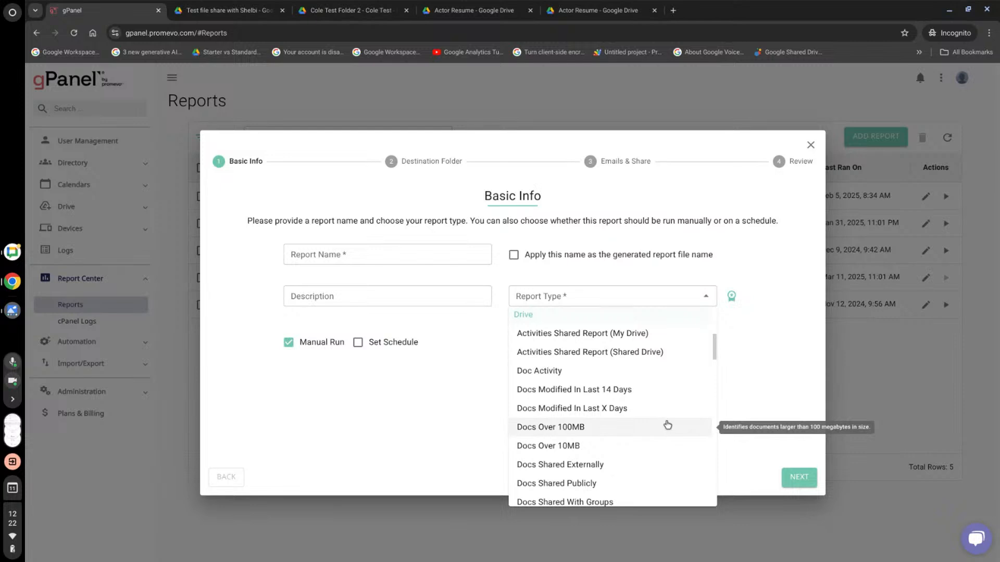
pyautogui.scroll(-1, 667, 425)
pyautogui.scroll(-2, 667, 425)
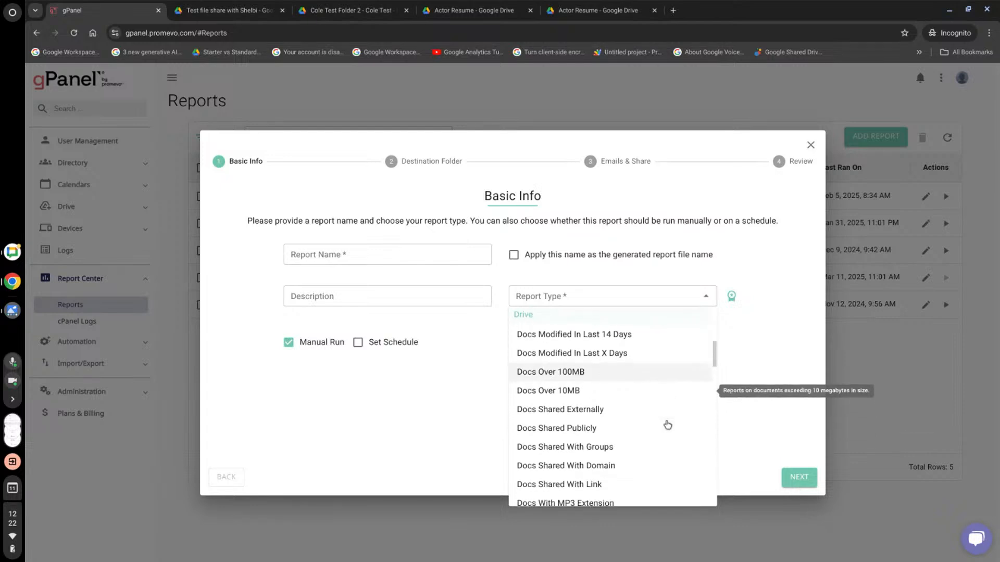
pyautogui.scroll(-1, 669, 421)
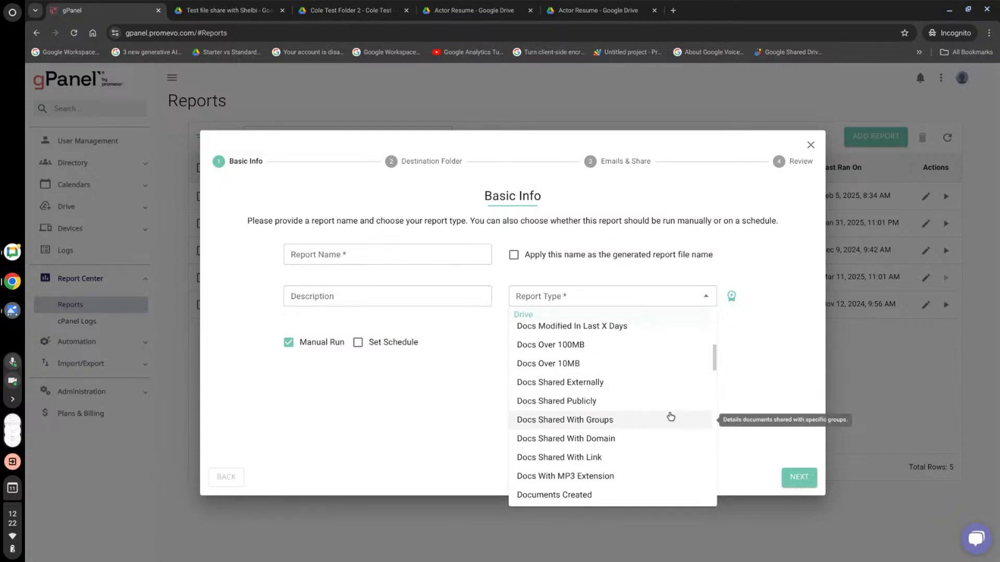
pyautogui.scroll(-1, 671, 416)
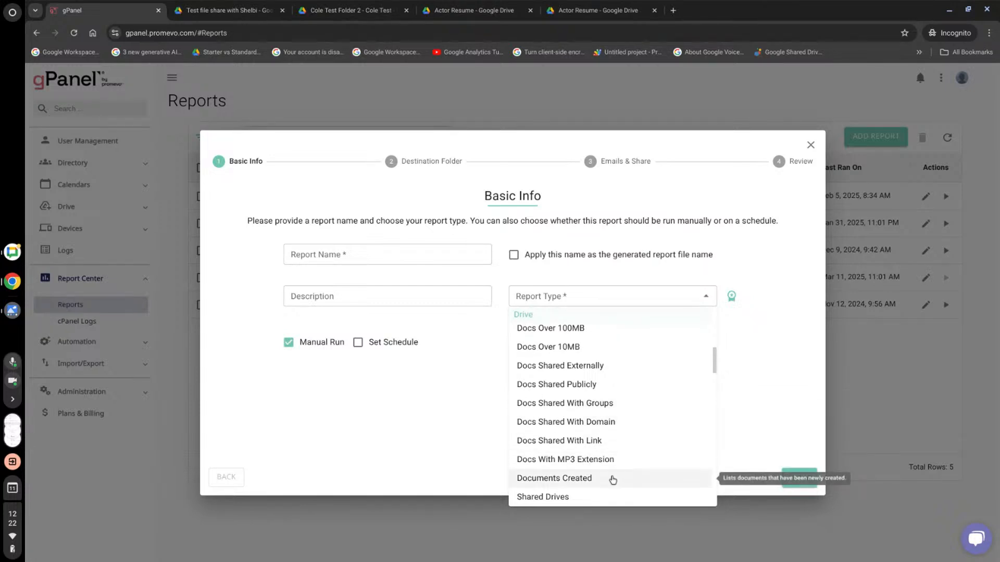
pyautogui.scroll(-1, 614, 476)
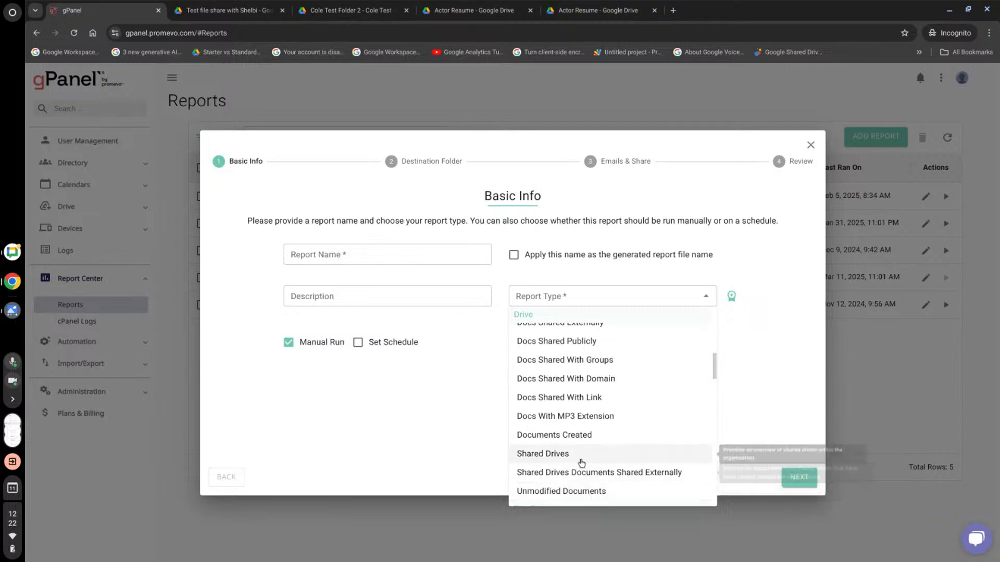
pyautogui.scroll(-1, 649, 438)
pyautogui.scroll(-2, 652, 433)
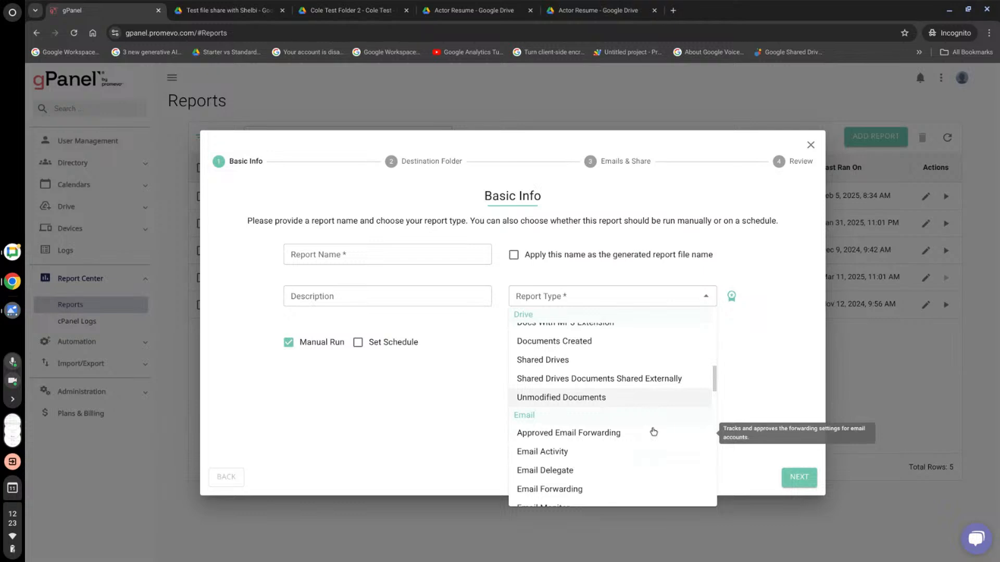
pyautogui.scroll(-1, 654, 432)
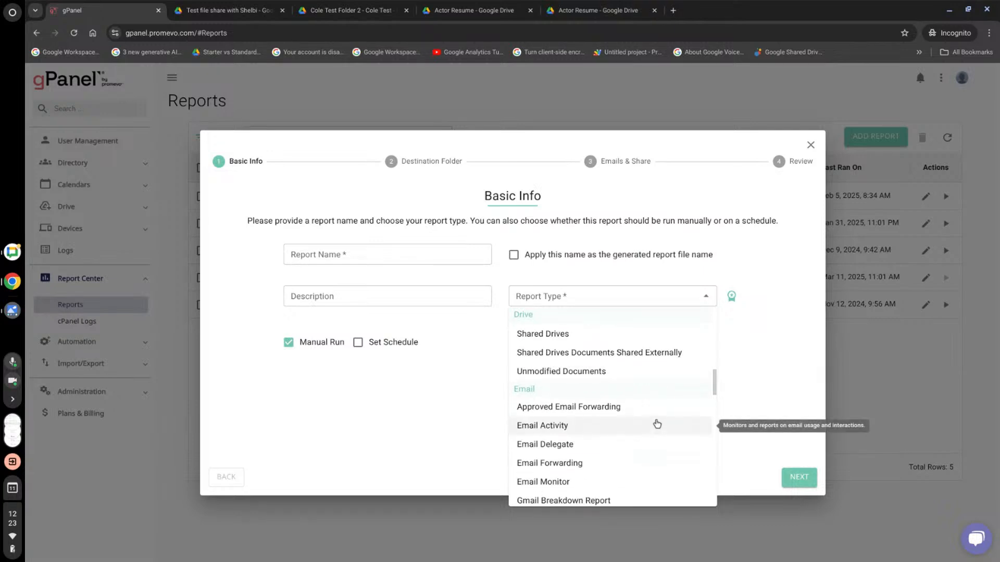
pyautogui.scroll(-1, 658, 423)
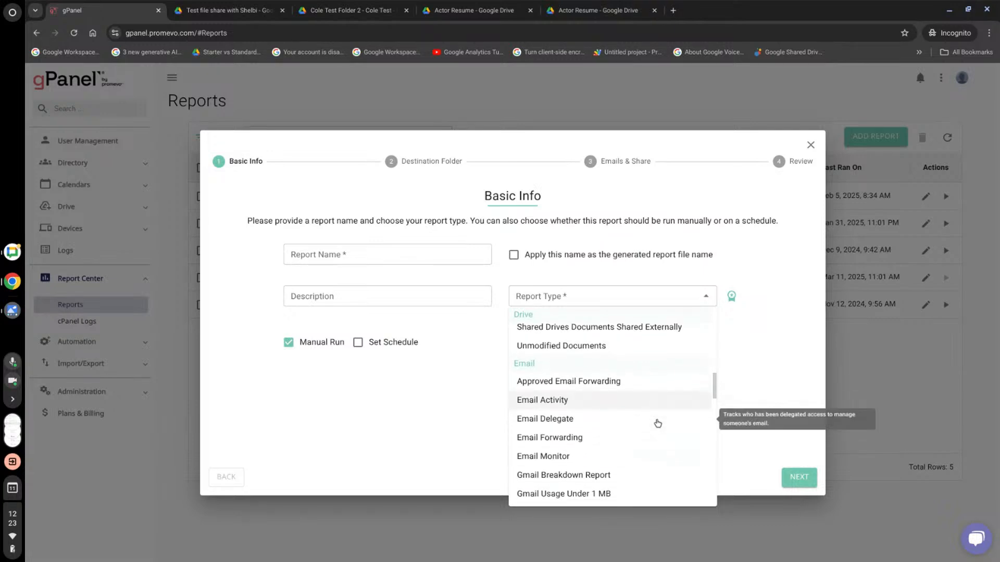
pyautogui.scroll(-1, 652, 415)
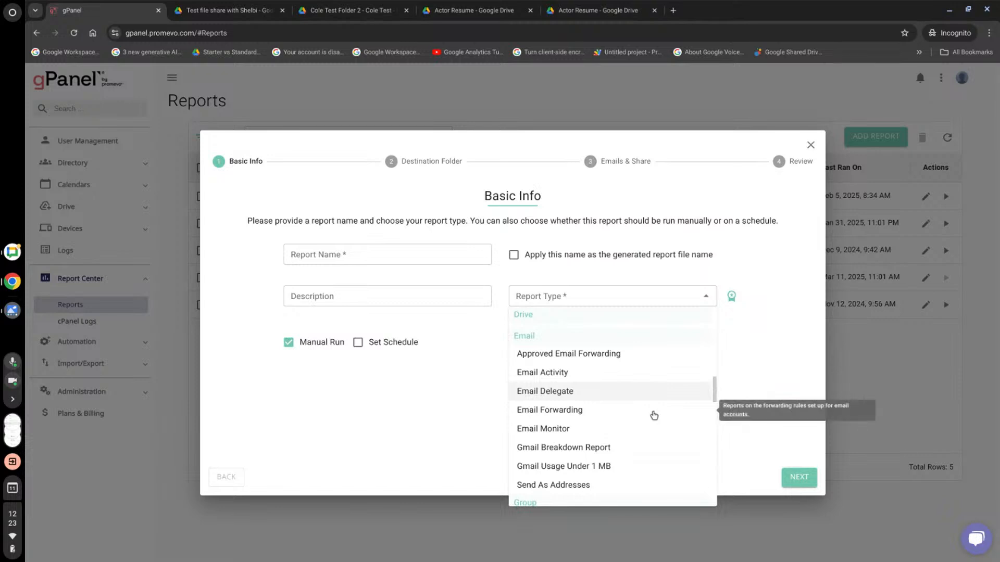
pyautogui.scroll(-3, 661, 412)
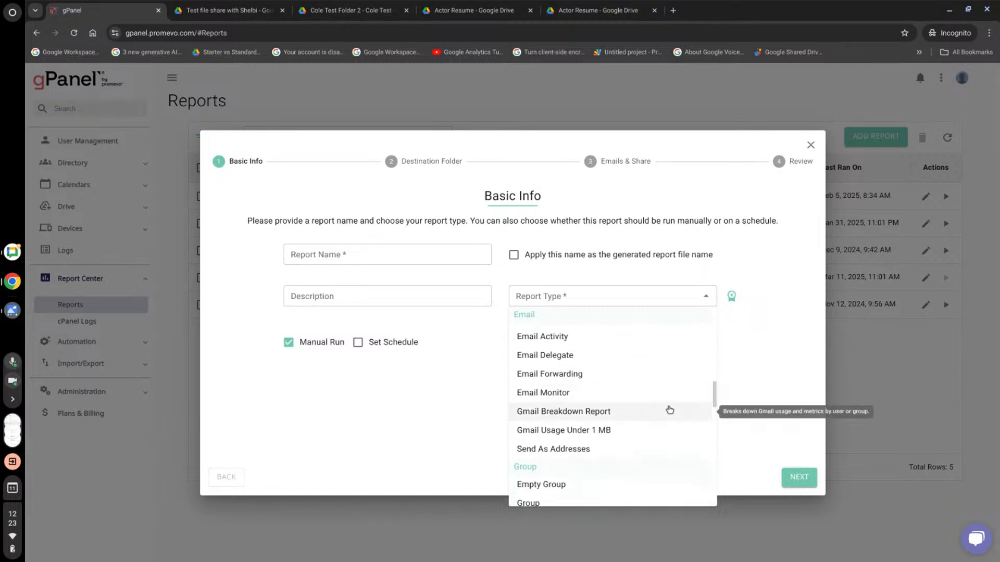
pyautogui.scroll(-12, 662, 408)
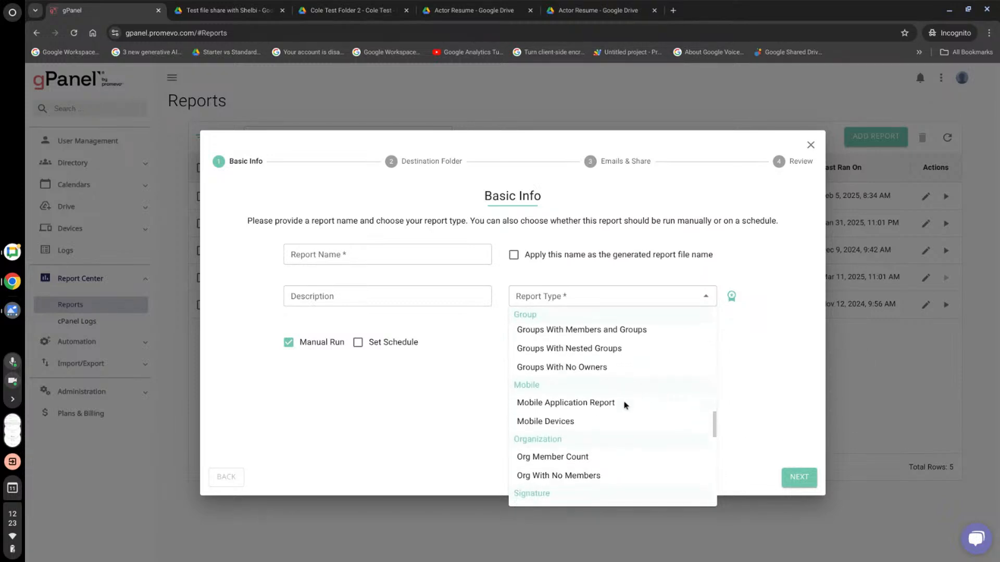
pyautogui.scroll(-8, 621, 410)
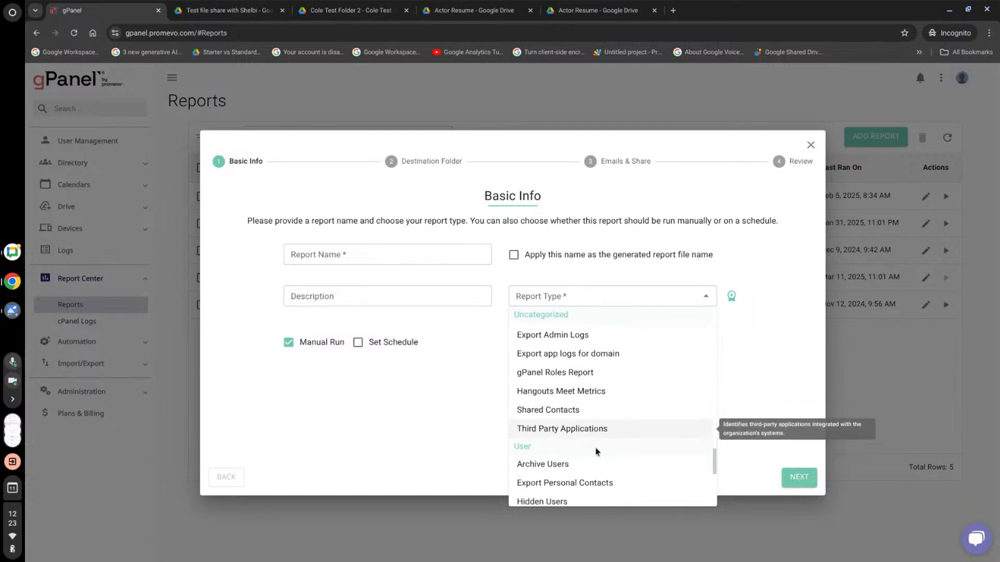
pyautogui.scroll(-3, 550, 430)
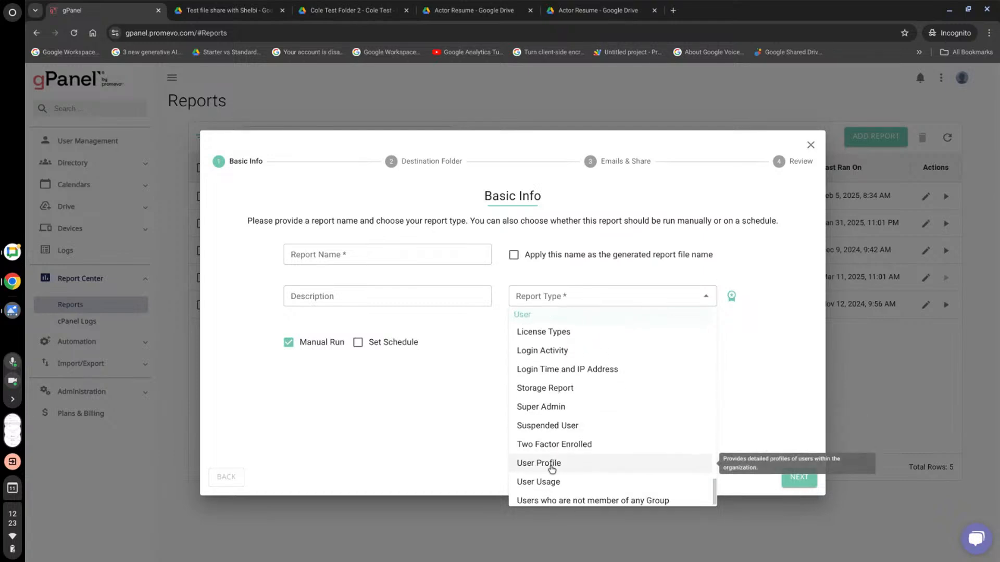
# Set the report type to User Profile, enable a schedule, and name the report TEst.
pyautogui.click(558, 467)
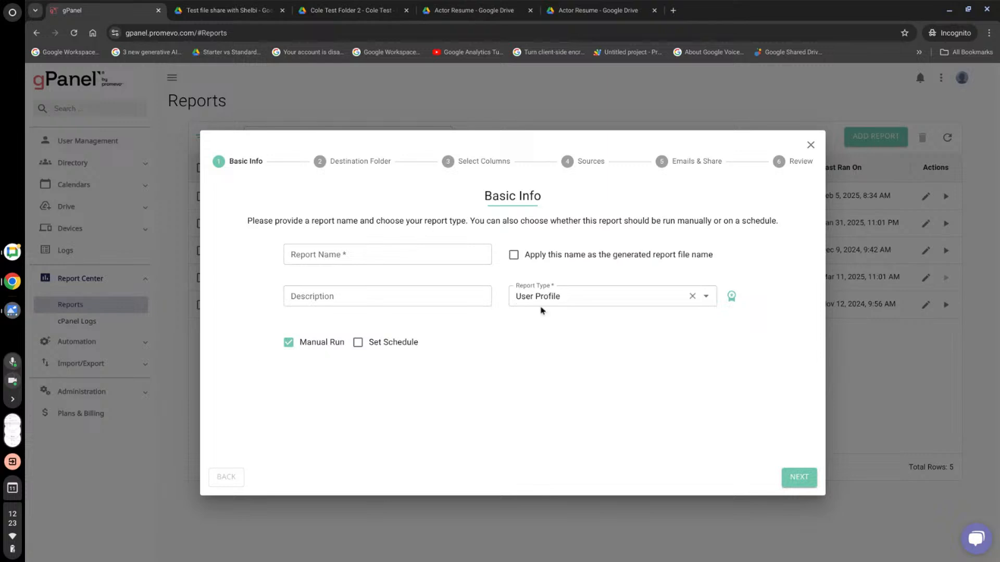
pyautogui.click(357, 342)
pyautogui.click(803, 488)
pyautogui.click(363, 253)
pyautogui.write('TEst')
pyautogui.click(808, 480)
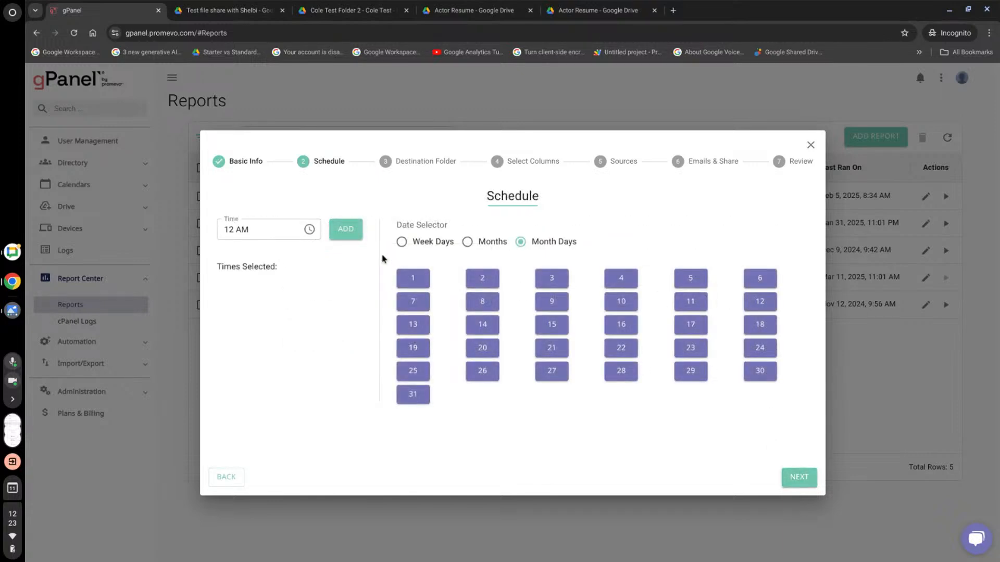
# Schedule the report by month for January at 12 AM, leaving the destination folder unspecified.
pyautogui.click(467, 242)
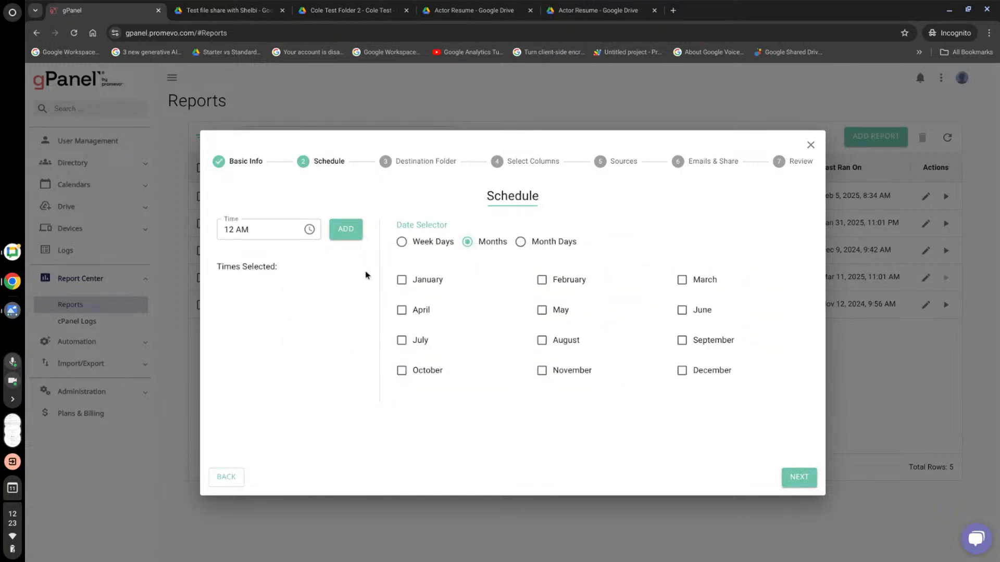
pyautogui.click(405, 279)
pyautogui.click(346, 229)
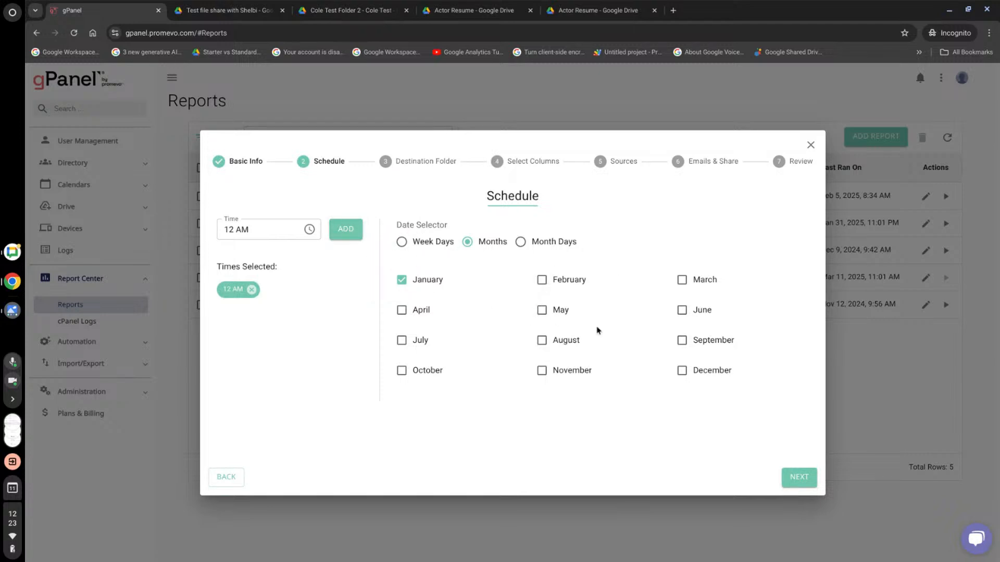
pyautogui.click(799, 477)
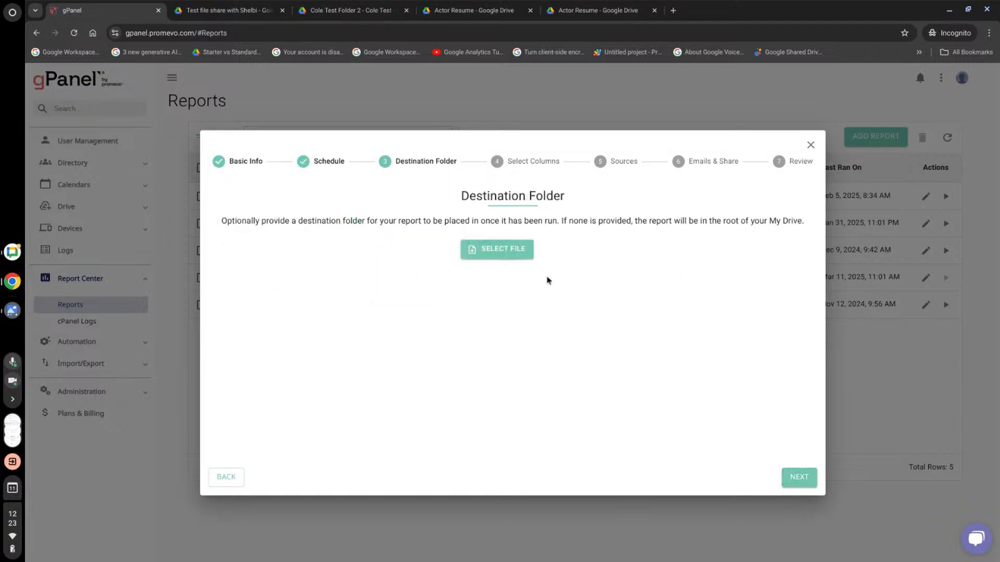
pyautogui.click(236, 478)
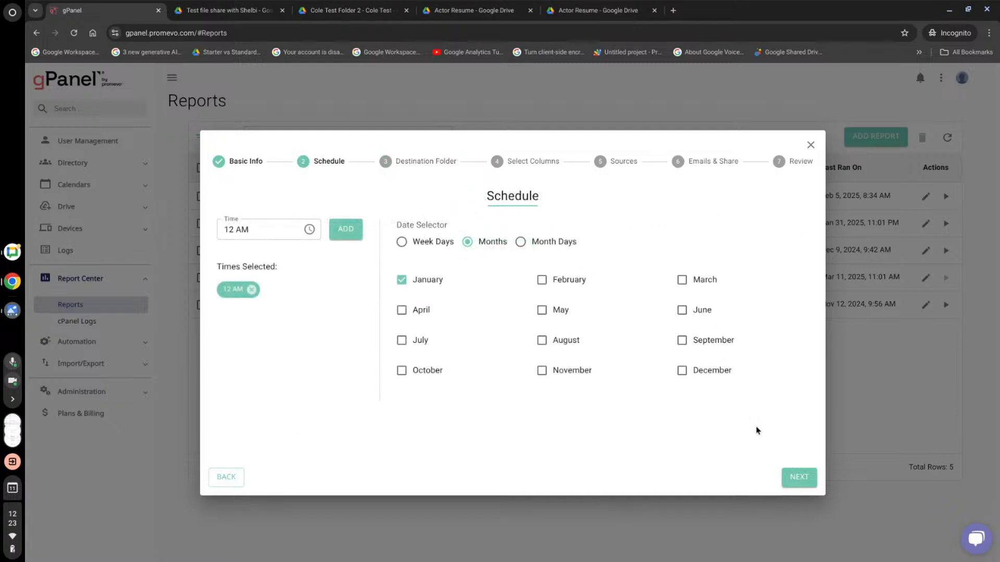
pyautogui.click(799, 478)
pyautogui.click(799, 478)
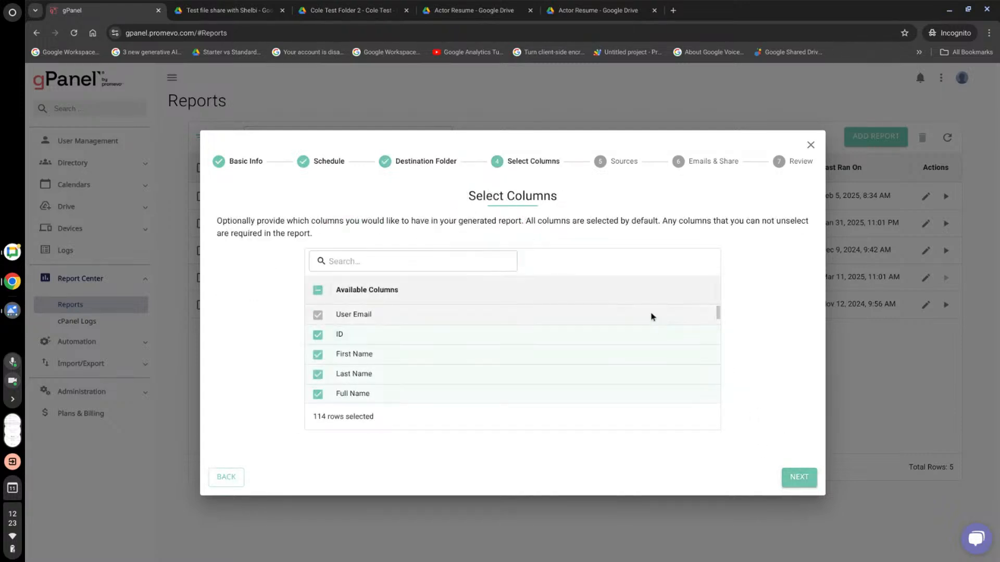
# Examine the columns available for the User Profile report, keeping the default selection.
pyautogui.scroll(-2, 659, 315)
pyautogui.scroll(-3, 613, 325)
pyautogui.scroll(-3, 616, 320)
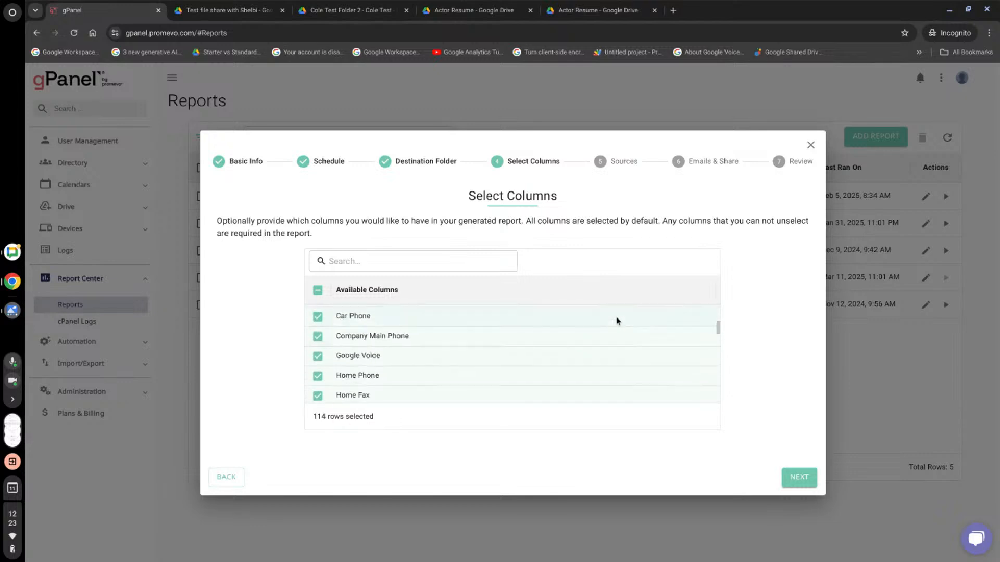
pyautogui.scroll(1, 599, 318)
pyautogui.scroll(-1, 592, 354)
pyautogui.scroll(-2, 592, 369)
pyautogui.scroll(6, 600, 359)
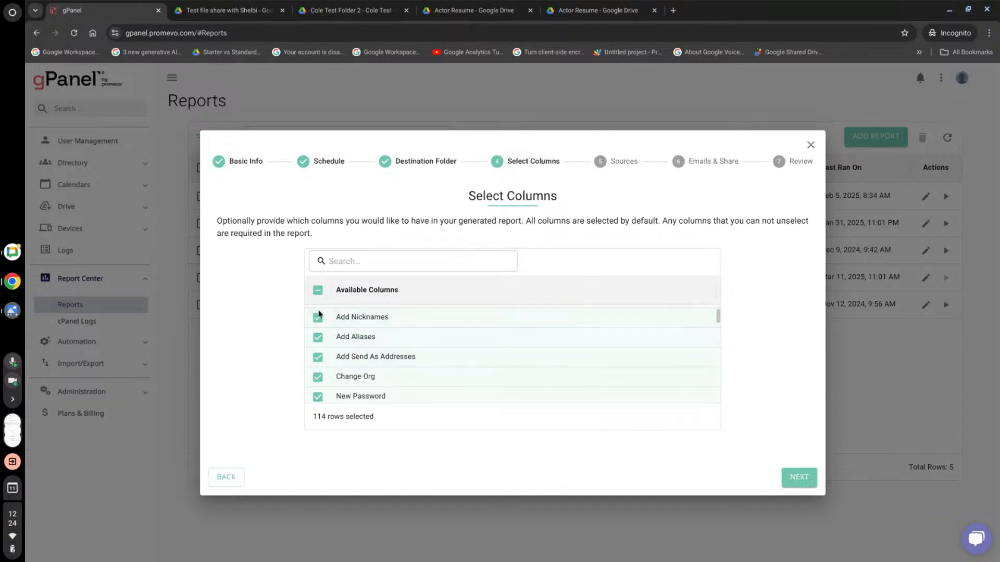
pyautogui.click(794, 478)
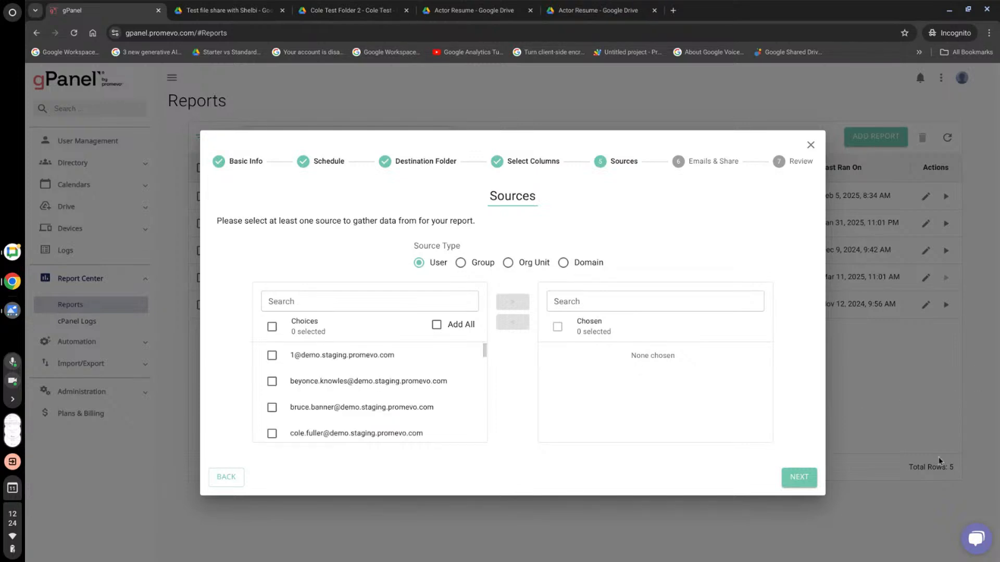
# Add one user as the report's source, view the Emails & Share options, and discard the new report.
pyautogui.click(798, 477)
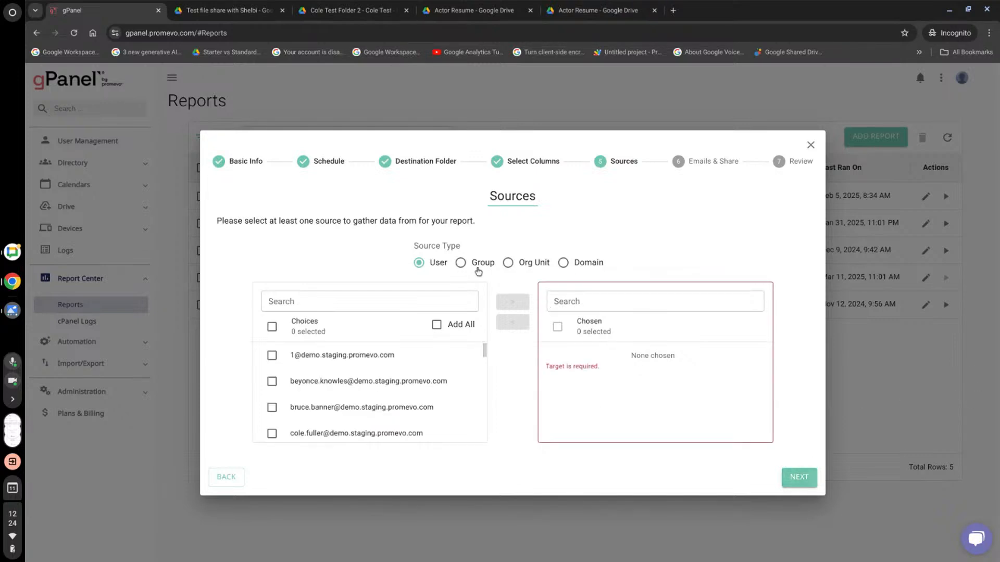
pyautogui.click(272, 381)
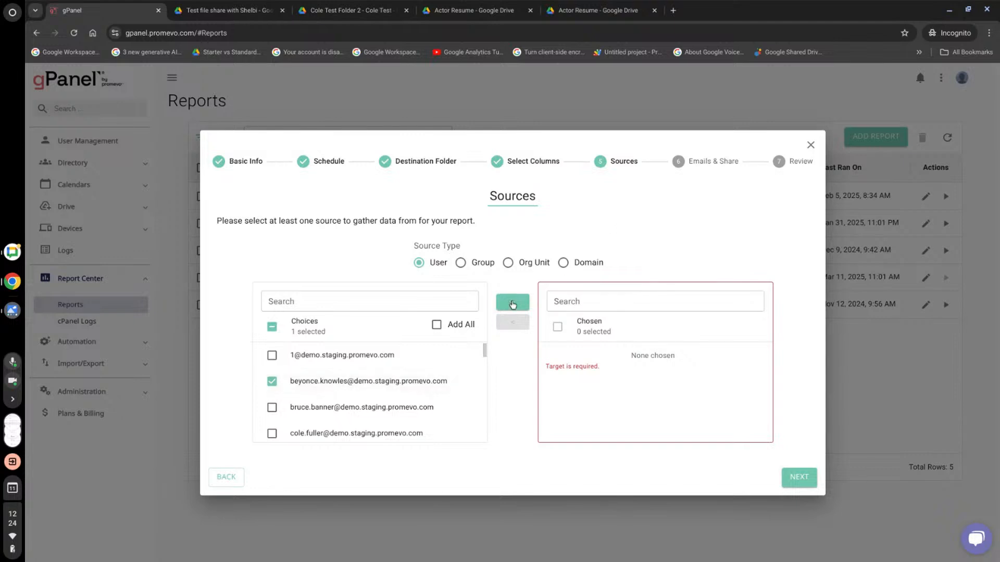
pyautogui.click(513, 302)
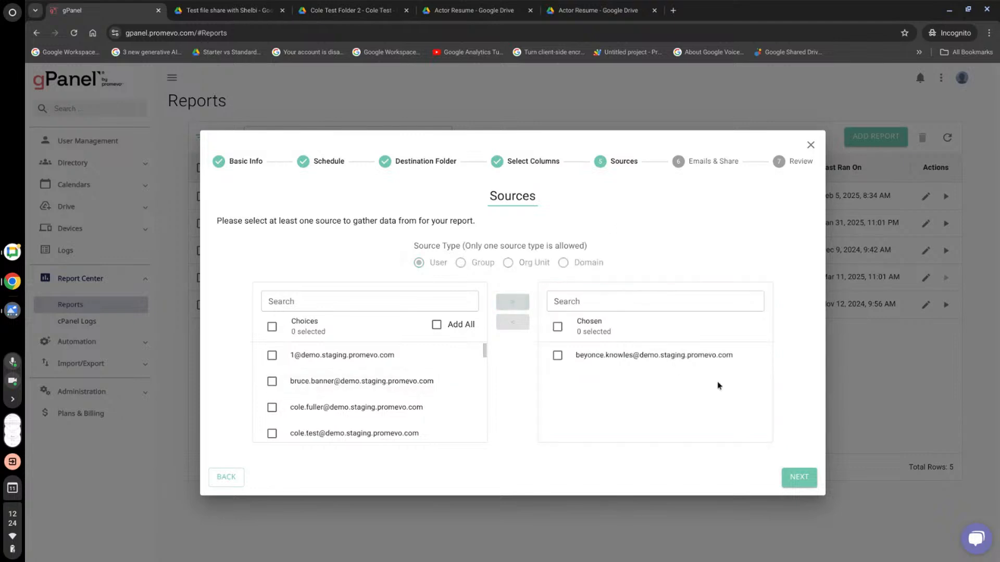
pyautogui.click(812, 484)
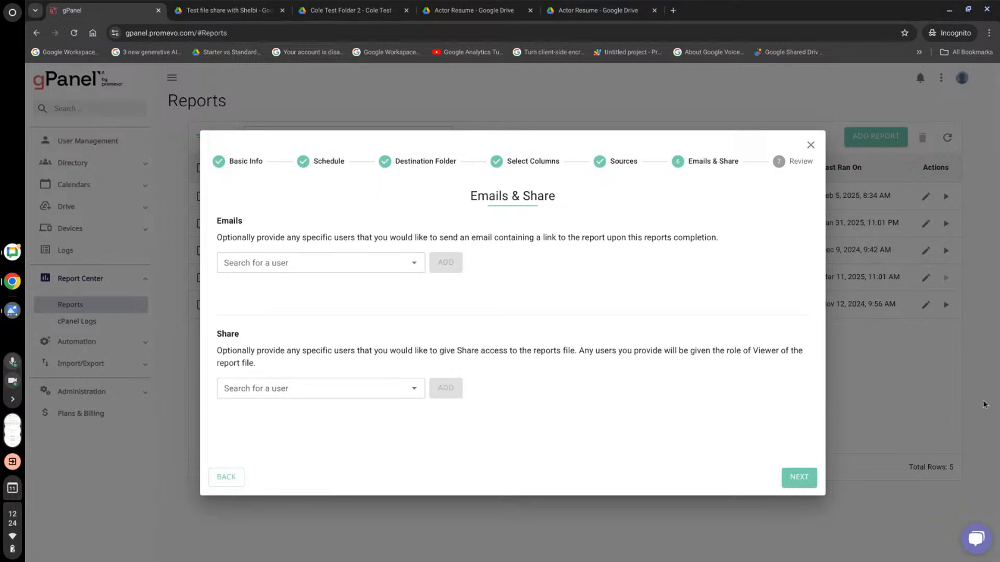
pyautogui.click(810, 145)
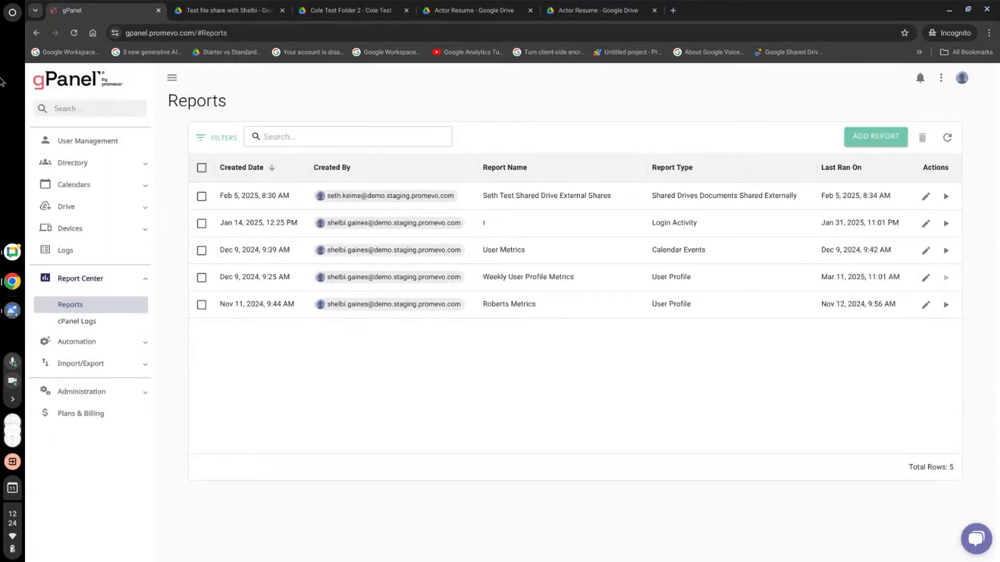
# Look over the user indexing options and the experimental gPanel Labs features under Administration.
pyautogui.click(81, 391)
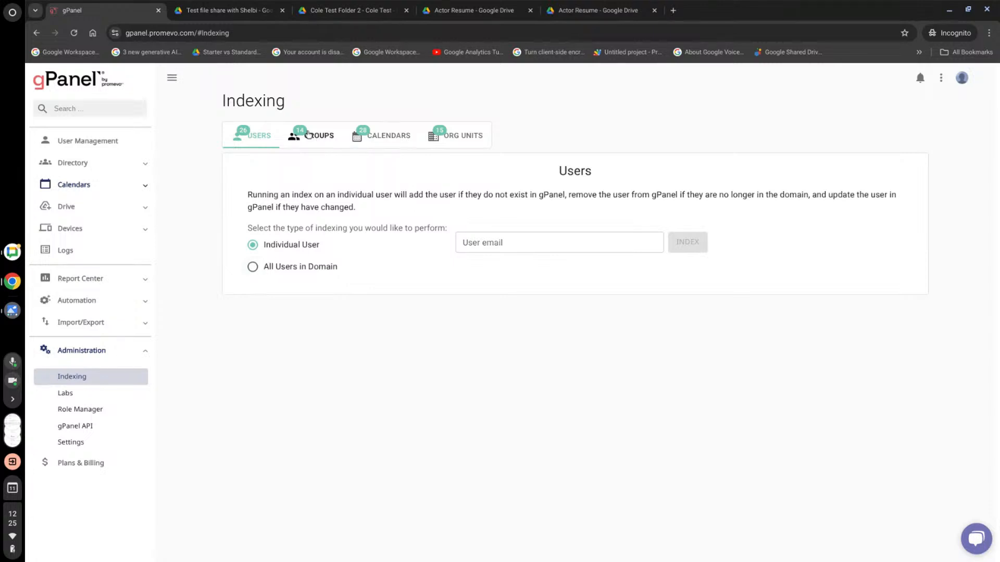
pyautogui.click(255, 136)
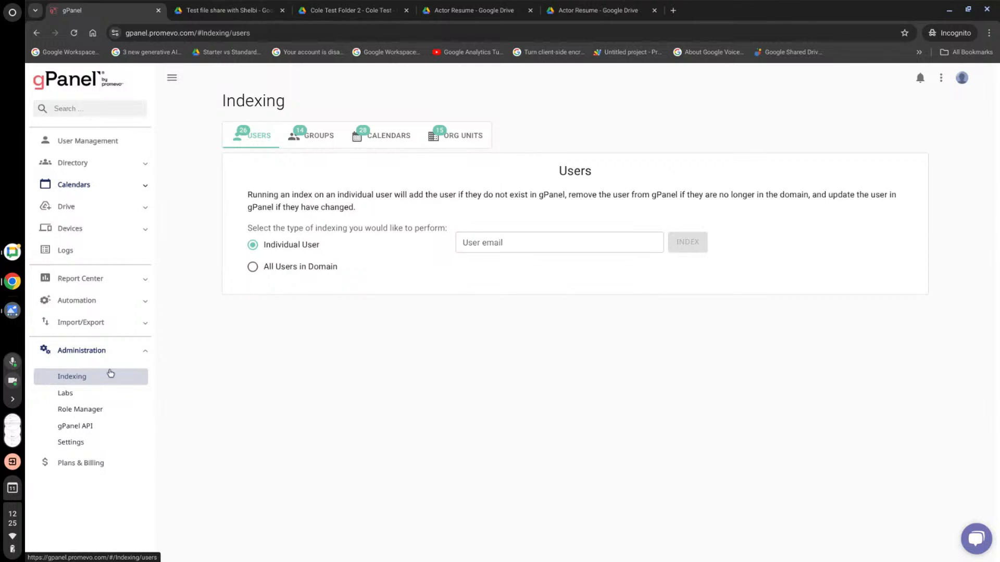
pyautogui.click(74, 395)
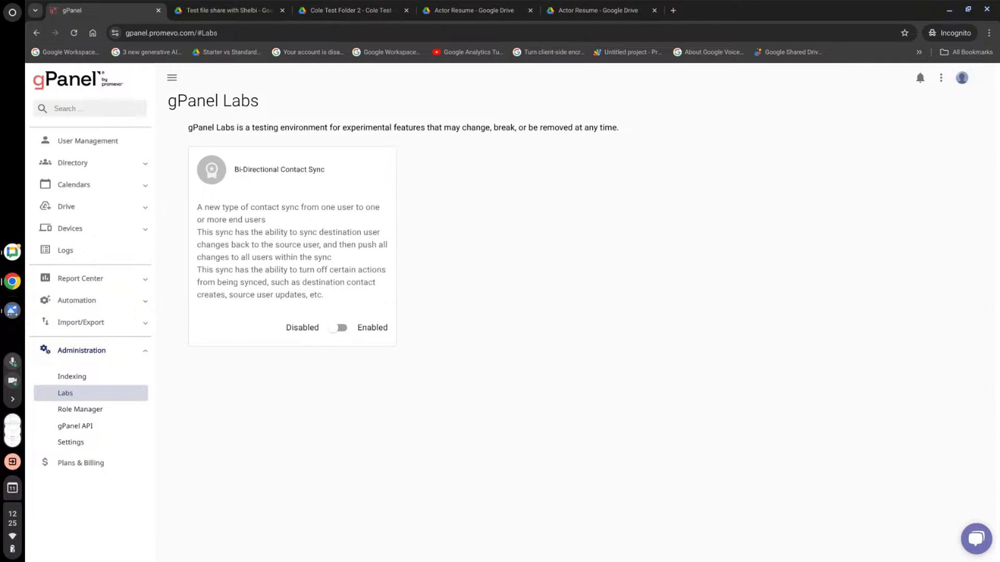
# Look over the Role Manager's roles and the option to add a role, and view the gPanel API apps.
pyautogui.click(90, 414)
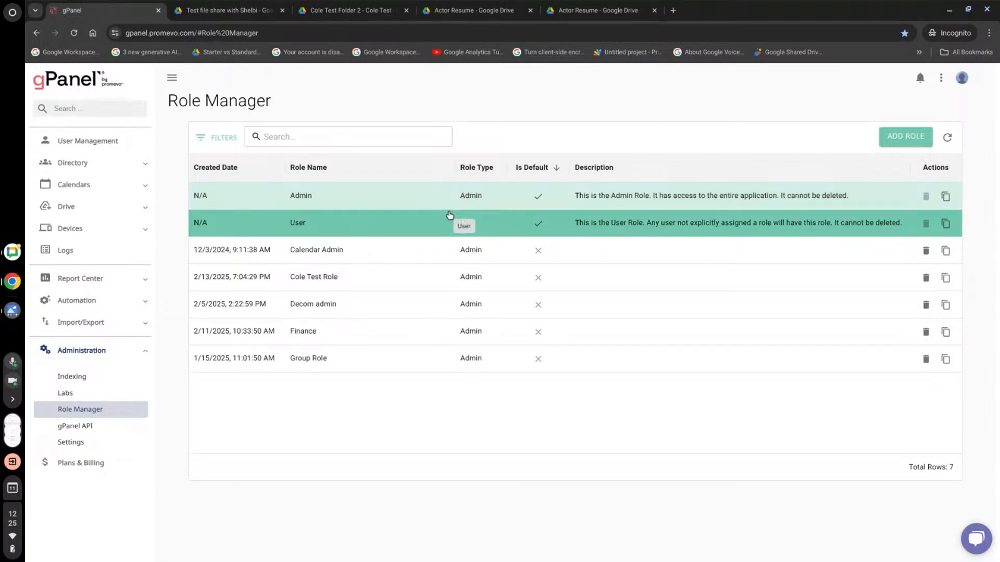
pyautogui.click(901, 136)
pyautogui.click(658, 240)
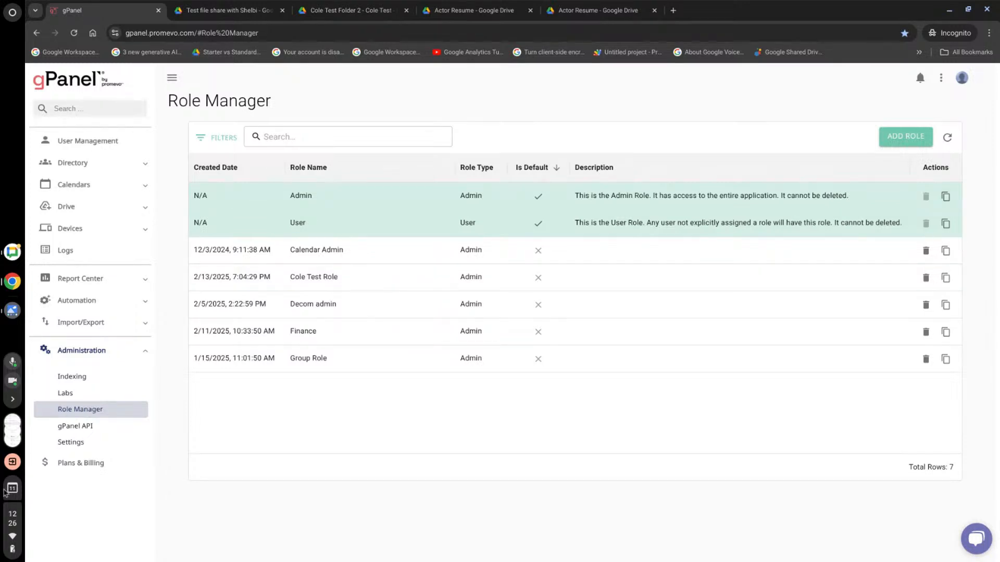
pyautogui.click(78, 427)
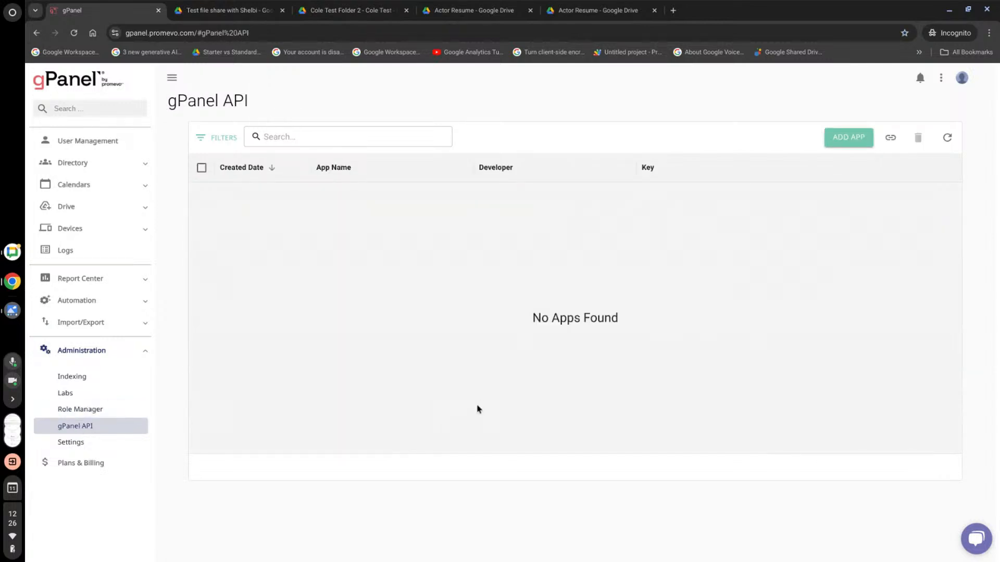
# Examine the Admin APIs and User APIs checks under Google API Status in the administration settings.
pyautogui.click(72, 442)
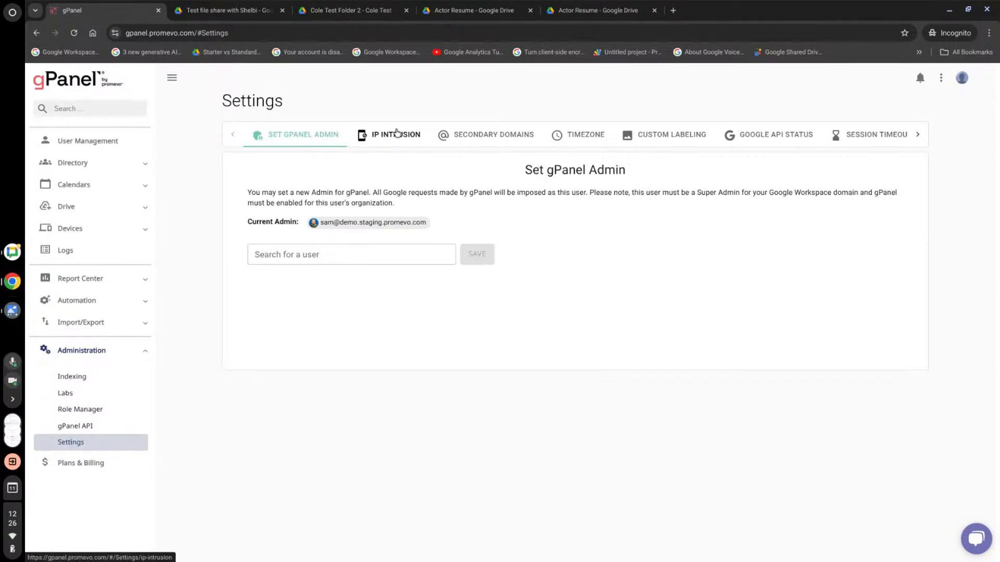
pyautogui.click(762, 134)
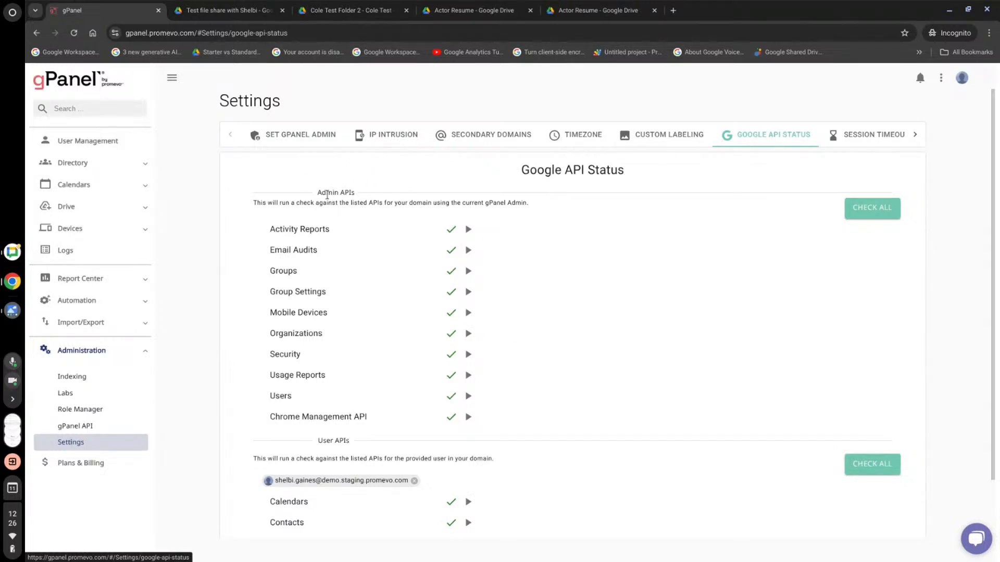
pyautogui.scroll(-2, 604, 430)
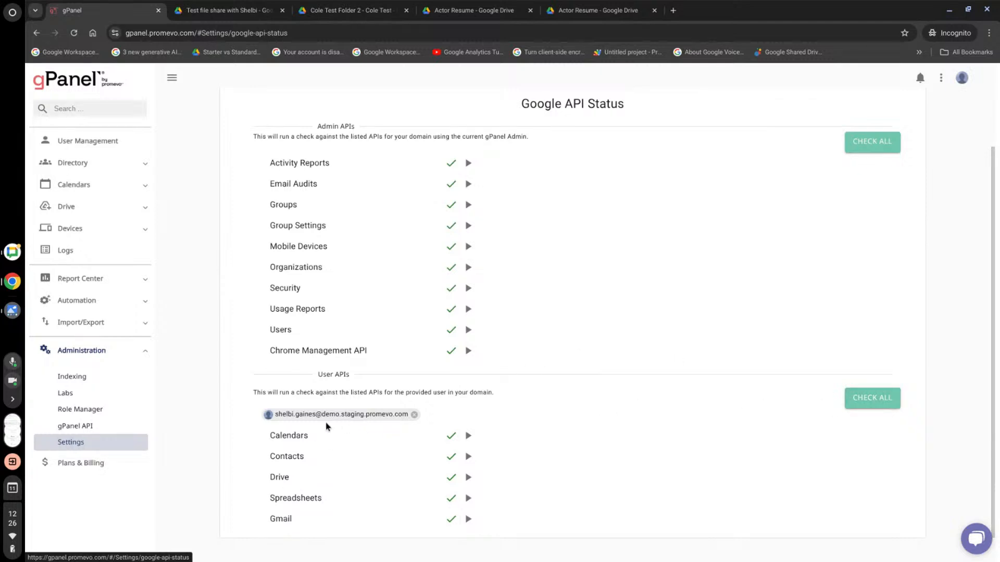
pyautogui.scroll(1, 538, 375)
pyautogui.scroll(-1, 521, 380)
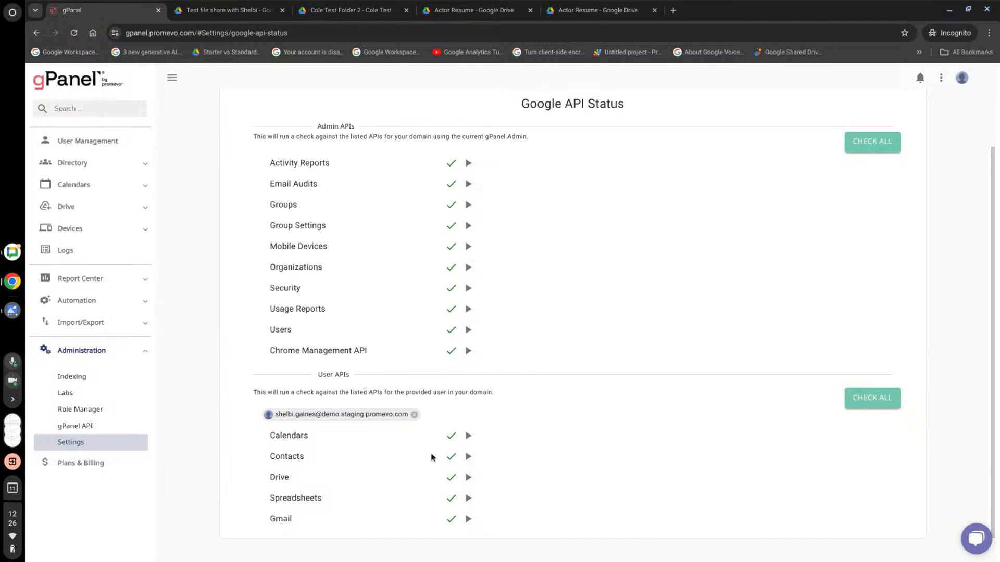
pyautogui.scroll(1, 312, 482)
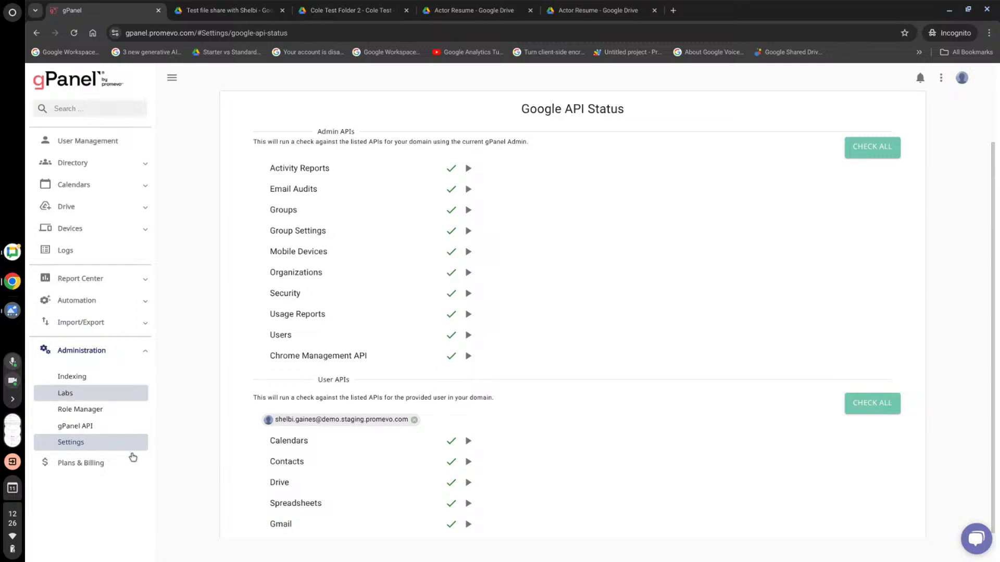
# View the Set gPanel Admin settings and return to the User Management list.
pyautogui.click(87, 442)
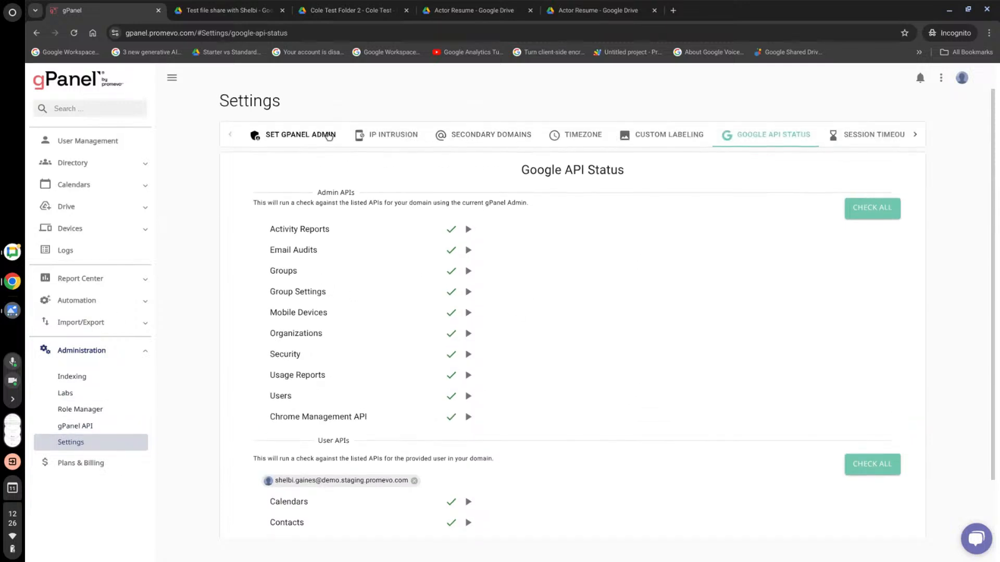
pyautogui.click(311, 140)
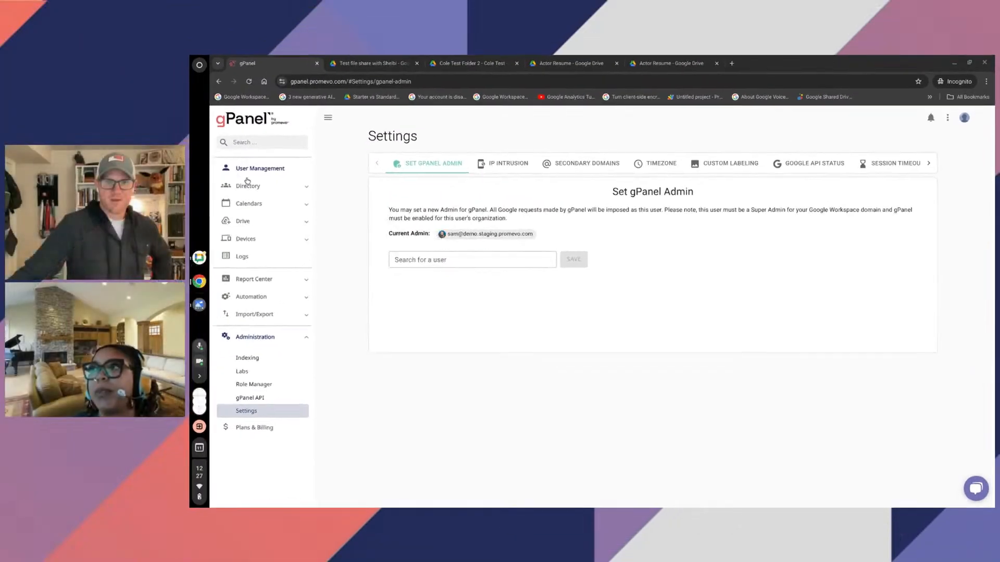
pyautogui.click(254, 170)
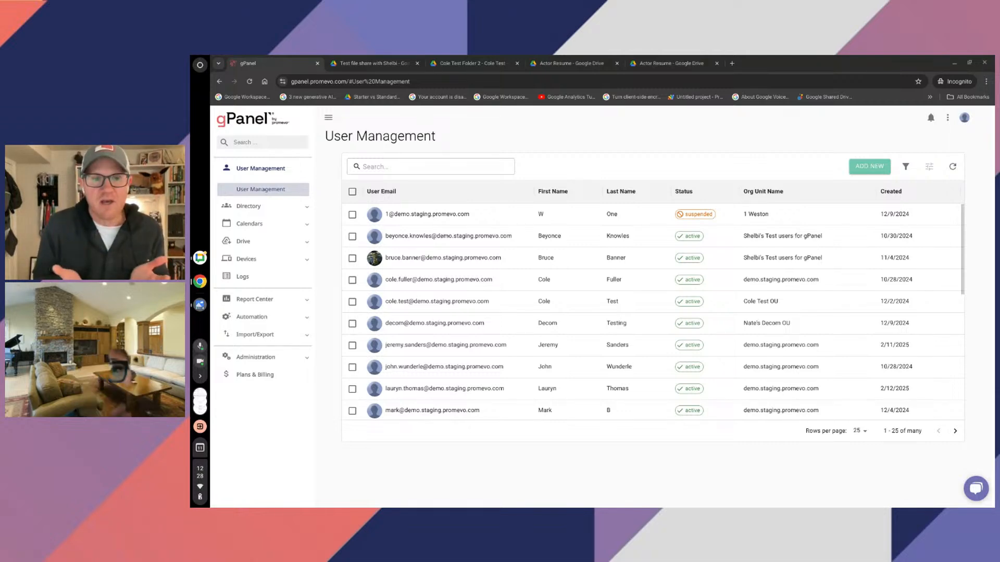
# Switch gPanel to the V1 interface, view its display density and view settings, and return to V2.
pyautogui.click(947, 117)
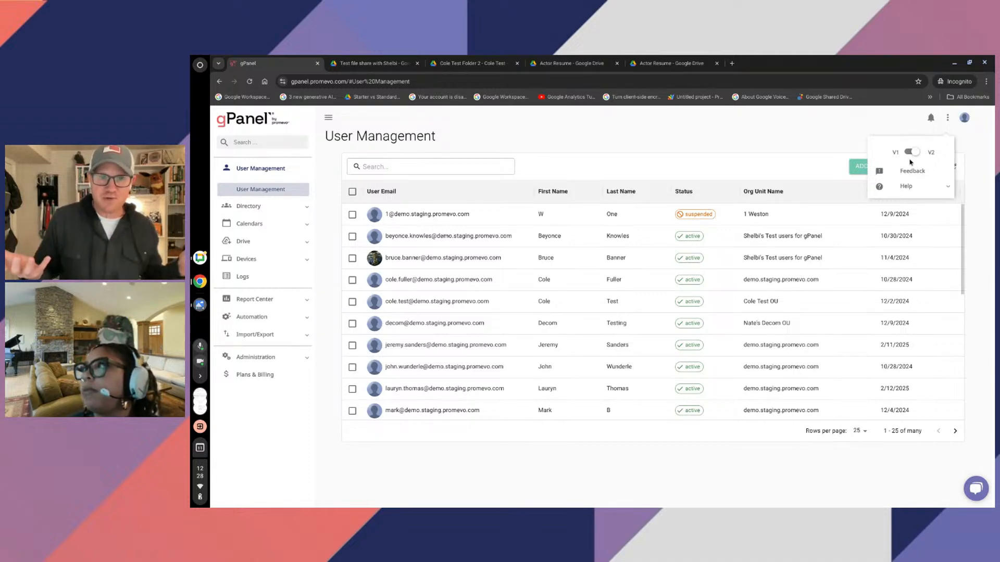
pyautogui.click(910, 155)
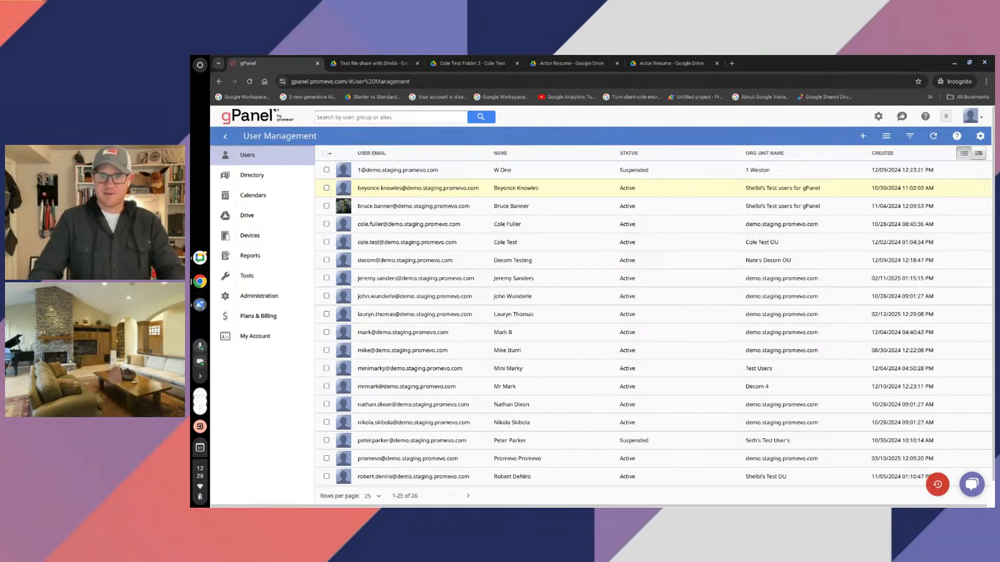
pyautogui.click(980, 137)
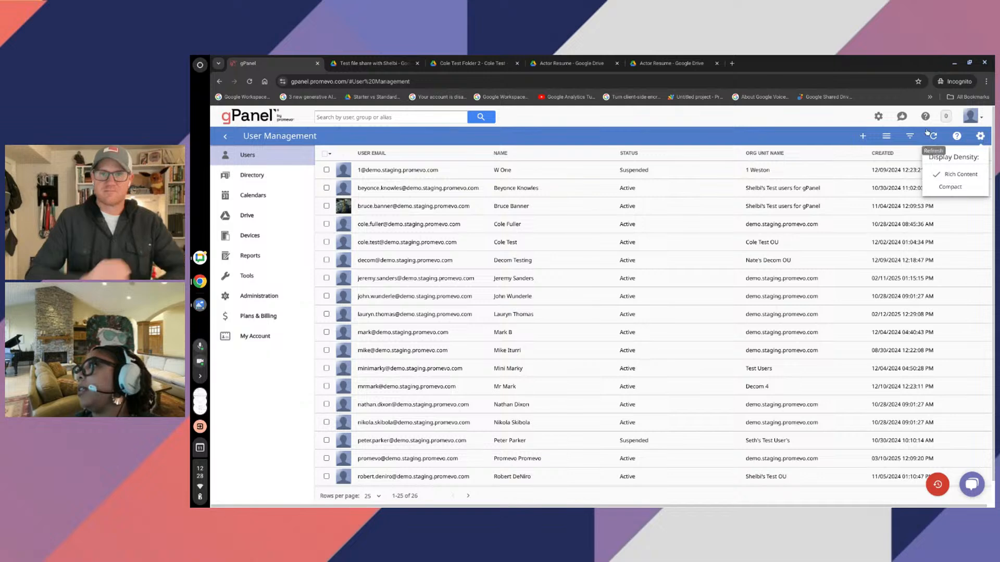
pyautogui.click(878, 116)
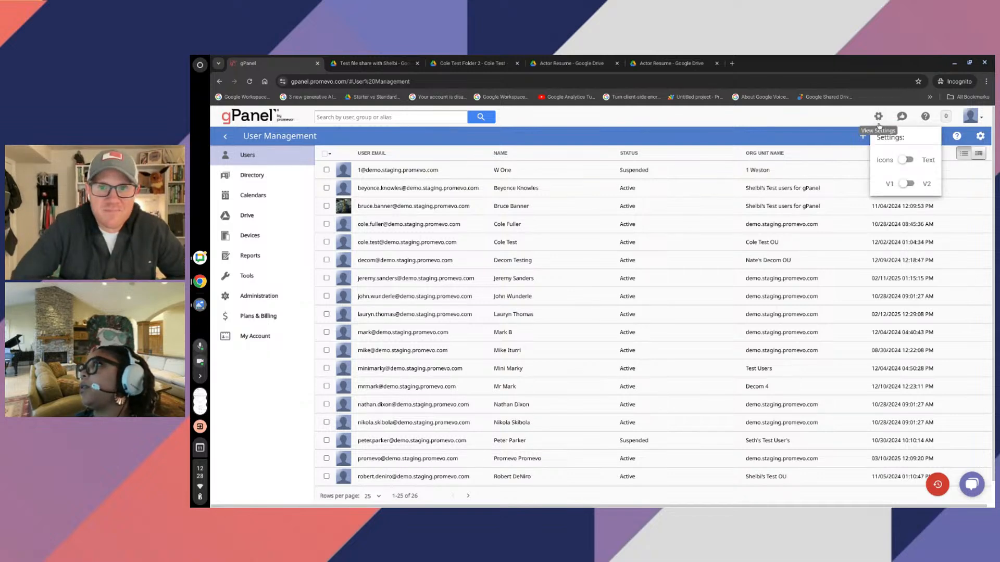
pyautogui.click(907, 184)
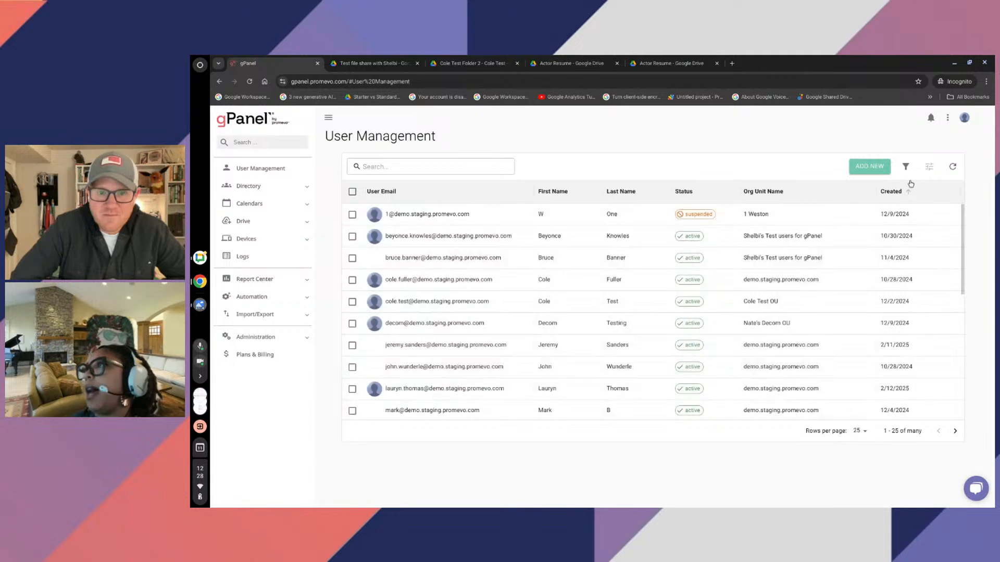
pyautogui.click(911, 182)
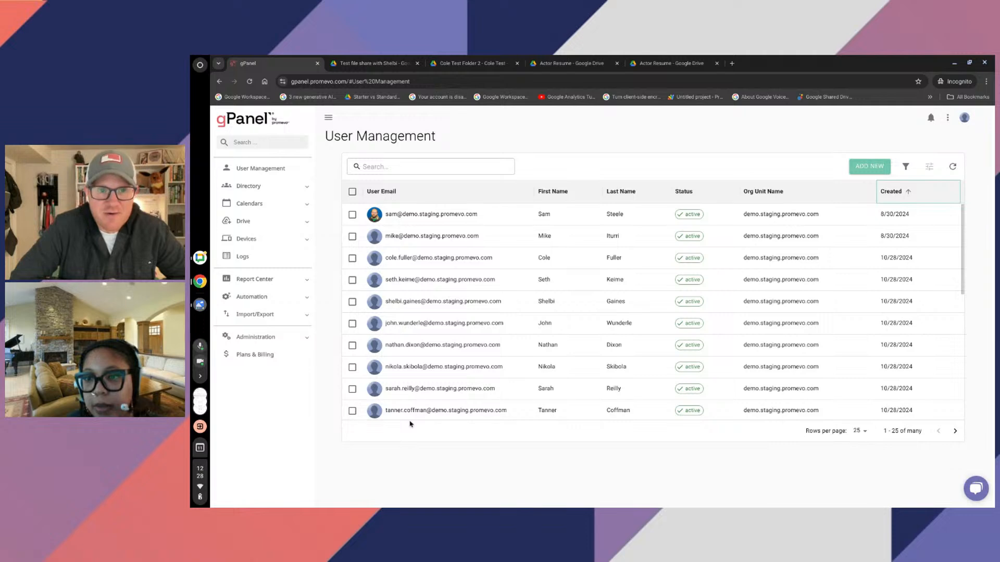
# Toggle User Management to the V1 interface once more and restore the V2 interface.
pyautogui.click(947, 120)
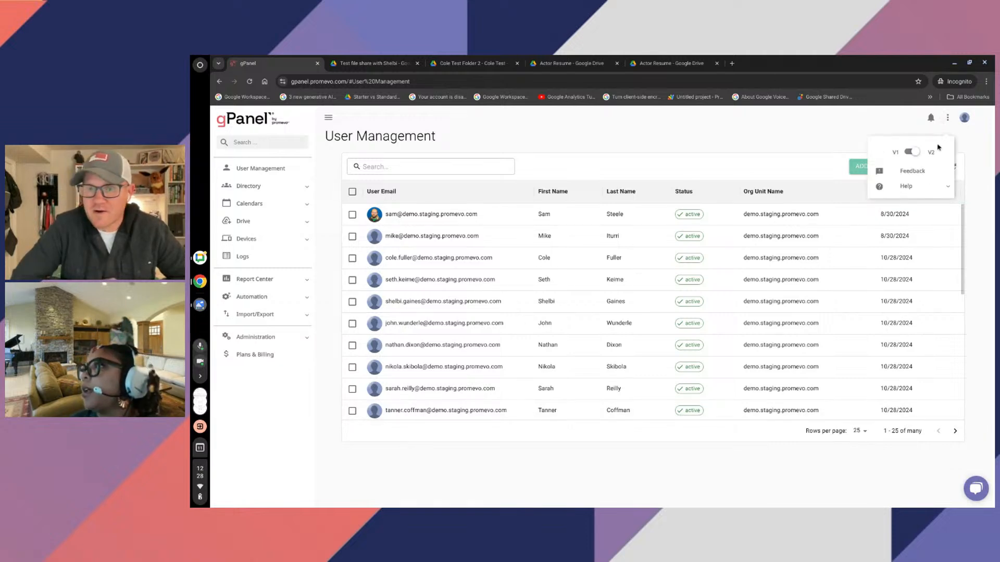
pyautogui.click(911, 152)
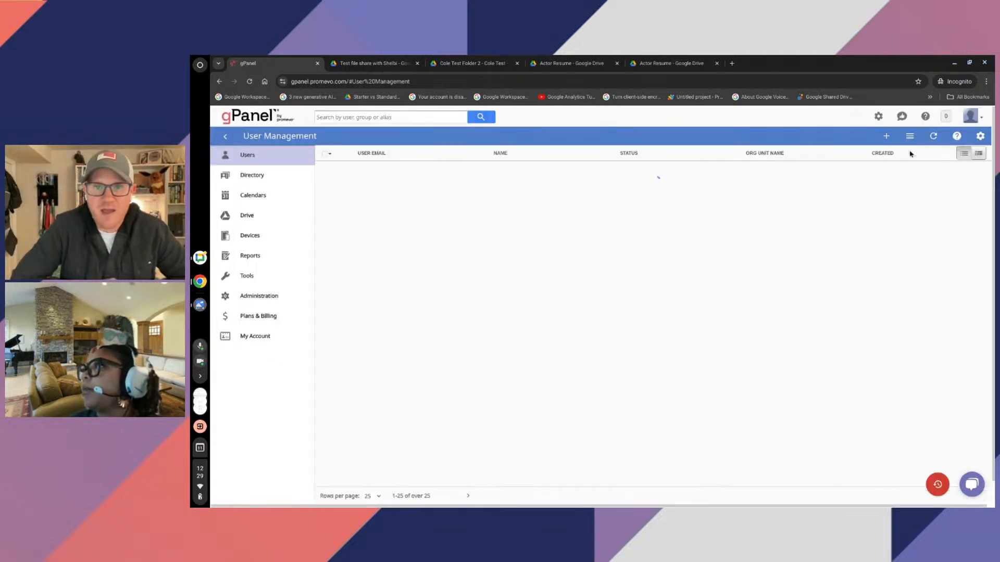
pyautogui.click(879, 116)
pyautogui.click(909, 184)
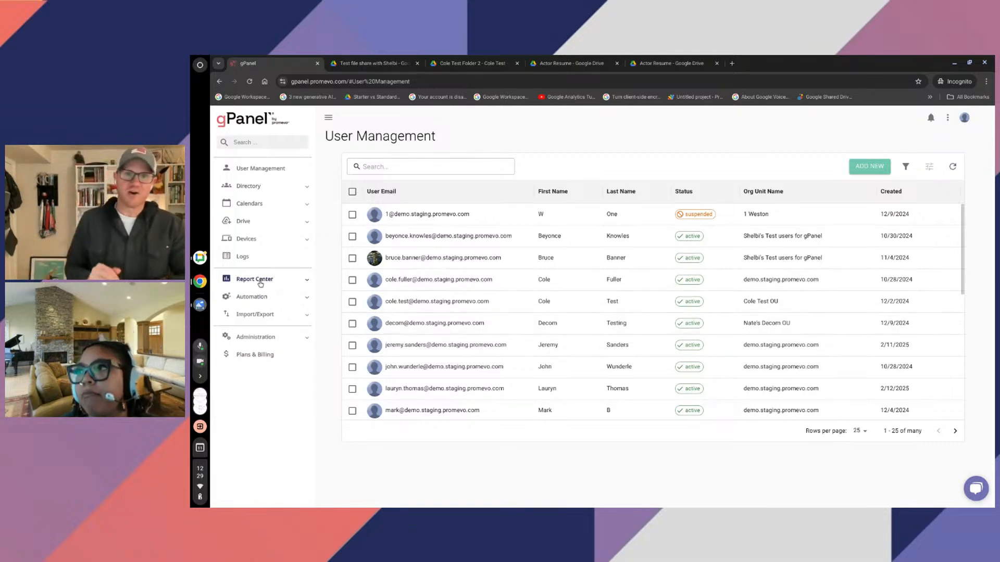
# Start a new Rules Engine rule with trigger group Drive Events and trigger event Documents Deleted, and discard it.
pyautogui.click(247, 298)
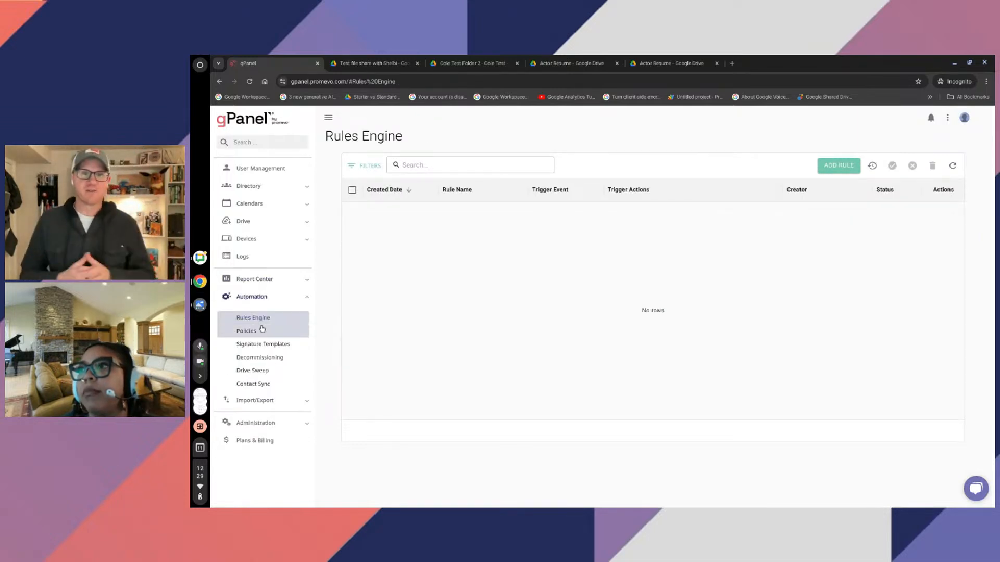
pyautogui.click(838, 165)
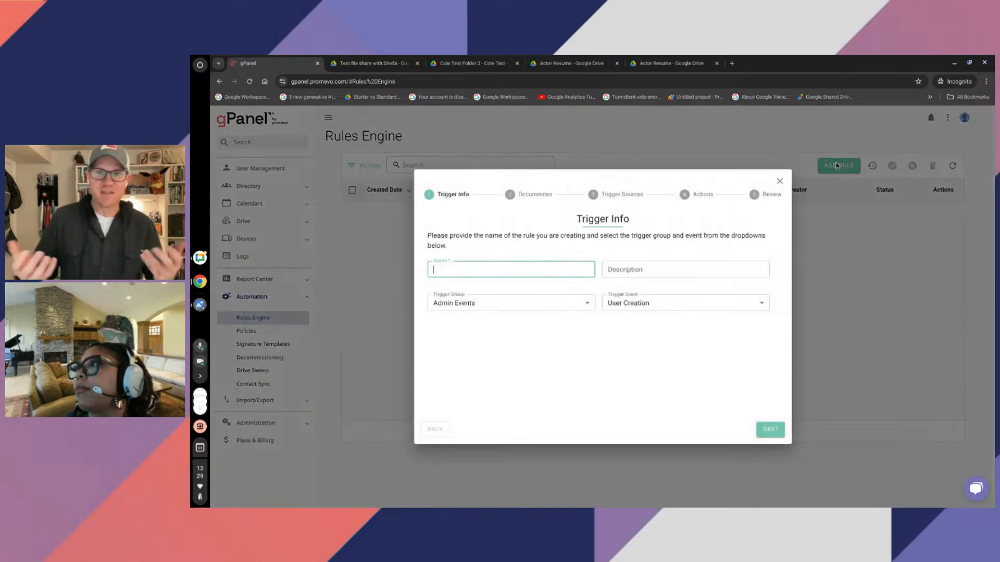
pyautogui.click(586, 303)
pyautogui.click(578, 325)
pyautogui.click(708, 304)
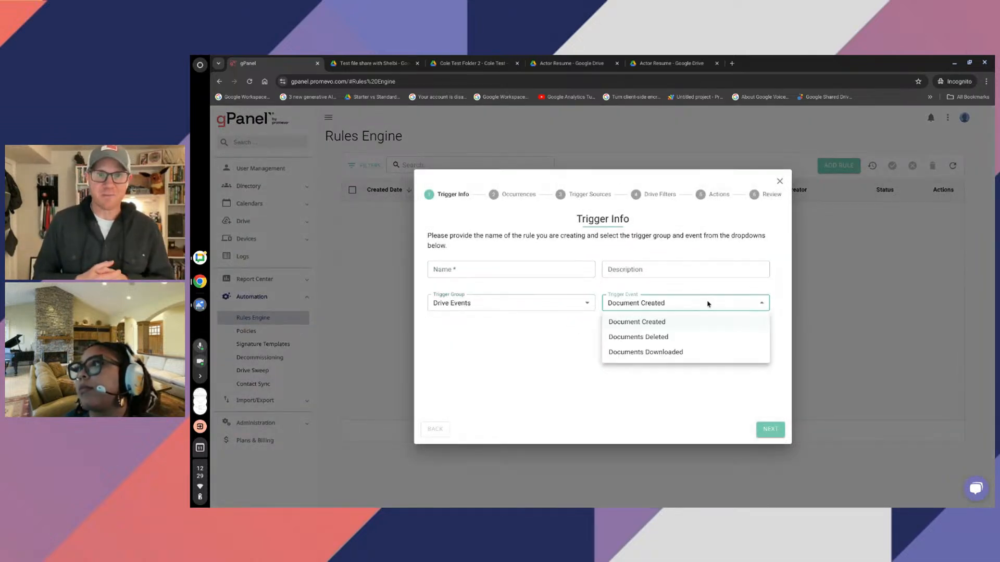
pyautogui.click(680, 337)
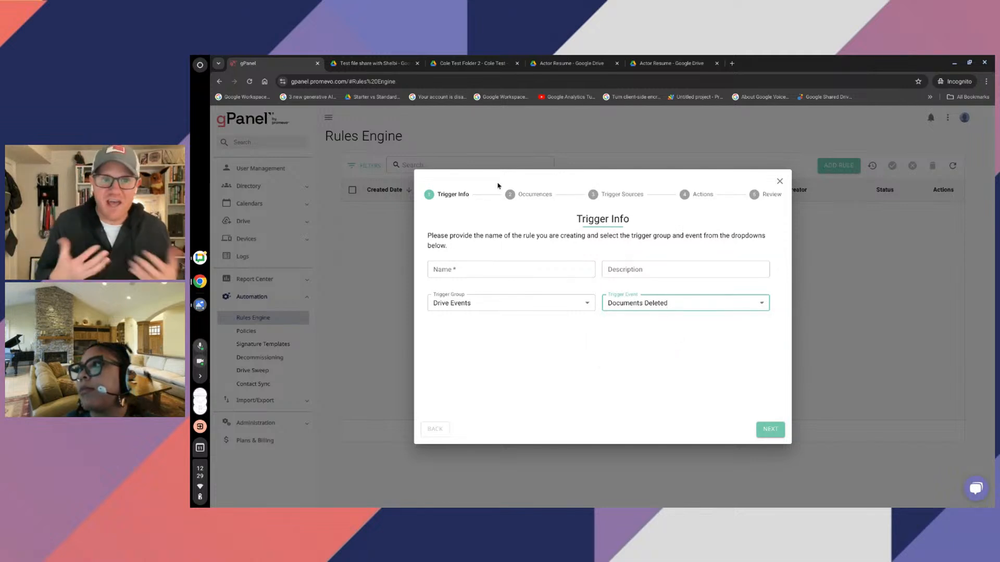
pyautogui.click(780, 182)
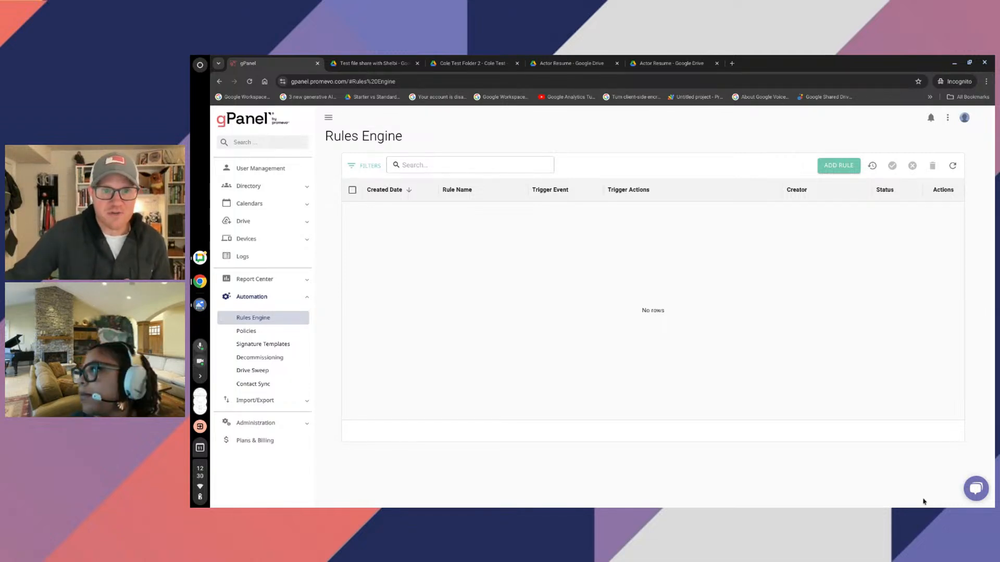
# Open the gPanel Bot conversation in the help chat and agree to its cookie notice.
pyautogui.click(974, 488)
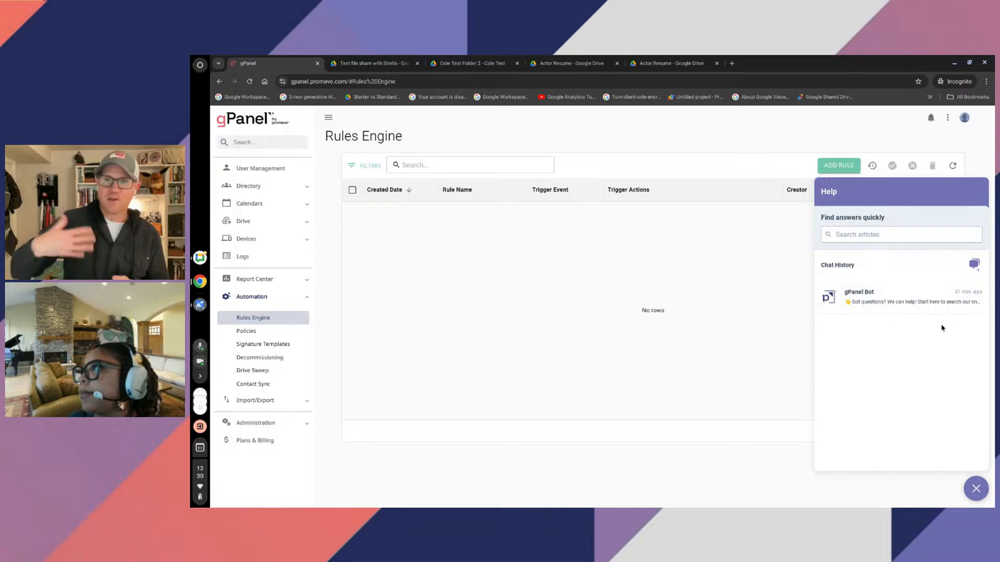
pyautogui.click(882, 307)
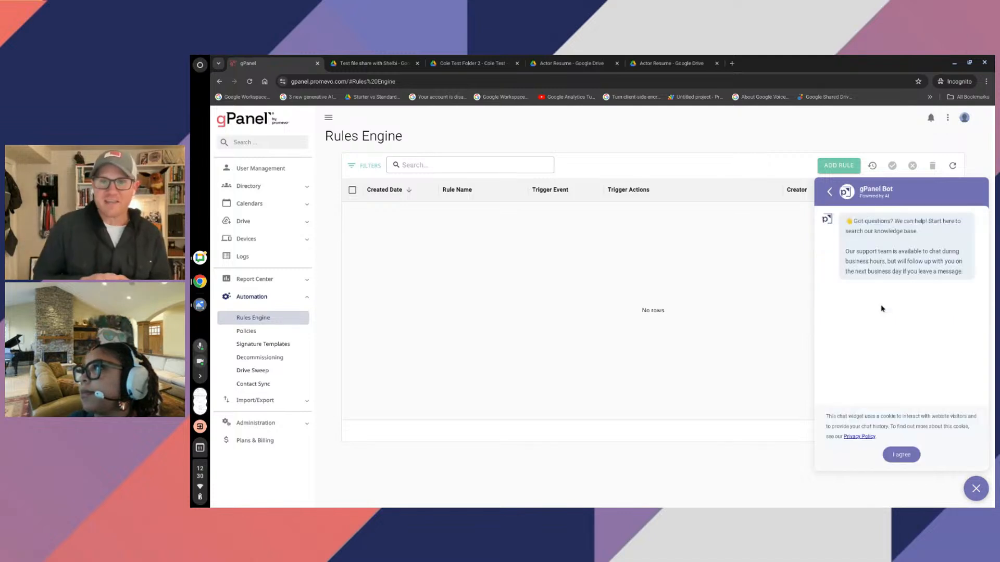
pyautogui.click(903, 454)
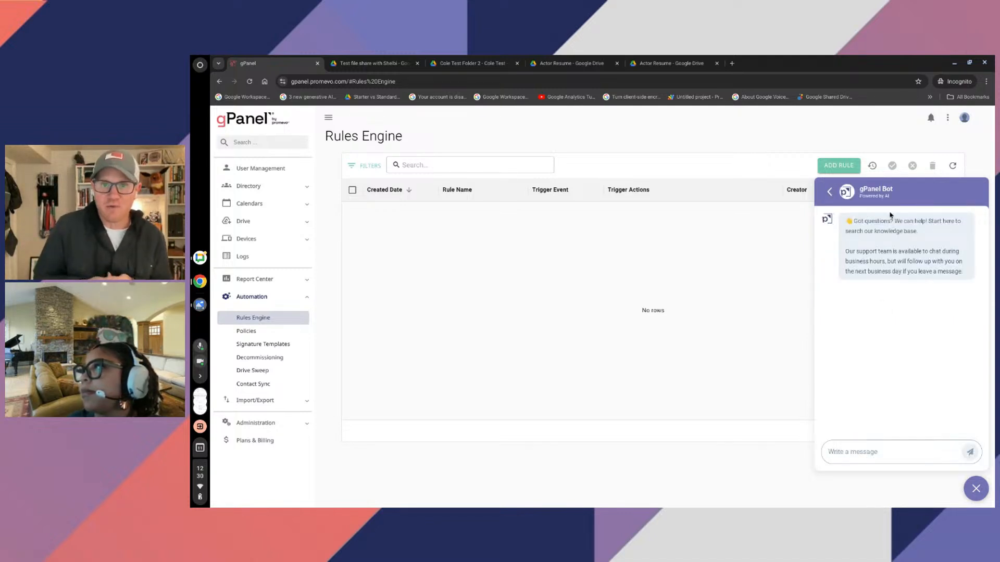